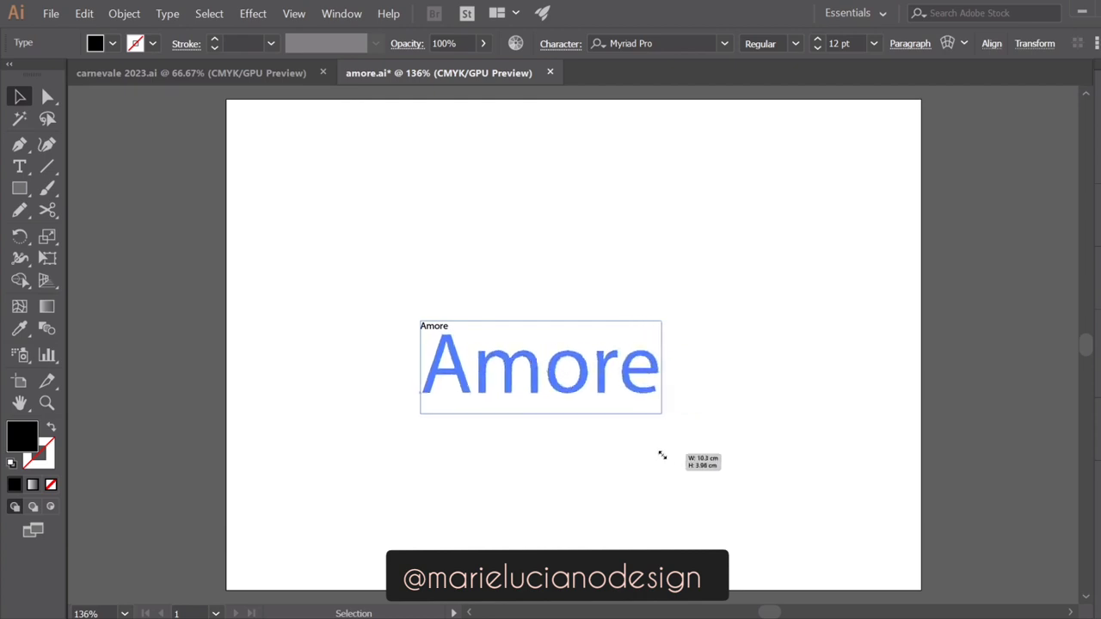
Move the enlarged word Amore slightly up on the artboard and set its font to Segoe Print
drag(581, 374, 591, 316)
click(561, 474)
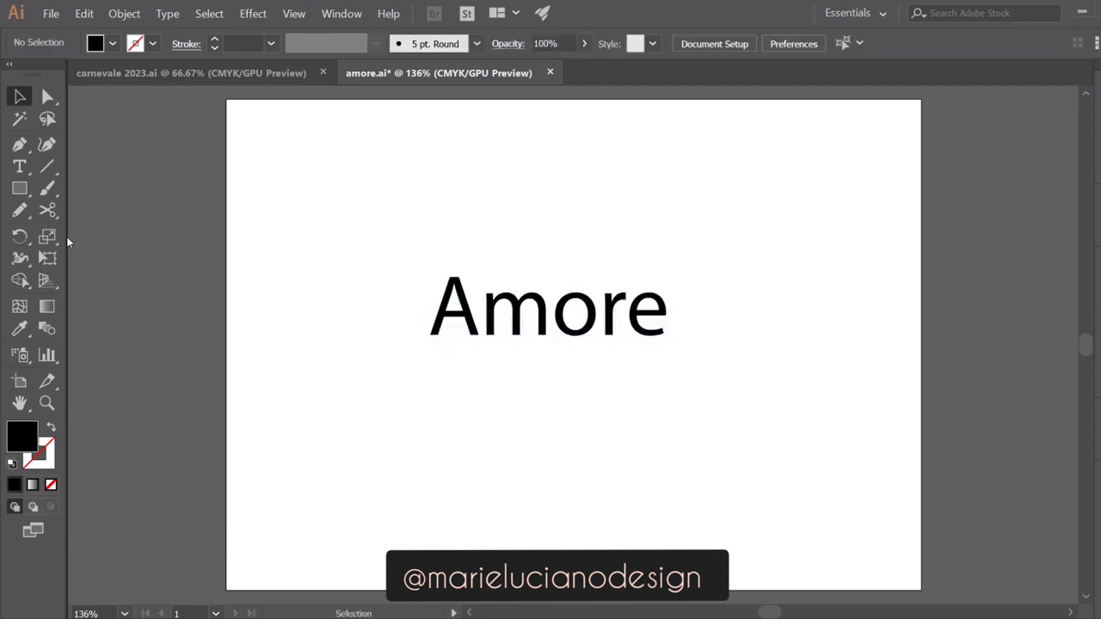
click(551, 316)
key(ctrl+t)
click(1059, 260)
text(se)
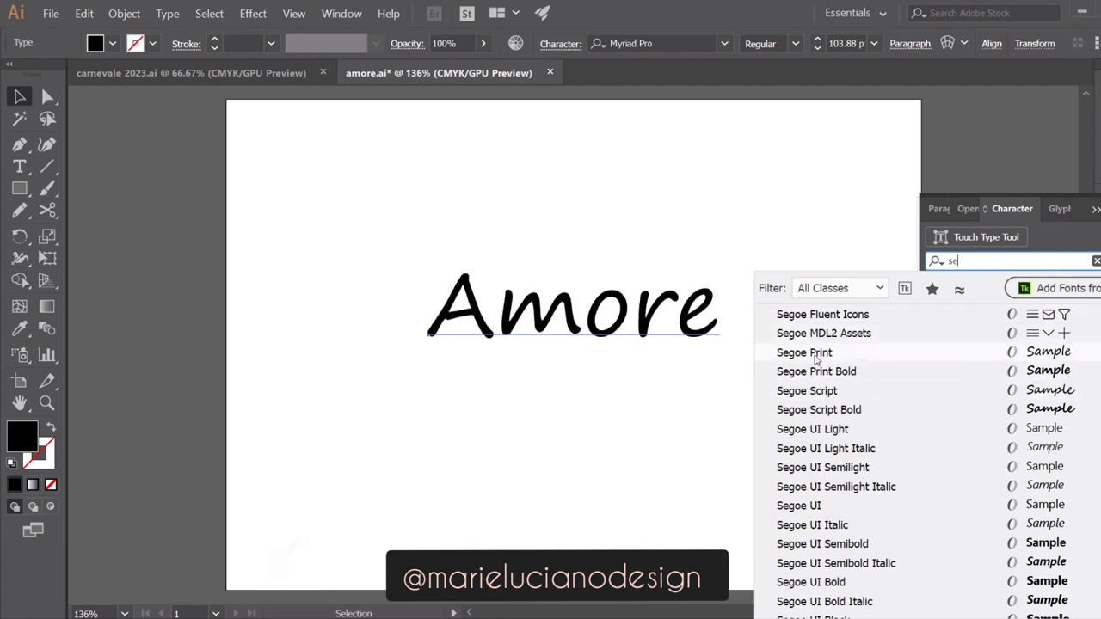
click(809, 354)
click(663, 384)
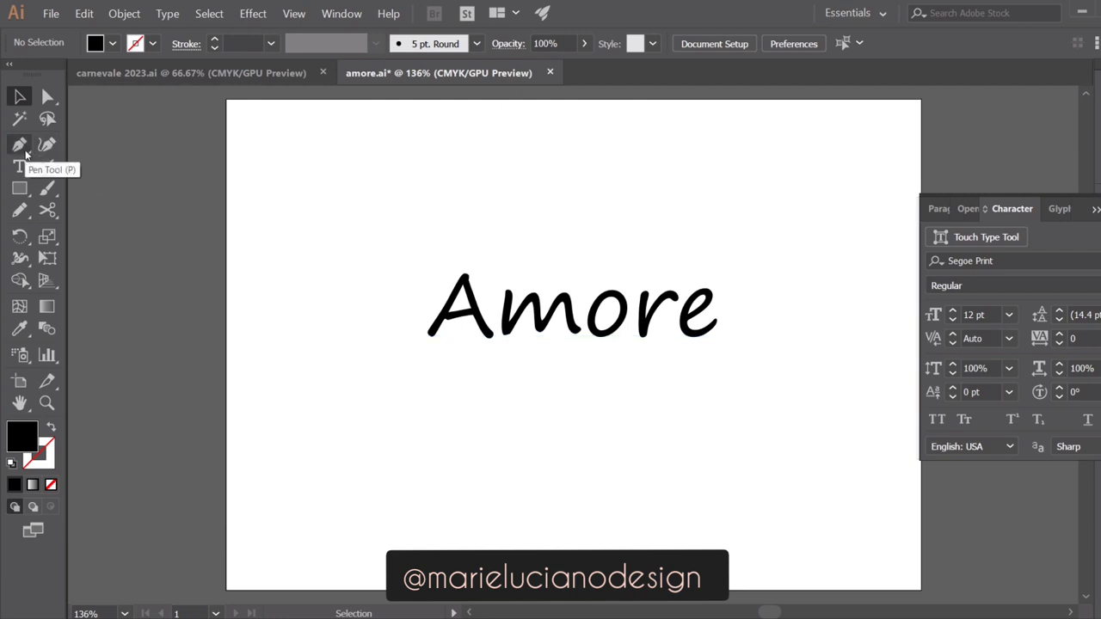
Draw a curved flourish with the Pen tool from the foot of the A, looping once and sweeping below the word
drag(19, 144, 61, 148)
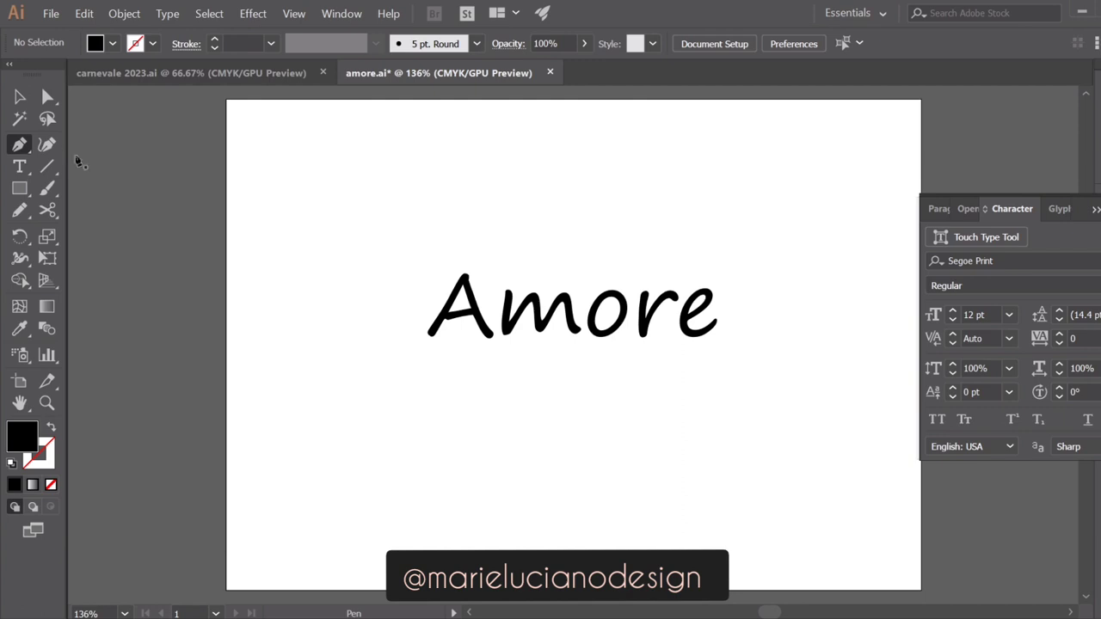
click(432, 332)
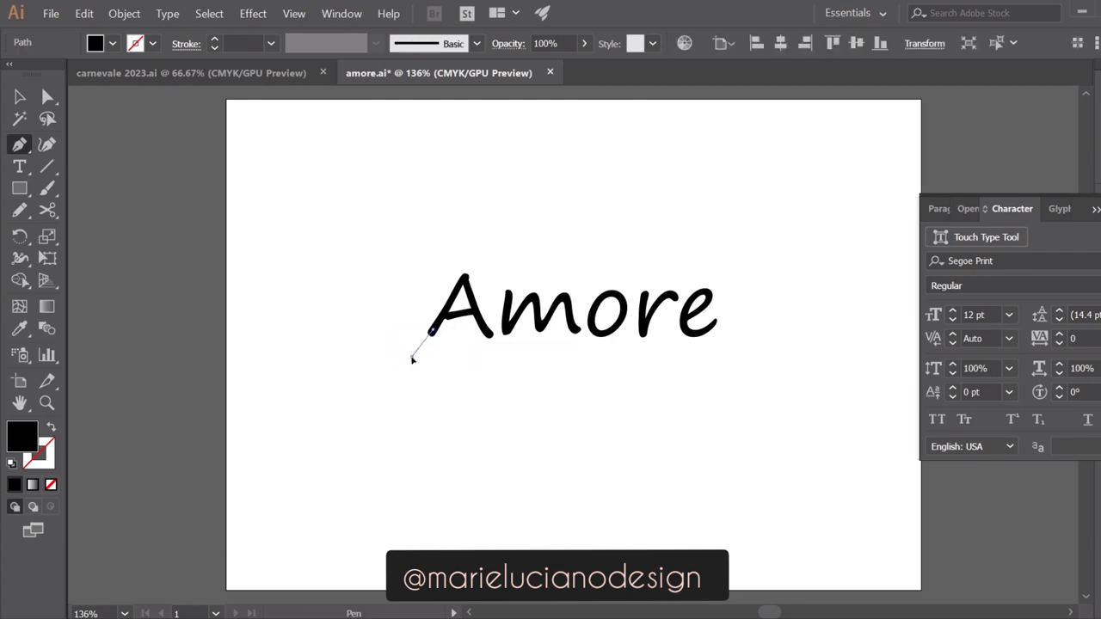
drag(442, 351, 484, 377)
key(ctrl+z)
key(ctrl+z)
drag(404, 351, 392, 340)
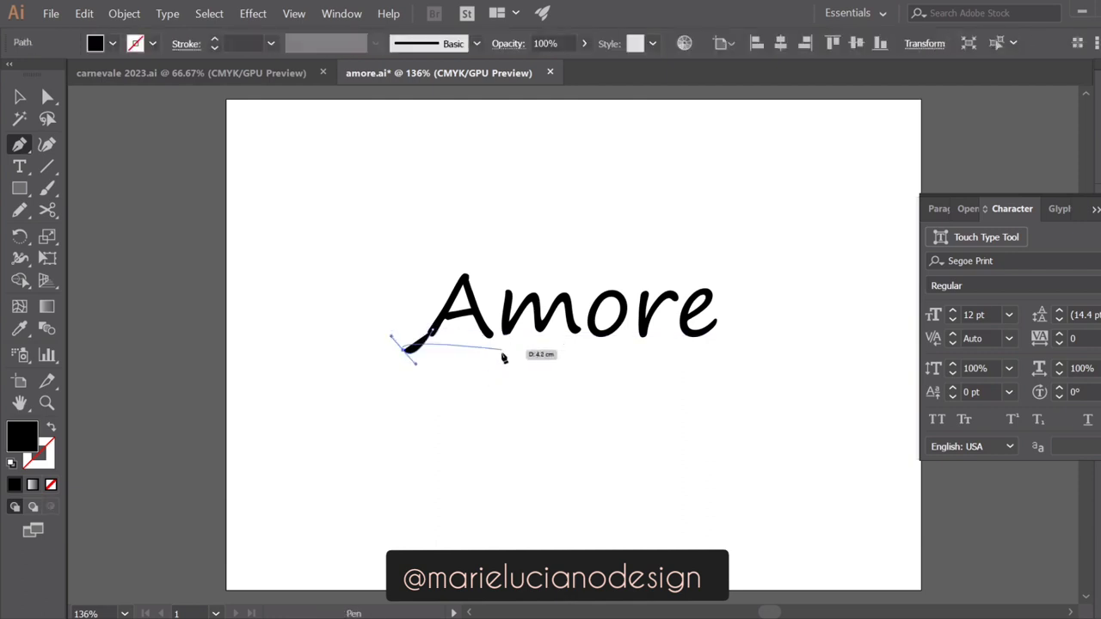
drag(454, 377, 486, 437)
click(574, 398)
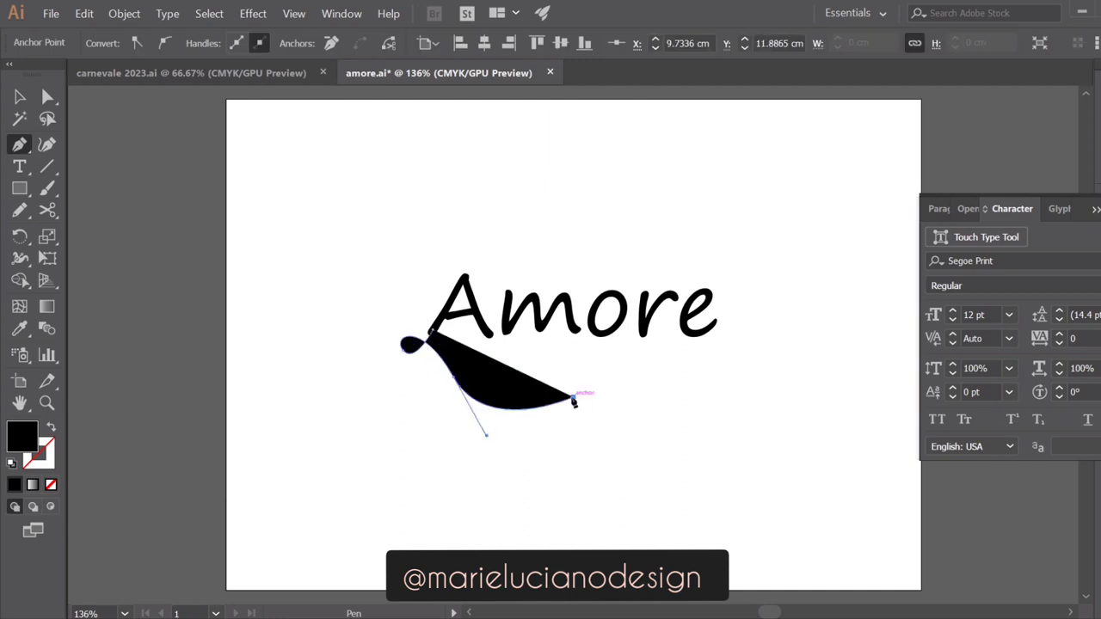
Swap the lower flourish's fill and stroke to give it a black outline without fill
click(19, 98)
click(53, 429)
click(405, 358)
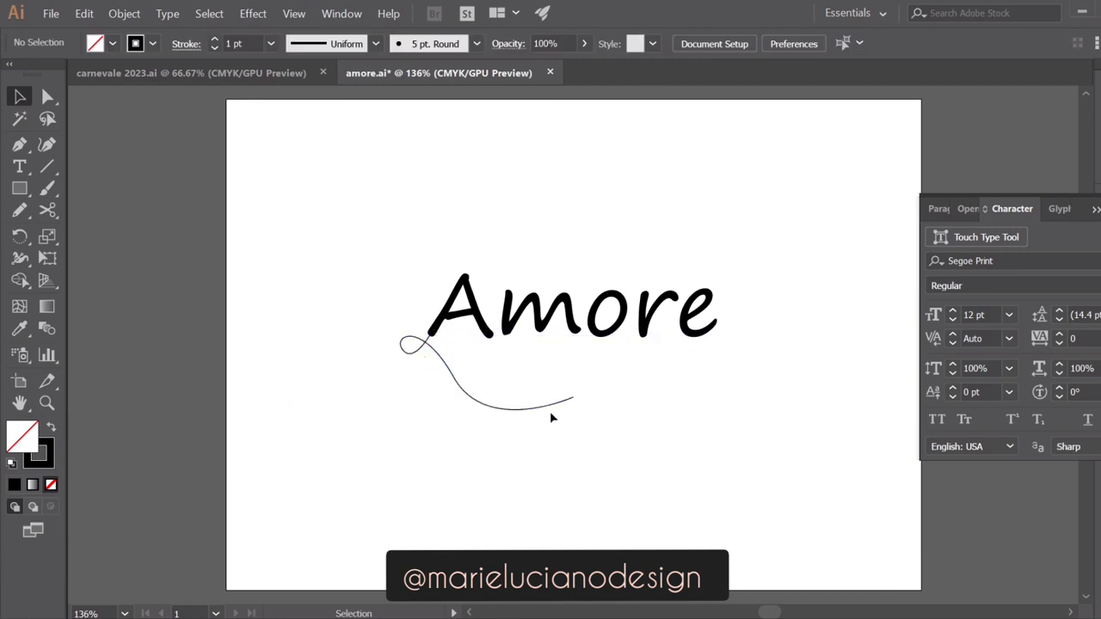
Draw a second flourish with the Pen tool from the tail of the e, curving up and back above the word
click(19, 145)
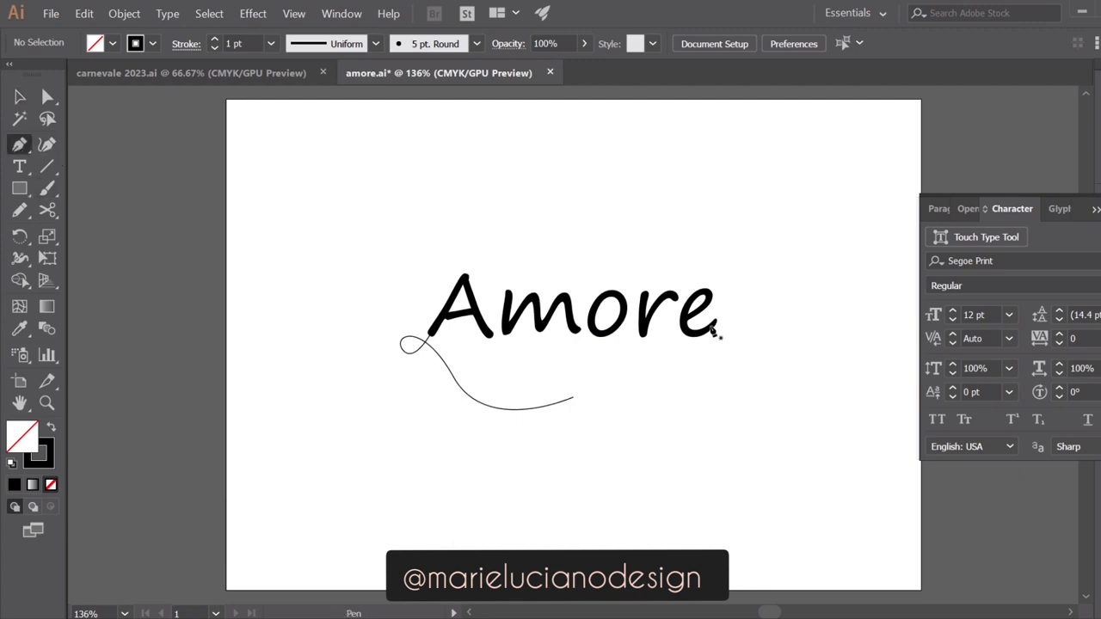
click(715, 327)
drag(718, 229, 661, 187)
key(ctrl+z)
drag(735, 258, 736, 211)
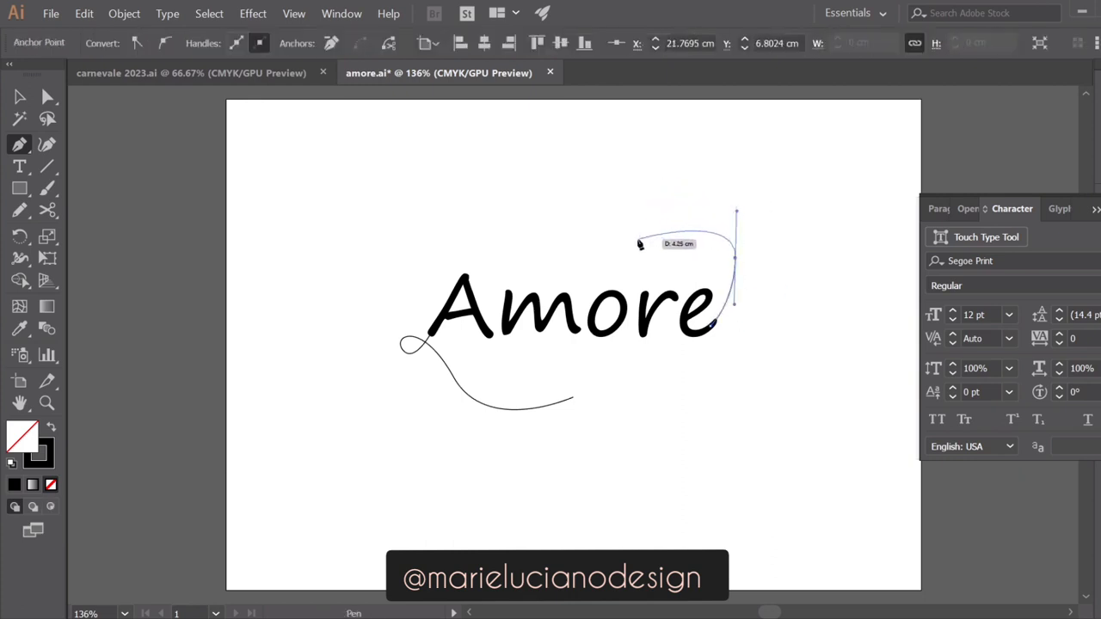
drag(637, 240, 610, 271)
click(19, 97)
click(735, 210)
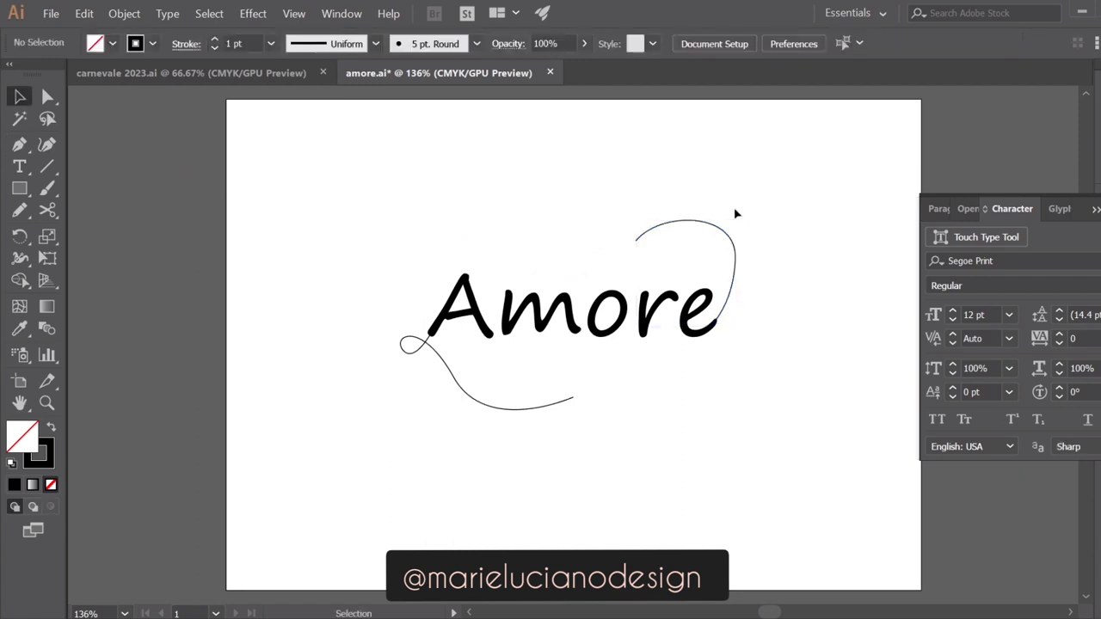
Collapse the character settings and reshape the upper flourish's outer bend by adjusting its anchor handle
click(1096, 209)
key(a)
click(735, 257)
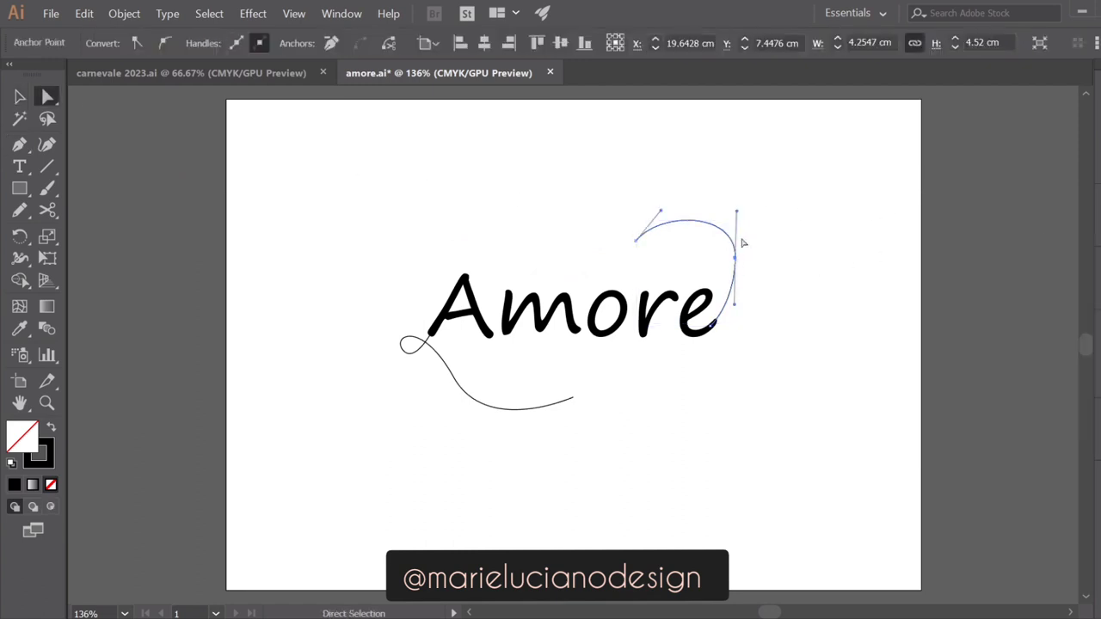
drag(737, 212, 731, 216)
click(786, 345)
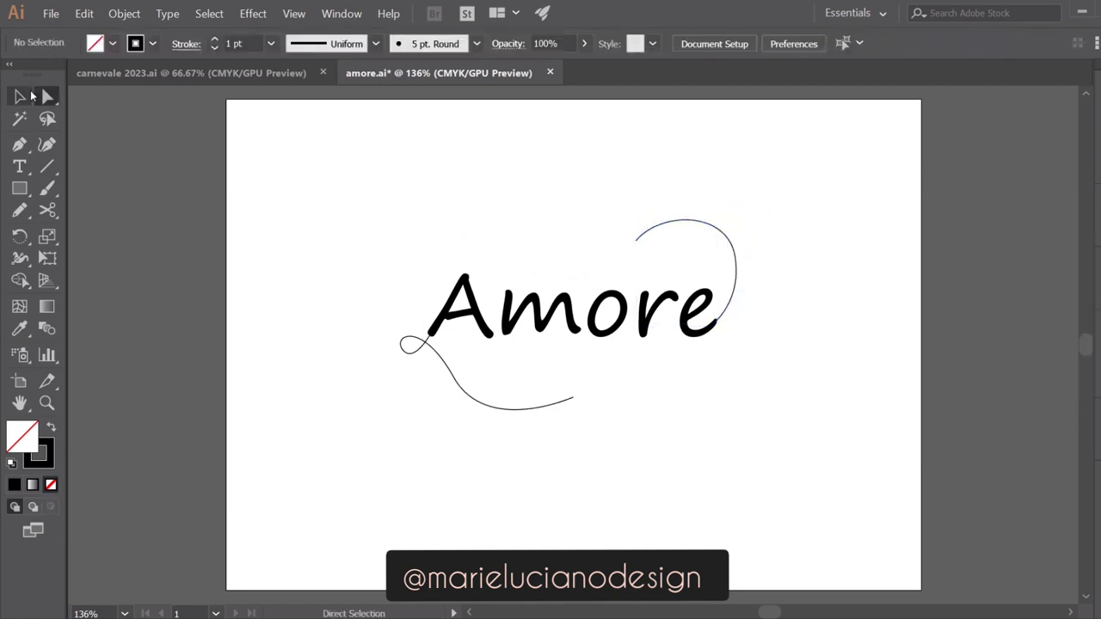
Set the stroke weight of both flourishes to 7 pt
click(21, 96)
click(535, 407)
shift+click(731, 237)
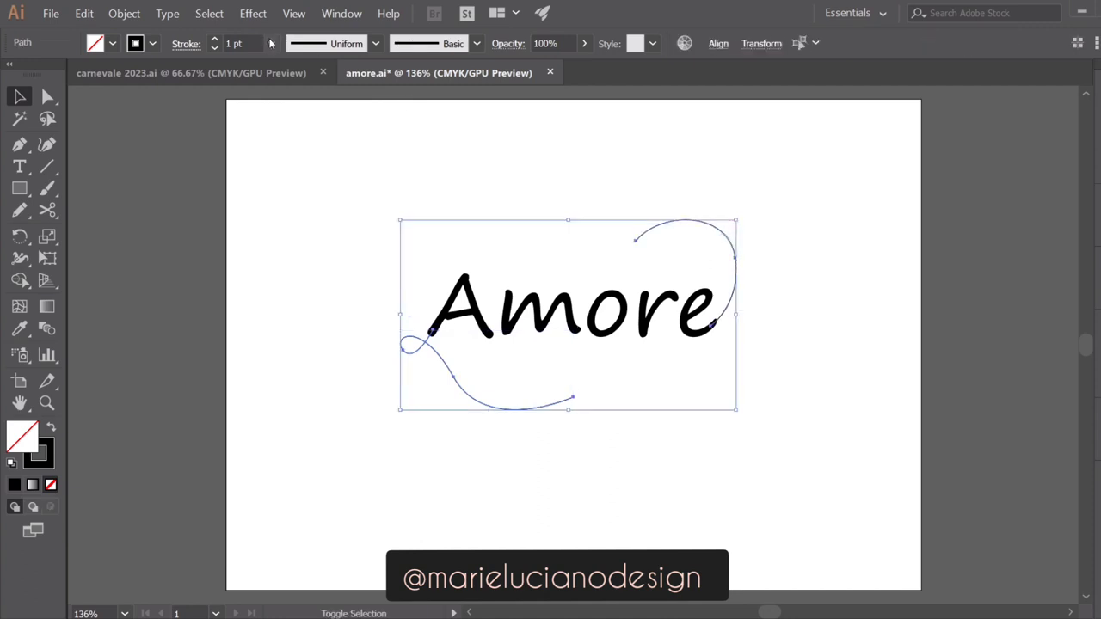
click(270, 43)
click(294, 183)
click(271, 43)
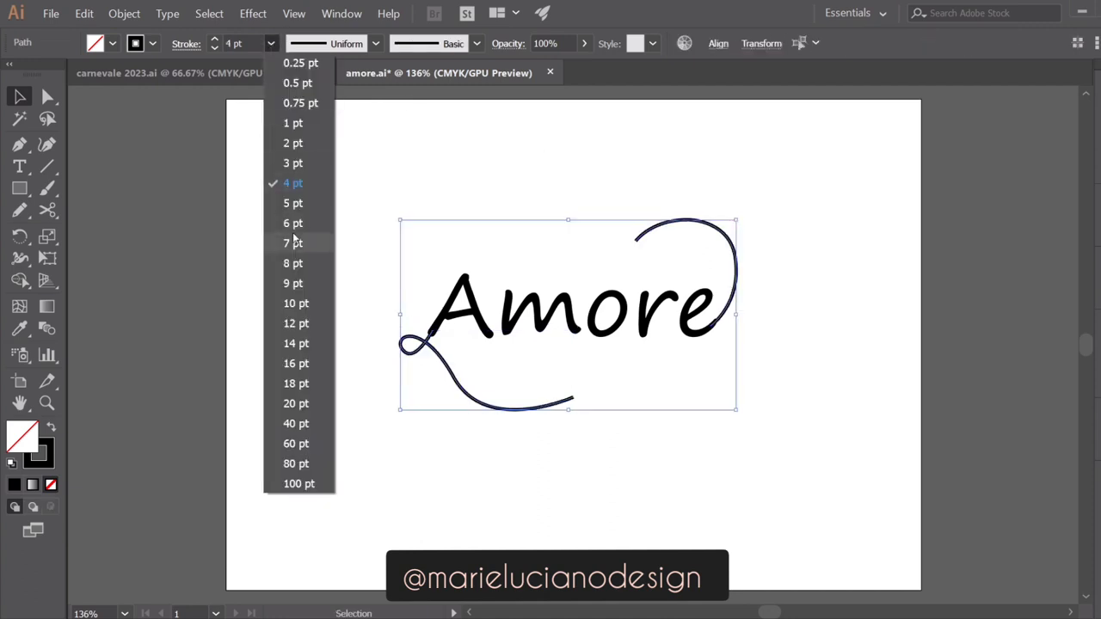
click(294, 242)
click(292, 365)
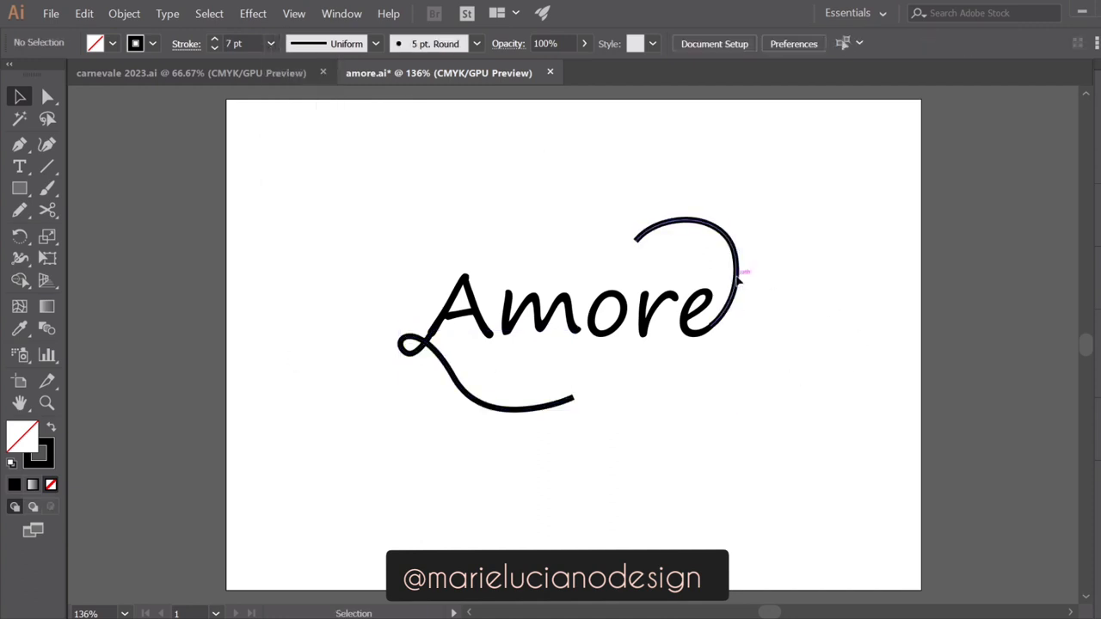
Set the upper flourish's stroke weight to 6 pt
click(737, 280)
click(270, 43)
click(296, 222)
click(321, 322)
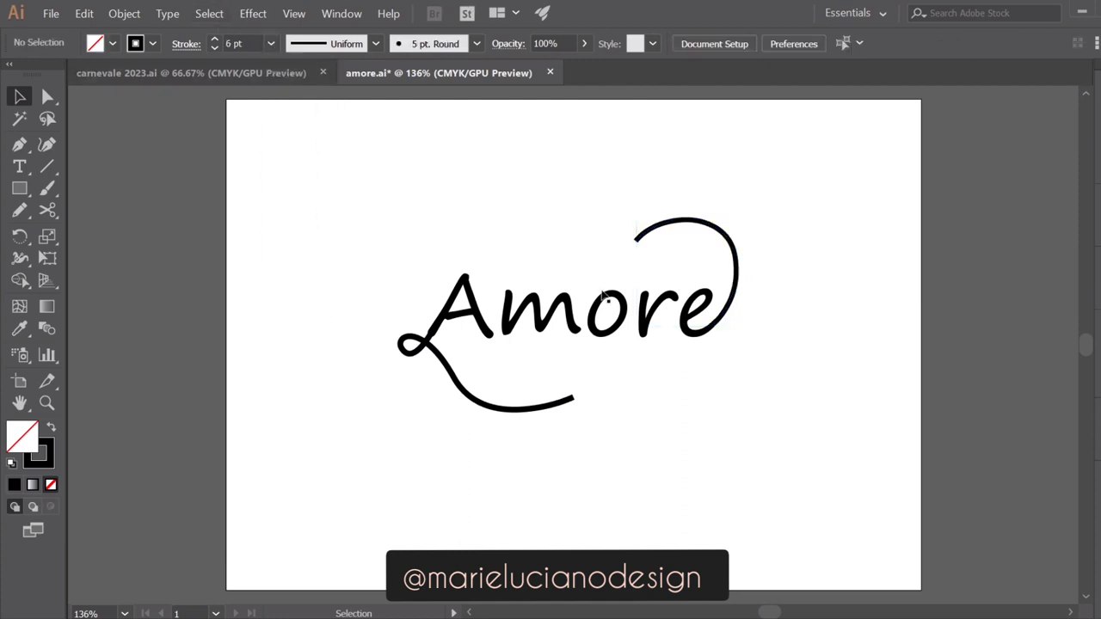
Set the lower flourish's stroke weight to 8 pt
click(413, 353)
click(270, 43)
click(294, 242)
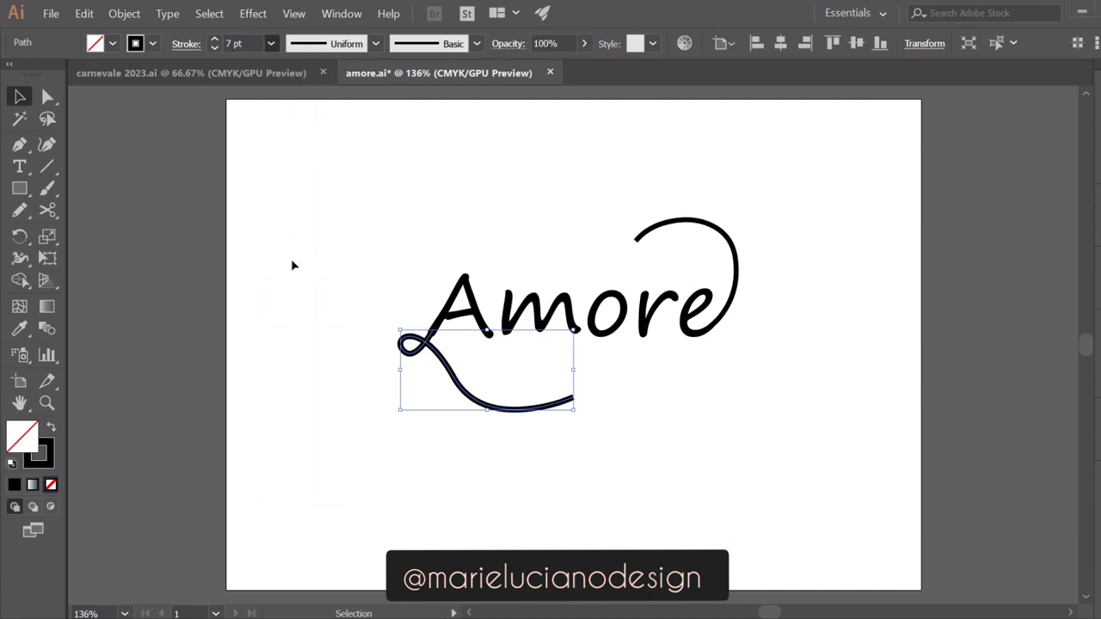
click(412, 398)
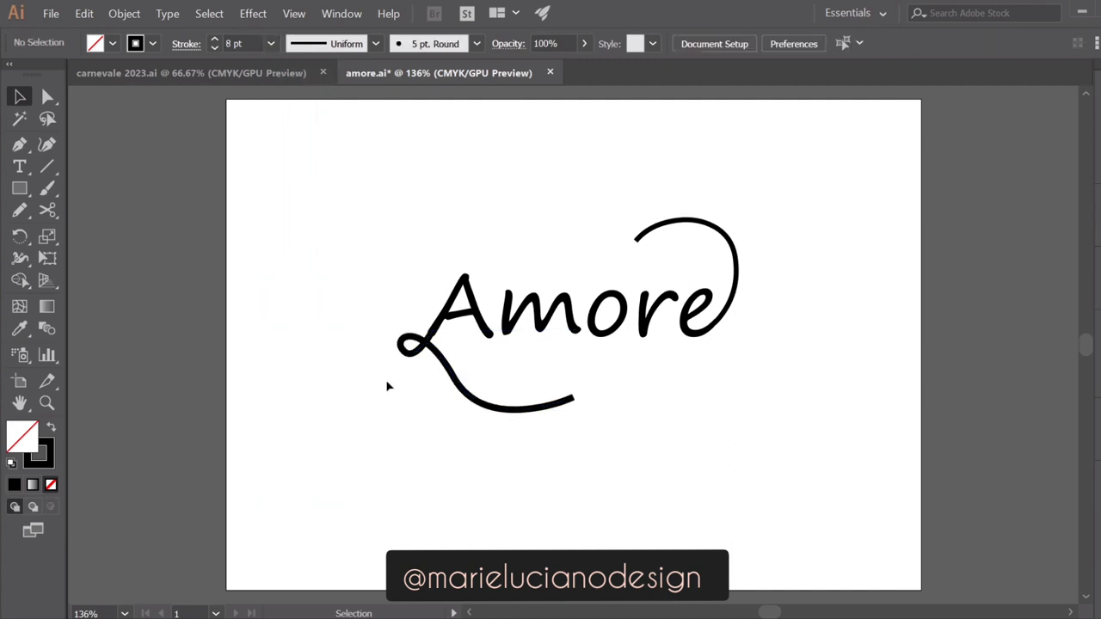
Set the lower flourish's stroke weight to 6 pt to match the upper one
click(432, 352)
click(270, 43)
click(284, 223)
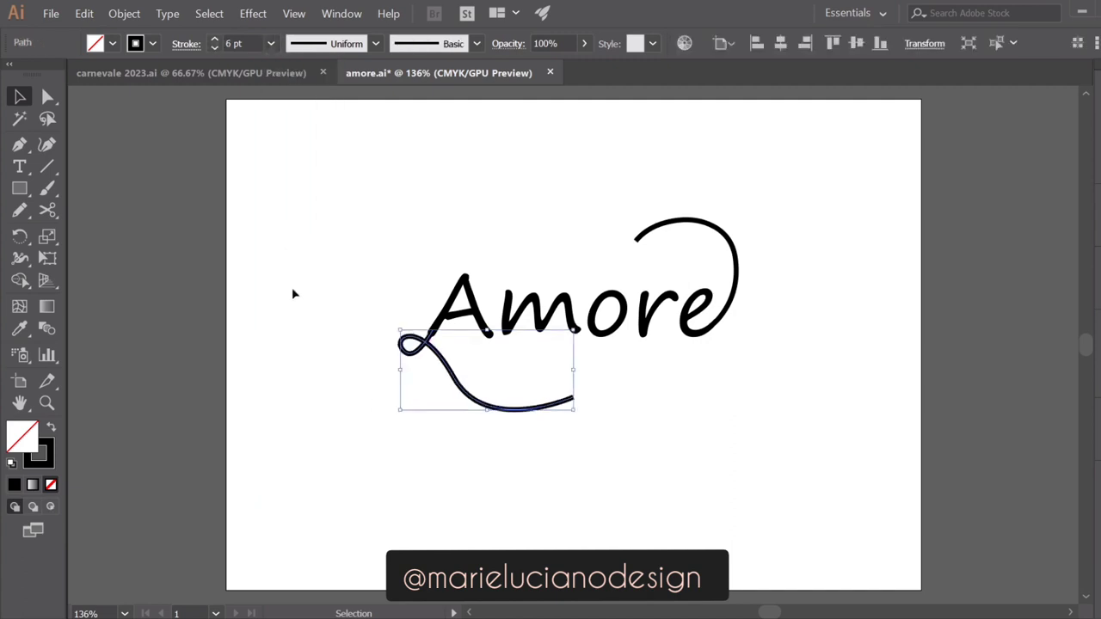
click(292, 349)
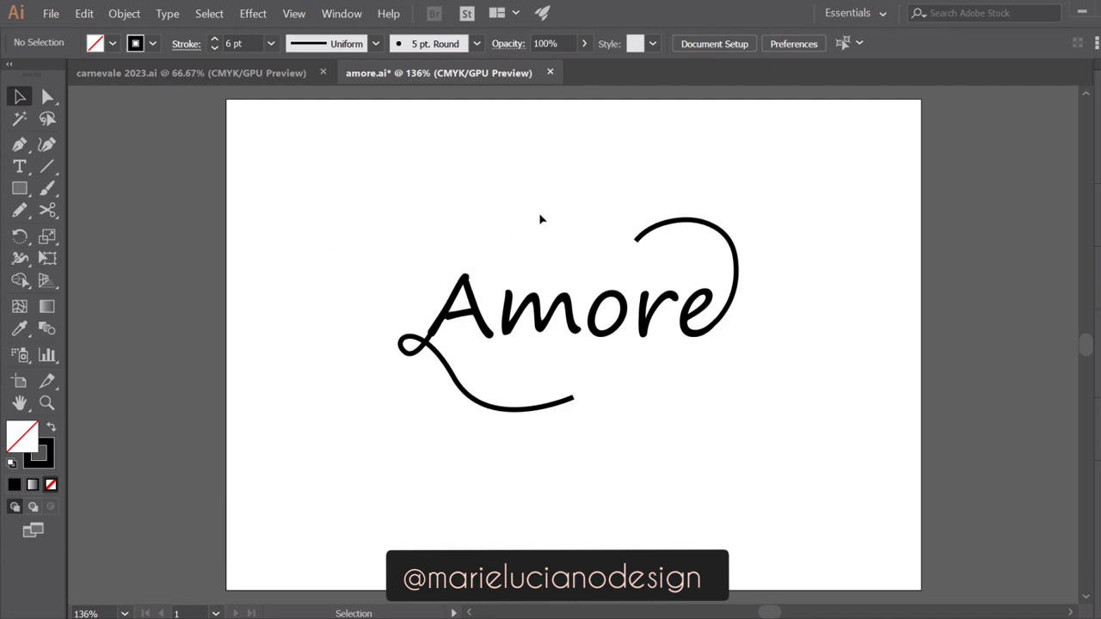
Give both flourishes round stroke caps and save the document
click(672, 229)
shift+click(535, 408)
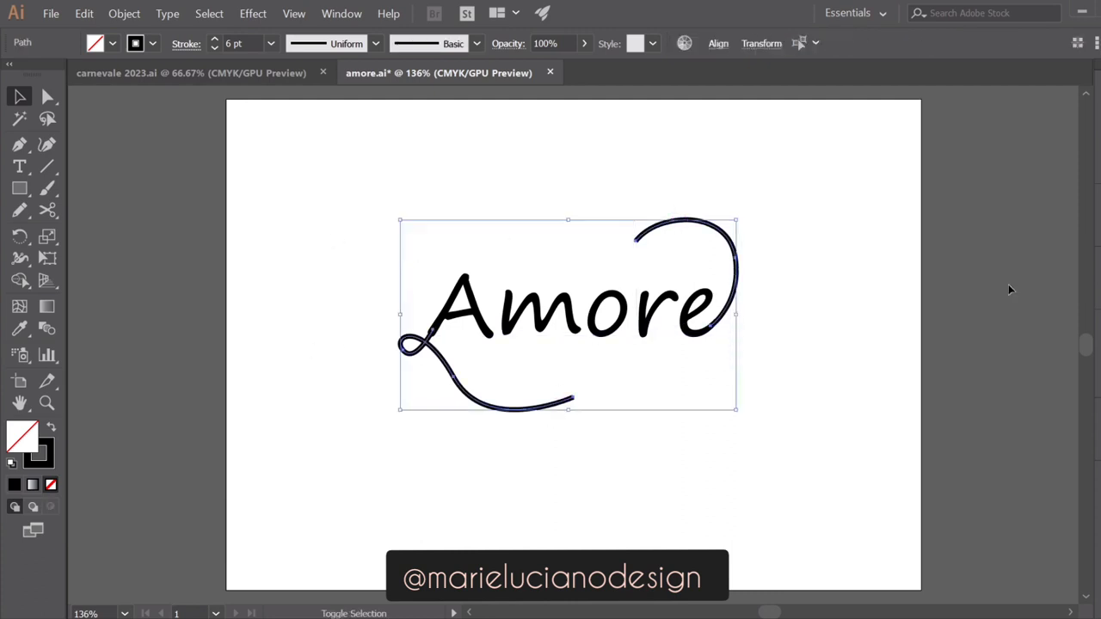
click(1098, 263)
click(974, 312)
click(1061, 262)
click(878, 236)
key(ctrl+s)
Widen the upper flourish's free end to about 22.4 pt with the Width tool, leaving it tapering toward the e
click(698, 222)
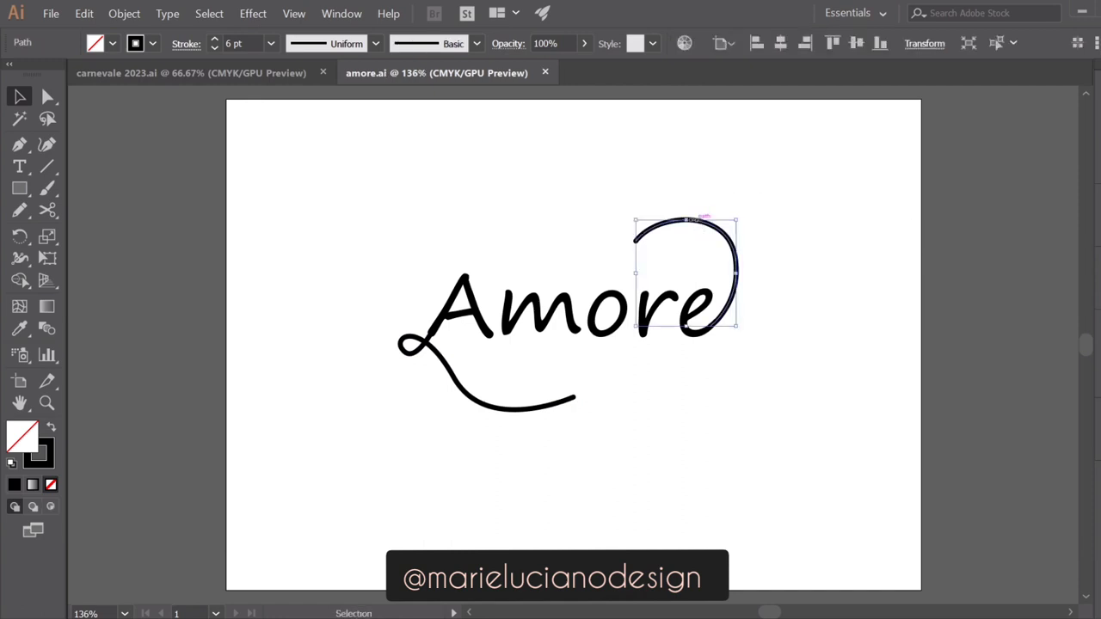
click(21, 280)
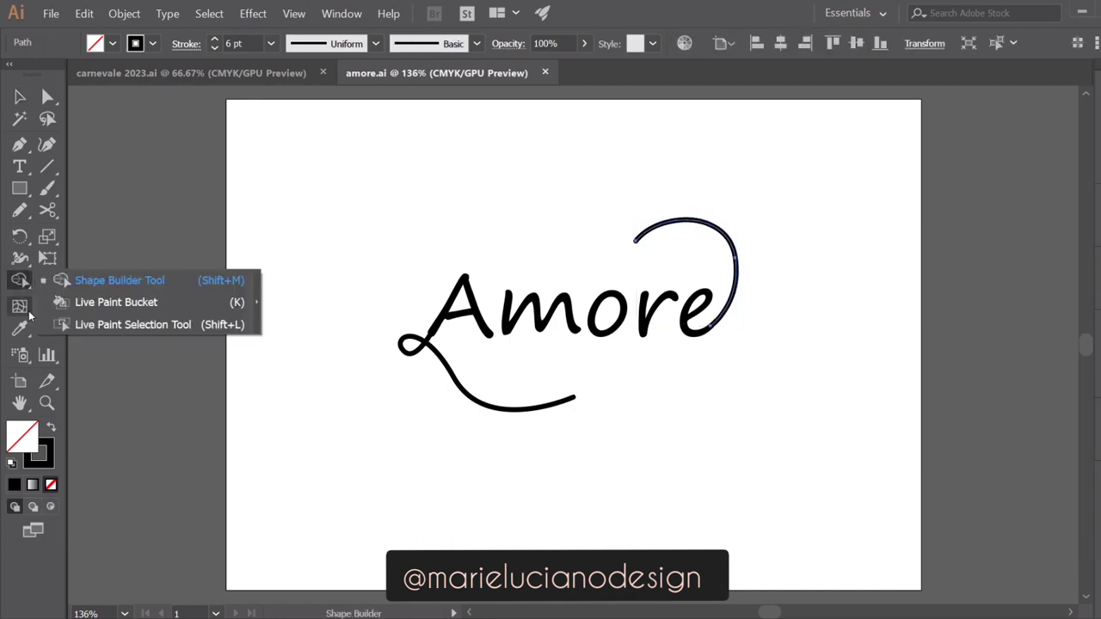
drag(24, 258, 99, 261)
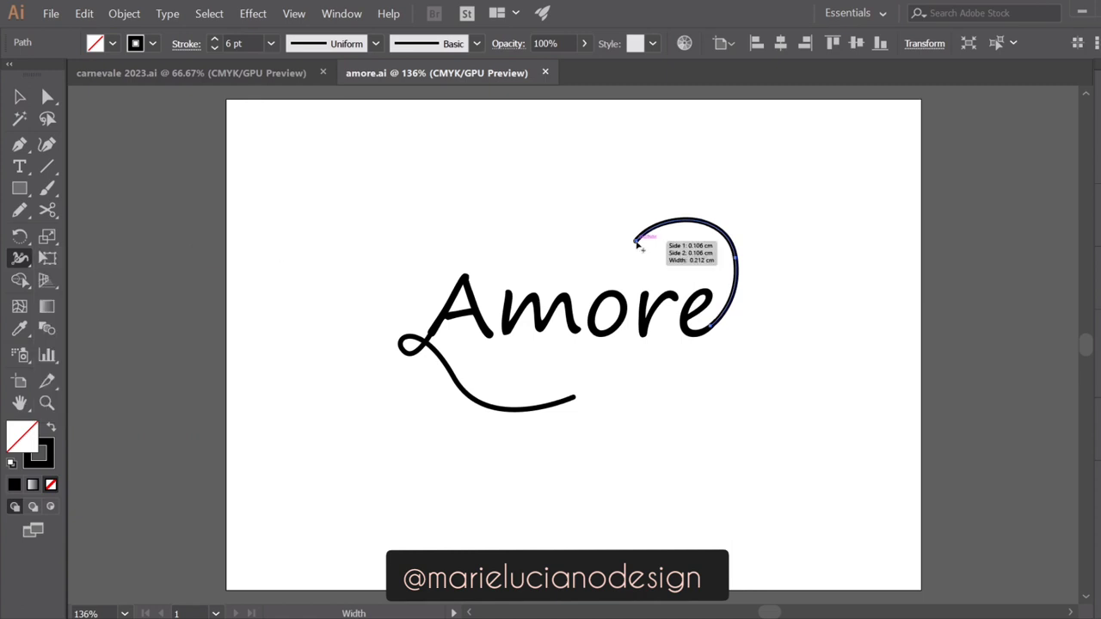
mouse_move(640, 249)
mouse_down()
mouse_move(636, 238)
mouse_move(651, 244)
mouse_move(688, 225)
mouse_up()
key(v)
click(357, 199)
Reduce the upper flourish's free end to about 17.1 pt and thin the curve just behind it with the Width tool
click(655, 220)
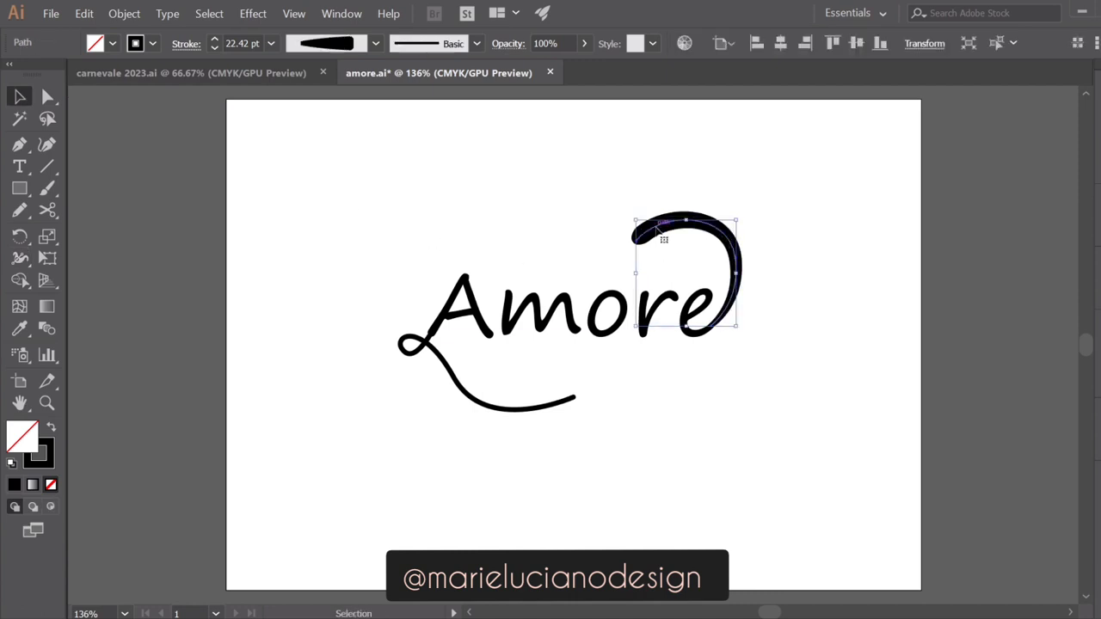
key(shift+w)
drag(637, 237, 654, 239)
key(v)
click(312, 179)
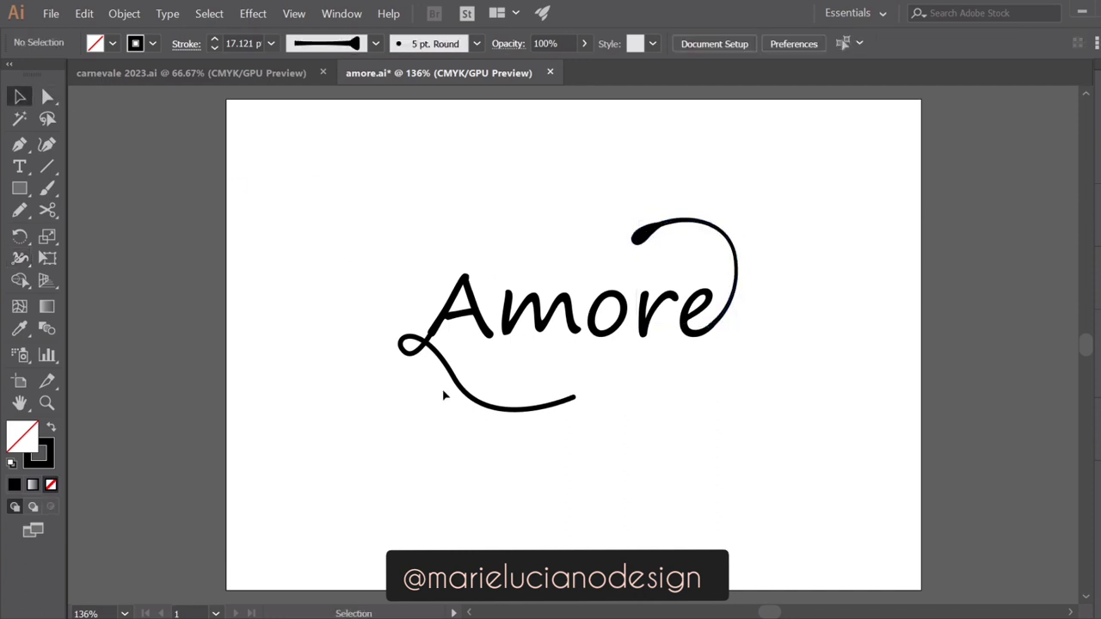
Adjust the upper flourish's width points for a longer, smoother taper behind its thick end
click(663, 228)
key(shift+w)
drag(686, 222, 645, 240)
key(ctrl+z)
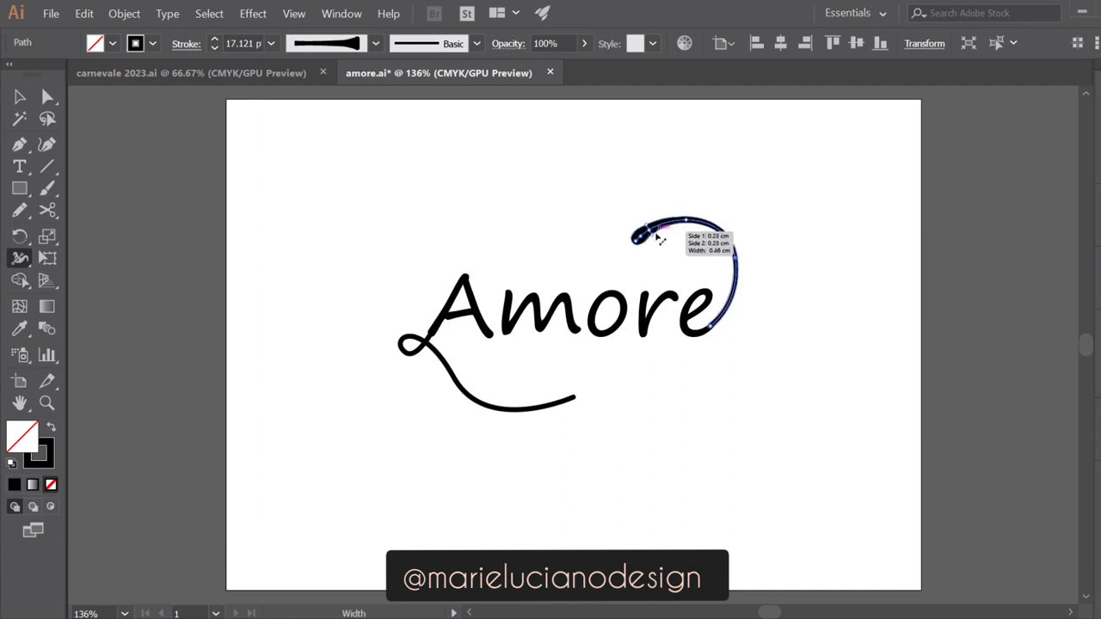
key(v)
click(243, 184)
Thicken the start of the lower flourish with the Width tool to match the foot of the A
click(463, 391)
click(21, 259)
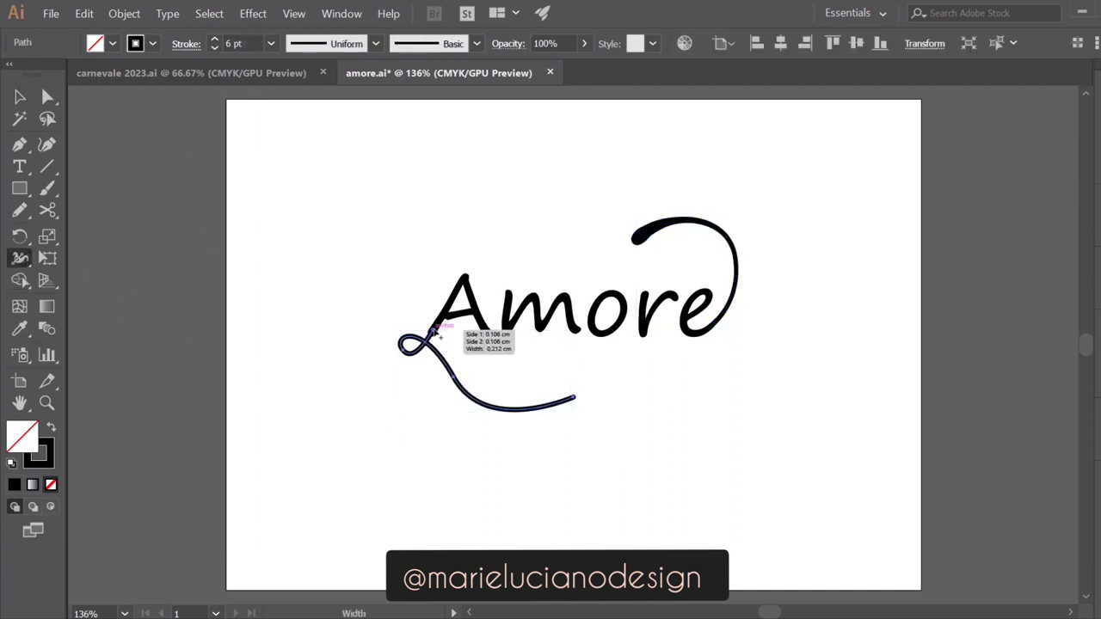
drag(433, 330, 435, 331)
click(20, 97)
click(172, 168)
click(47, 96)
click(434, 334)
click(289, 347)
Widen the lower flourish's free end to about 17.5 pt with the Width tool, narrowing the stroke just before it
click(469, 399)
click(21, 259)
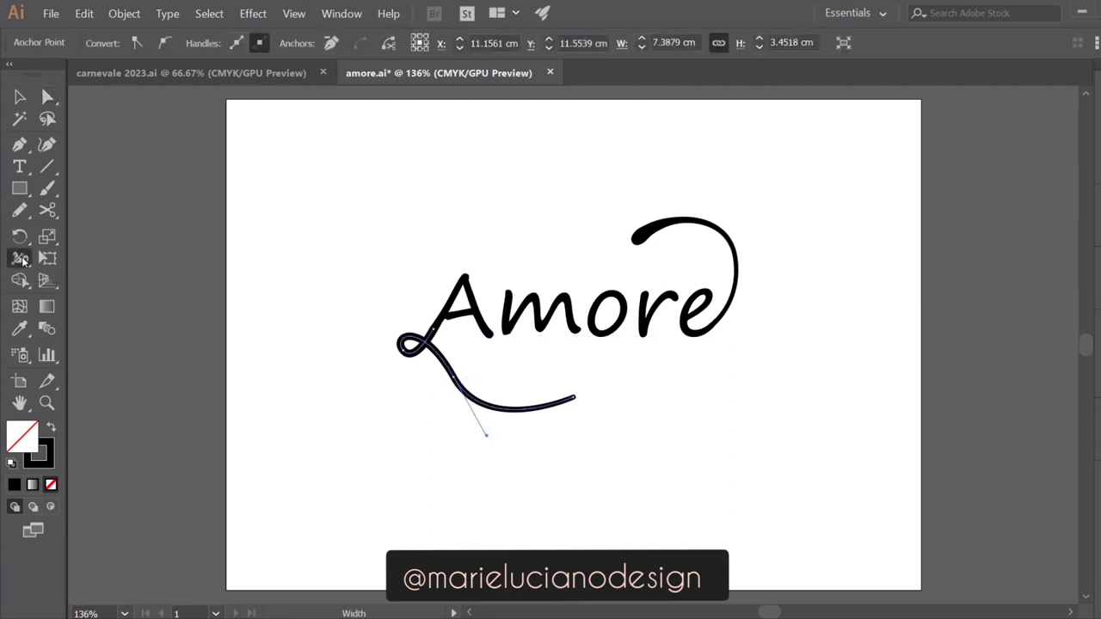
drag(572, 397, 553, 405)
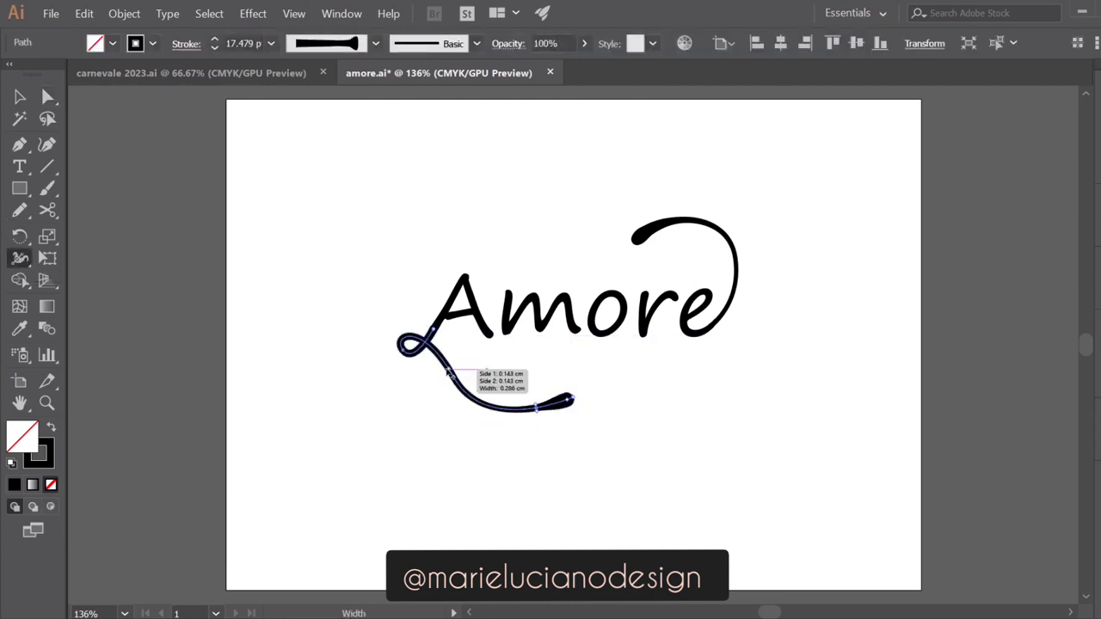
drag(405, 352, 398, 401)
key(ctrl+z)
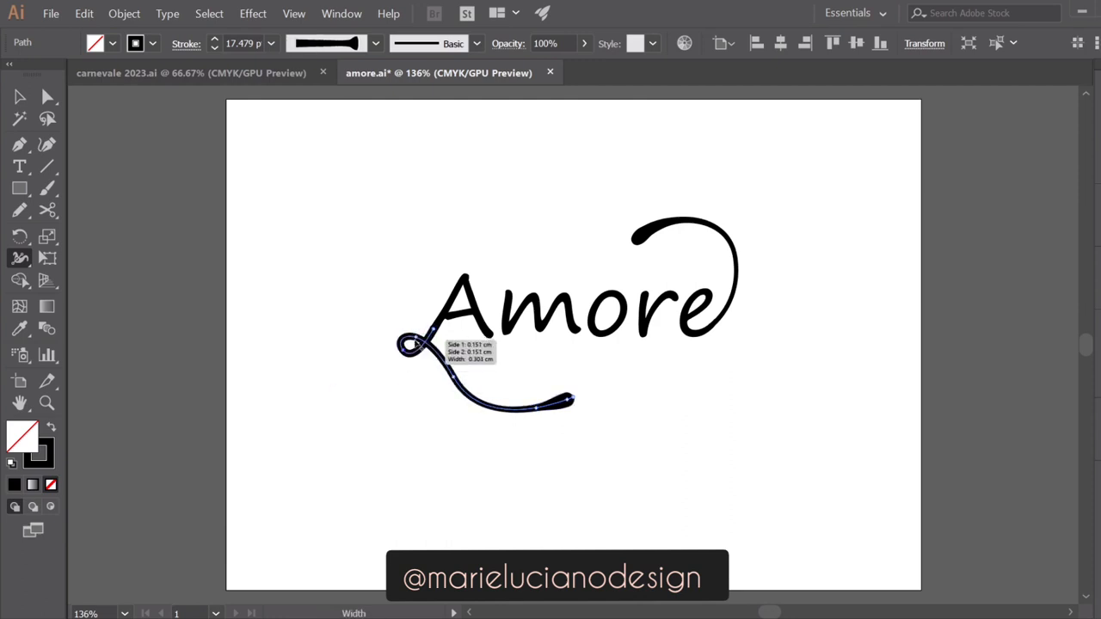
key(ctrl+z)
Thin the lower flourish just below its loop and round out its free end with the Width tool
mouse_move(415, 346)
mouse_down()
mouse_move(400, 401)
mouse_move(437, 350)
mouse_move(452, 381)
mouse_up()
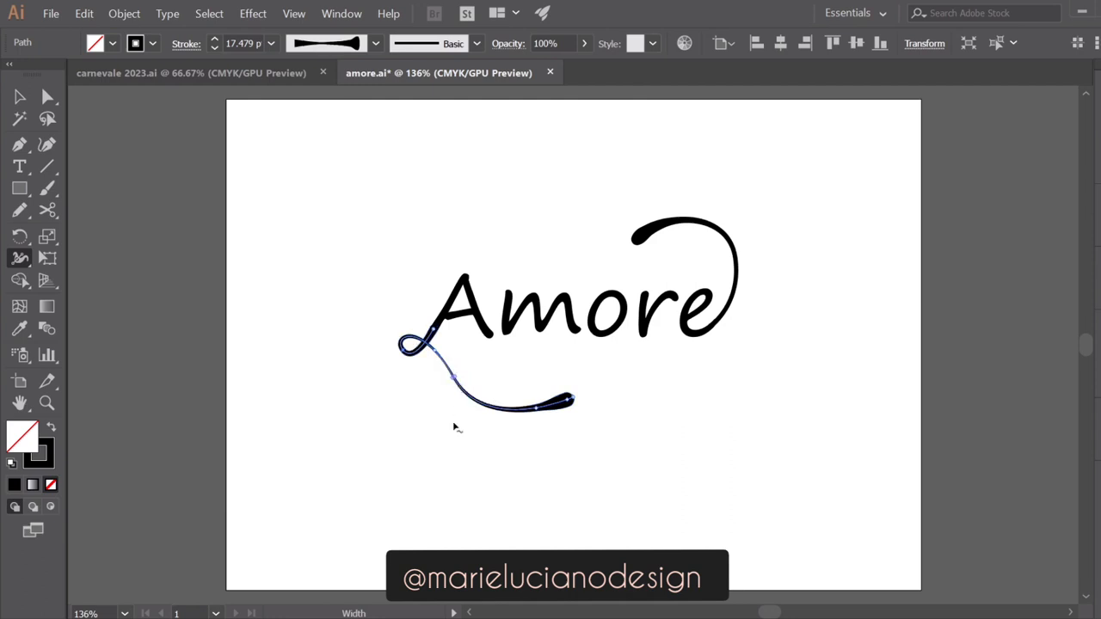
drag(574, 397, 576, 404)
click(19, 96)
click(337, 540)
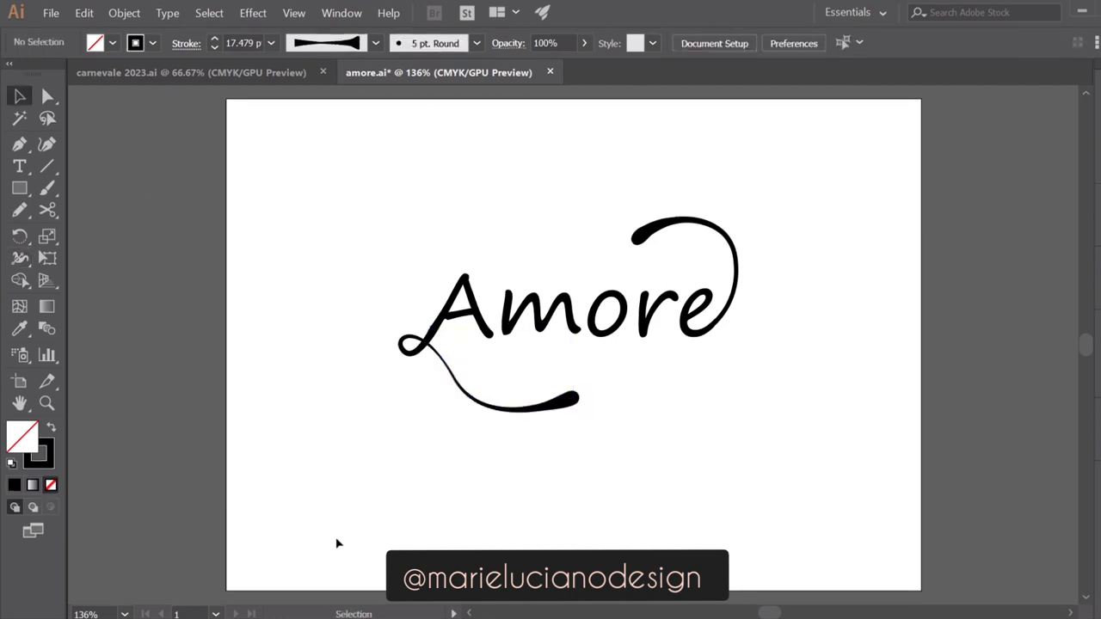
key(a)
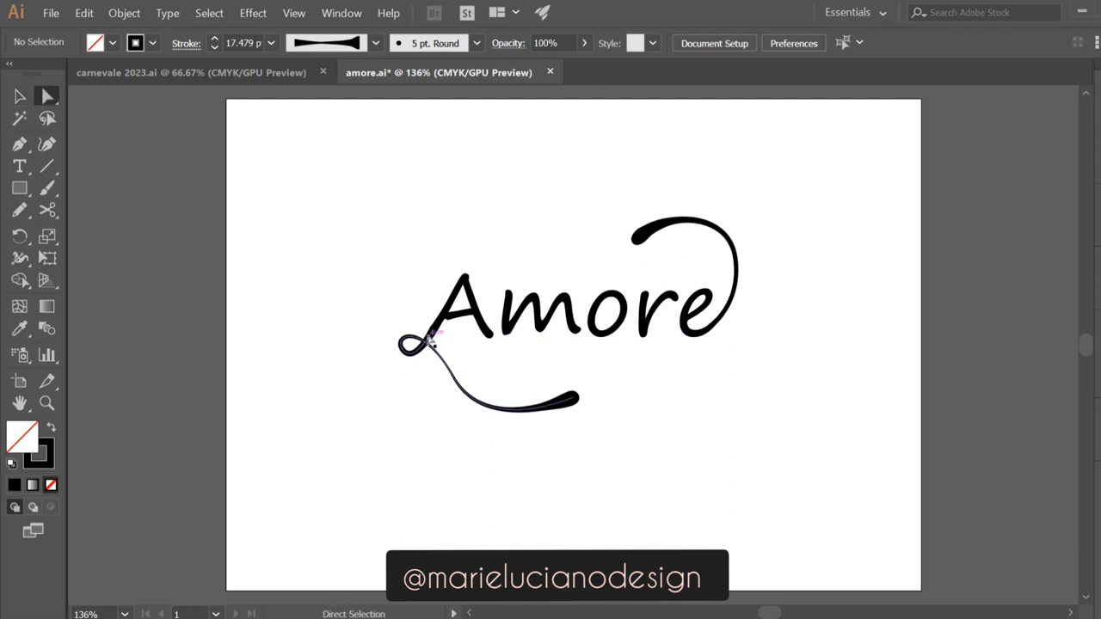
Thicken the lower flourish between the foot of the A and its loop with the Width tool
click(422, 345)
click(449, 393)
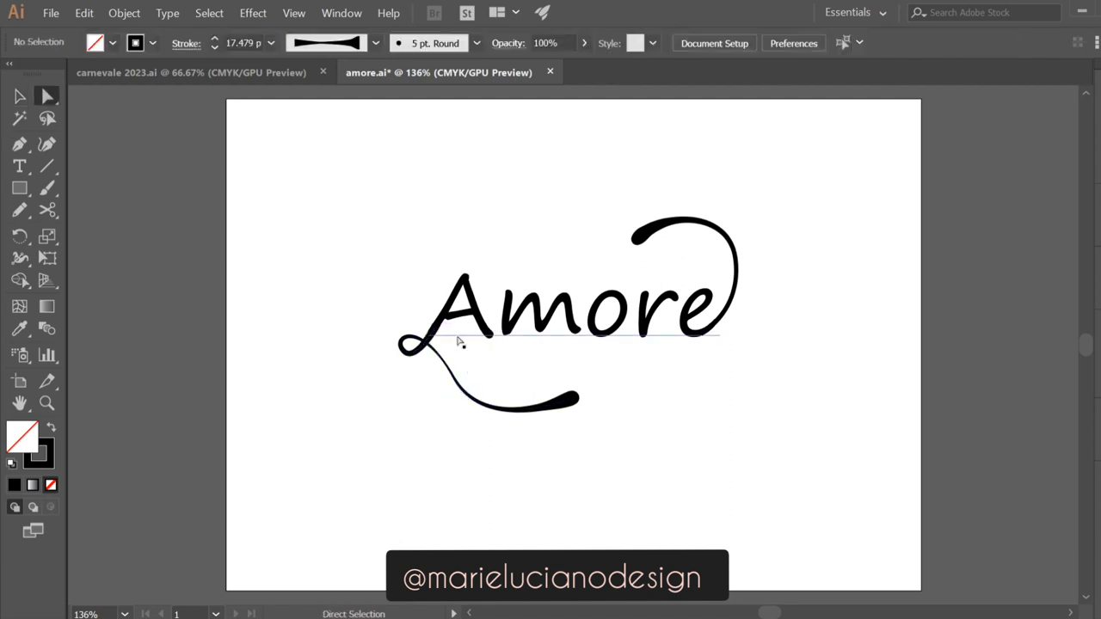
click(406, 345)
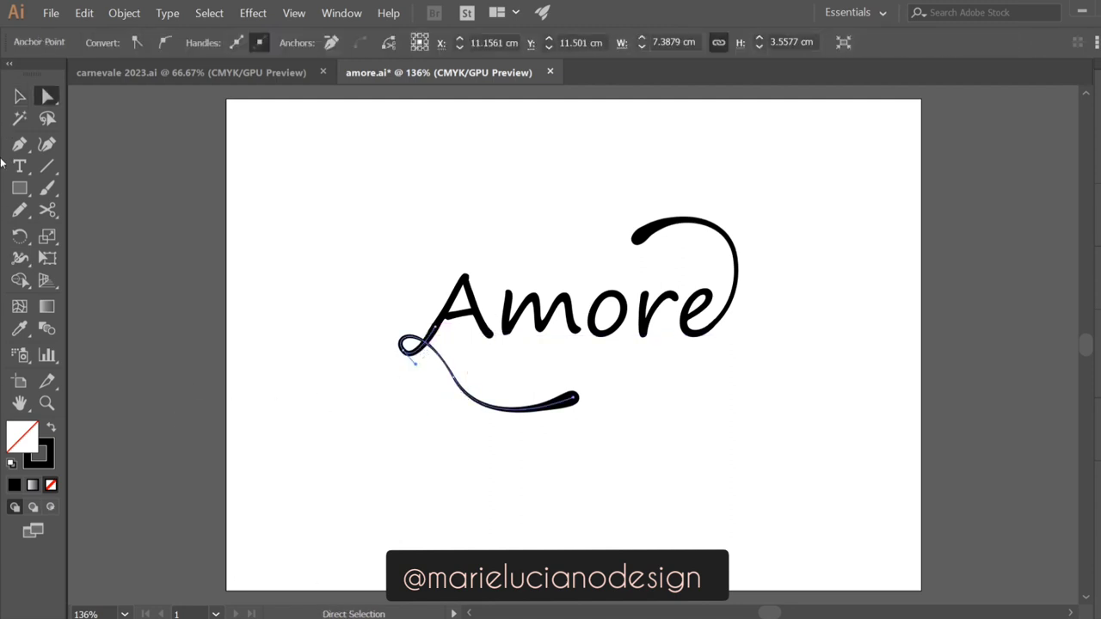
click(27, 251)
drag(429, 337, 435, 346)
click(21, 96)
click(417, 388)
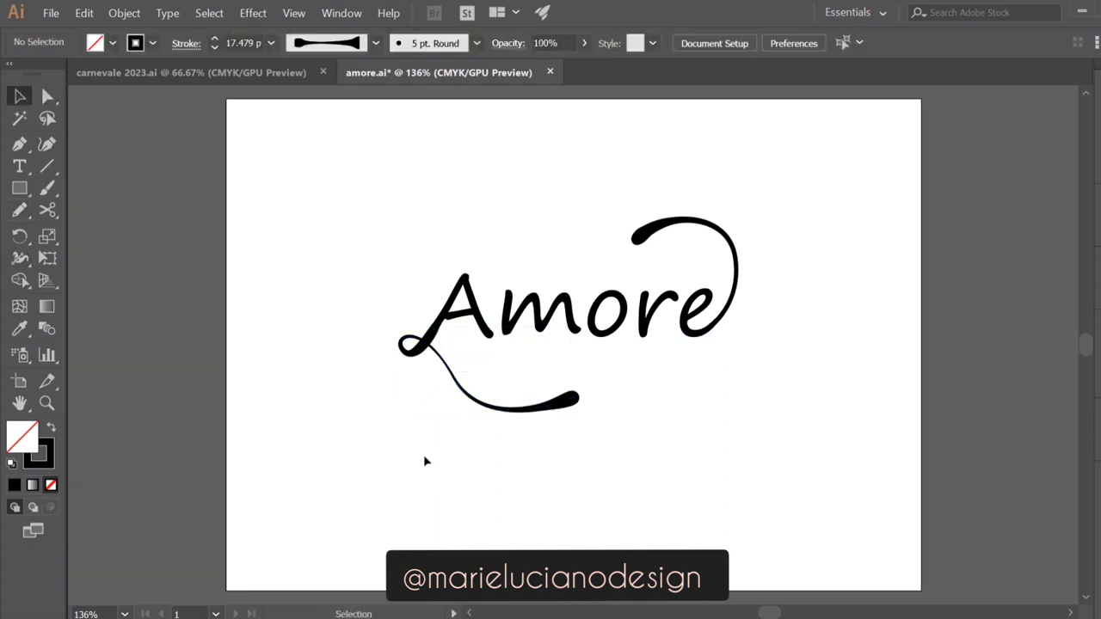
Convert the Amore text to outlines
click(446, 317)
click(168, 13)
click(234, 273)
click(449, 391)
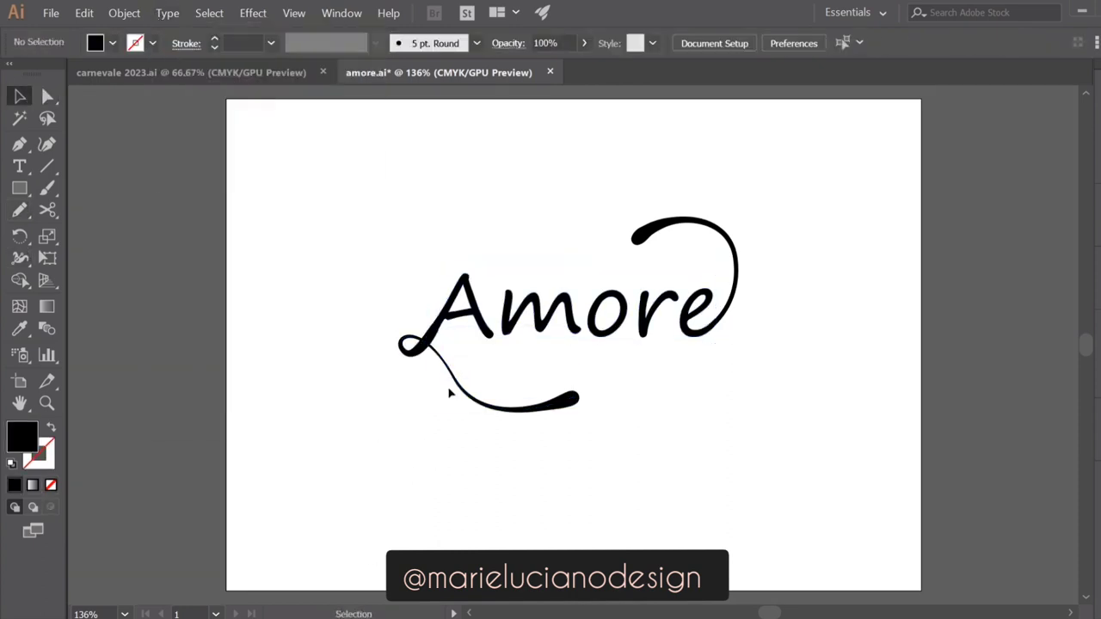
Move the lower flourish's starting anchor point up into the leg of the A with the Direct Selection tool
click(444, 317)
key(a)
click(446, 346)
drag(436, 329, 445, 317)
click(306, 495)
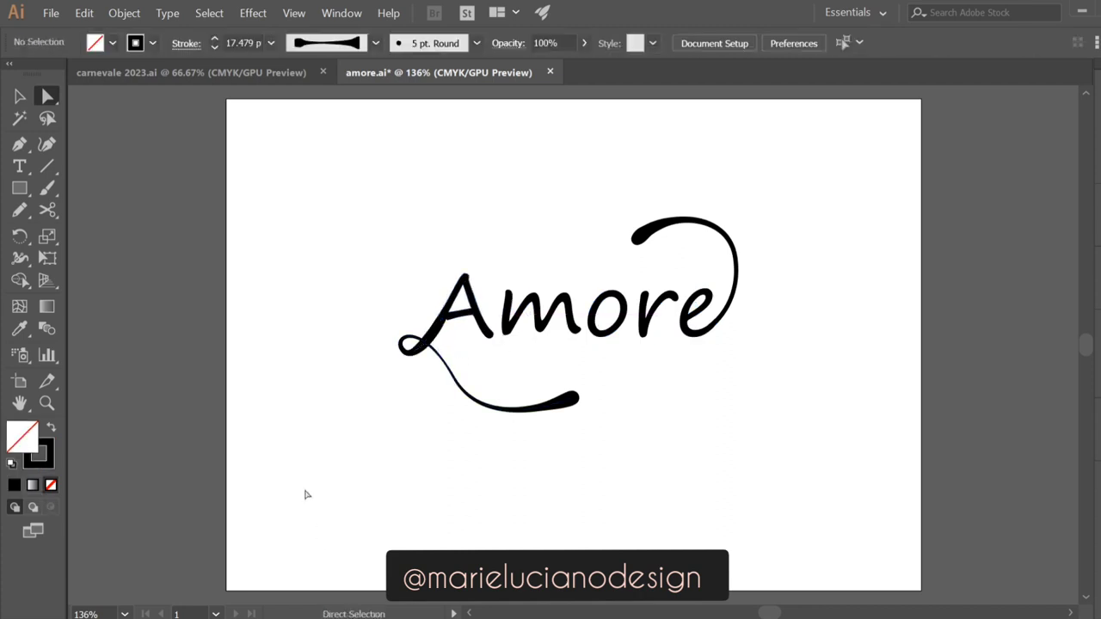
Select both flourishes and expand their appearance into filled shapes
click(19, 96)
click(501, 408)
shift+click(665, 222)
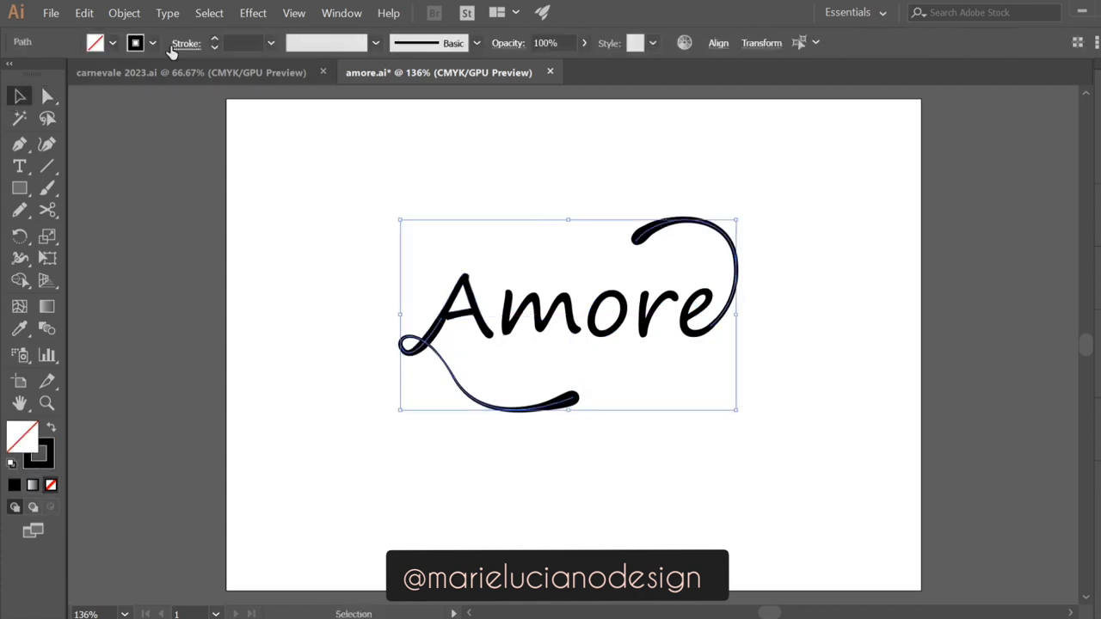
click(123, 13)
click(146, 187)
Unite the outlined letters and both flourishes into one shape with Pathfinder and save the file
drag(354, 180, 868, 500)
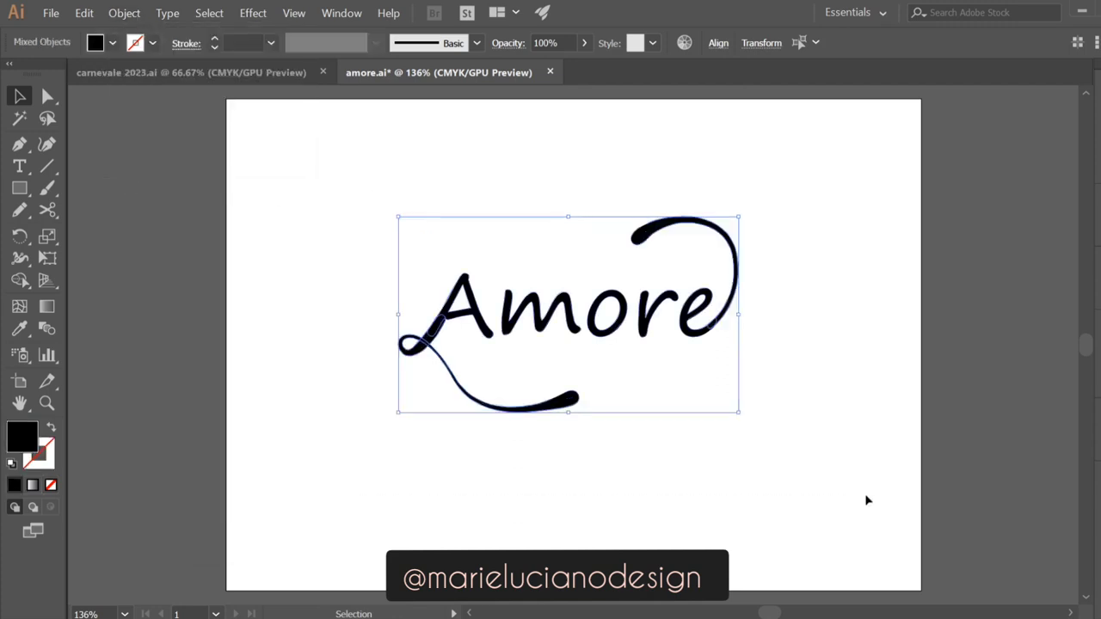
key(shift+ctrl+F9)
click(838, 457)
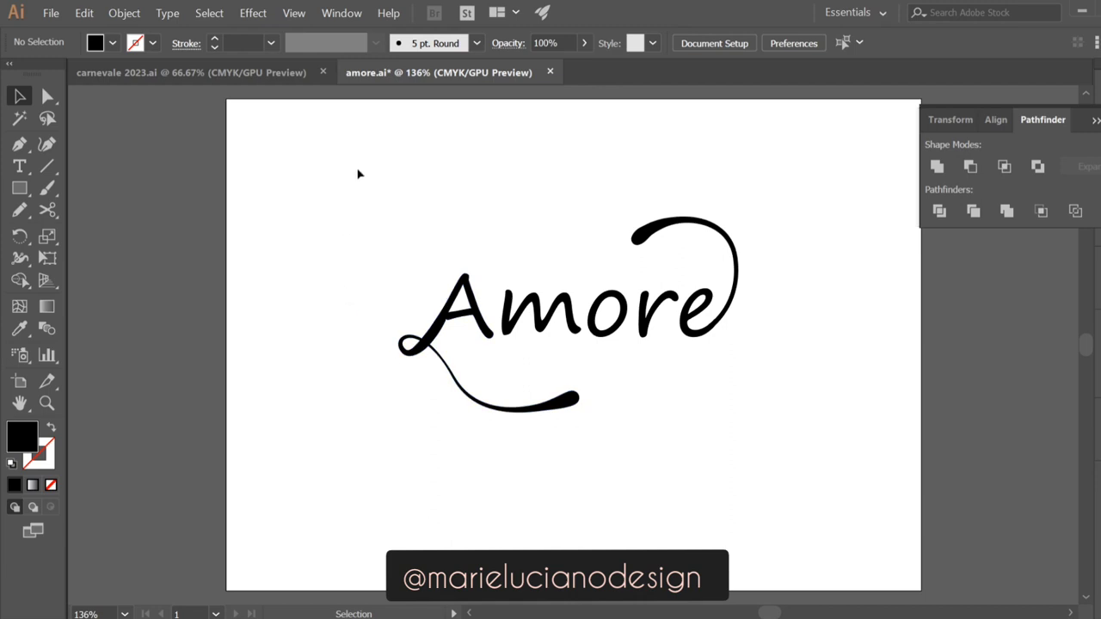
key(ctrl+s)
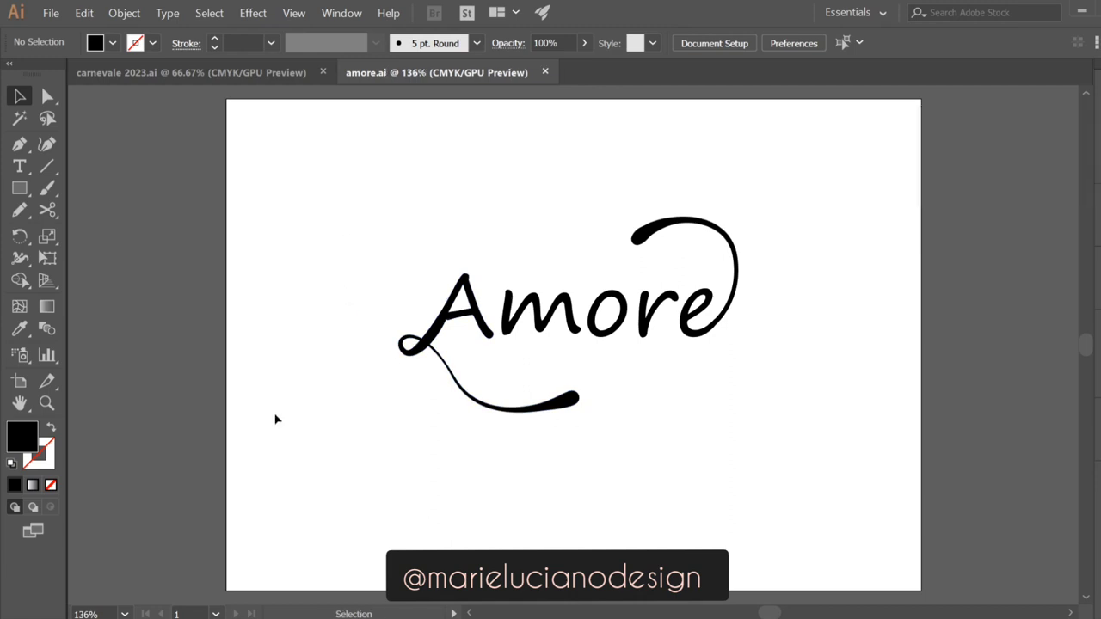
Copy the united lettering, undo the offset paste, and paste the copy in place directly behind the original
click(447, 323)
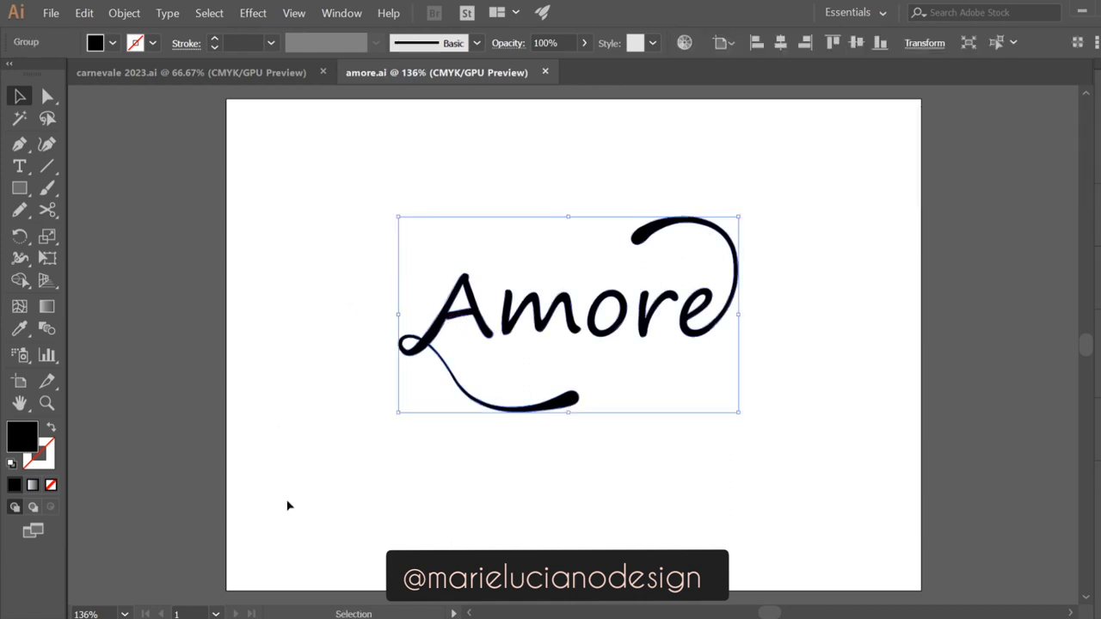
key(ctrl+c)
key(ctrl+v)
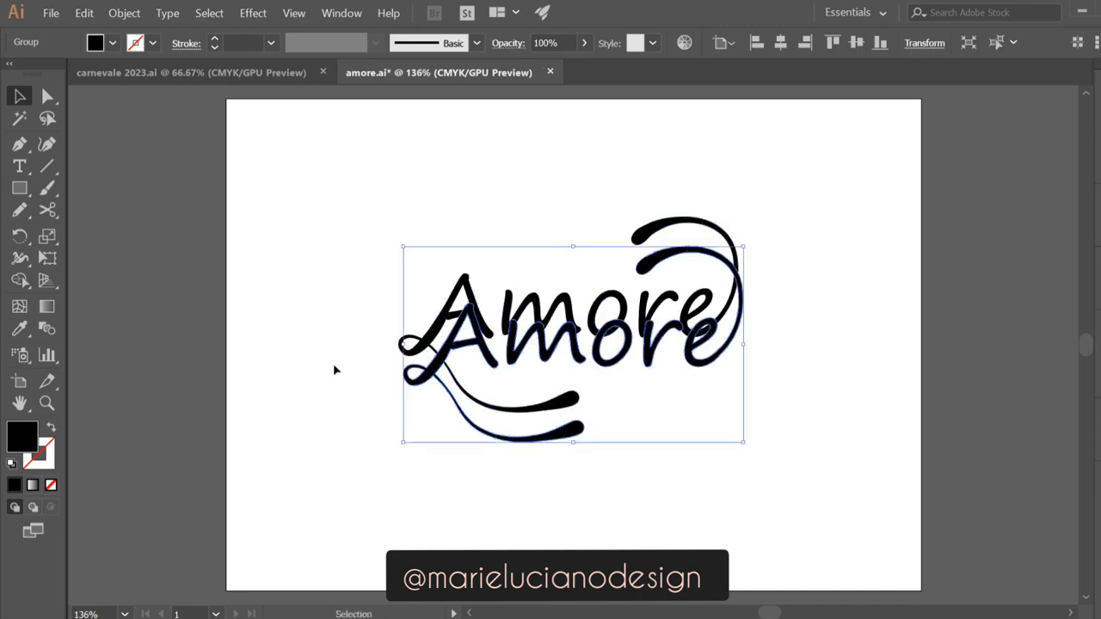
key(ctrl+z)
key(a)
key(ctrl+f)
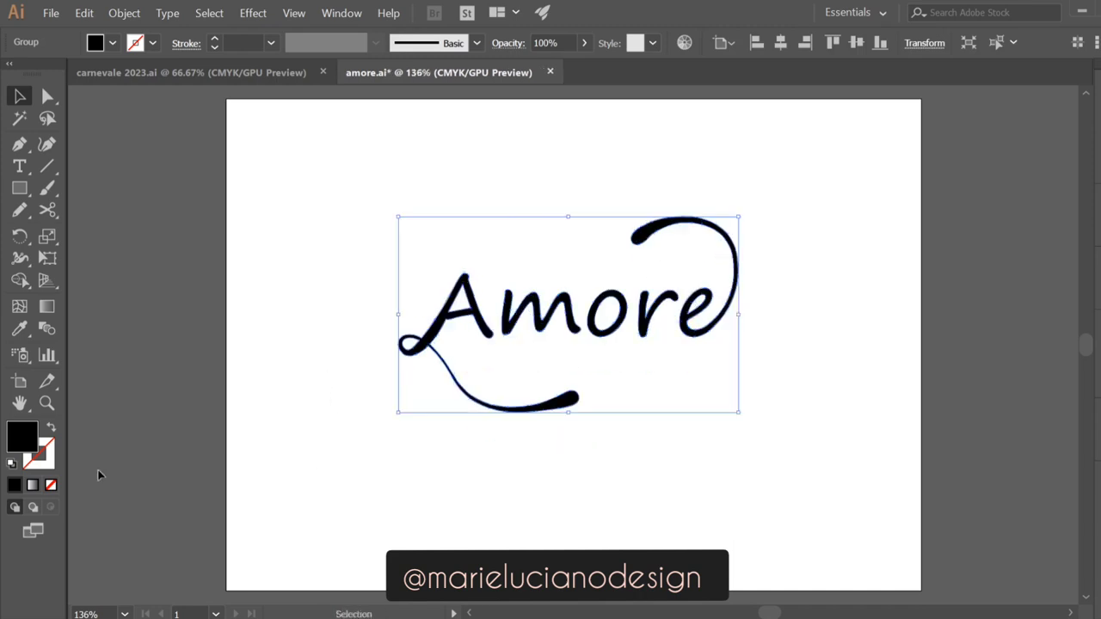
Change the back copy's fill and stroke to a very light grey
click(11, 463)
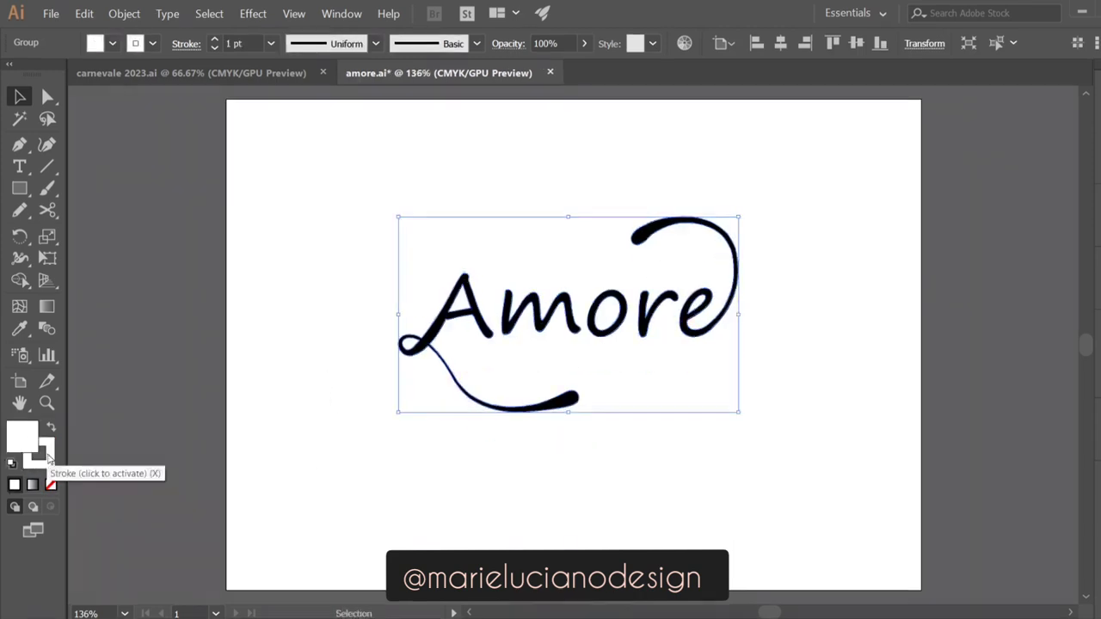
double_click(35, 442)
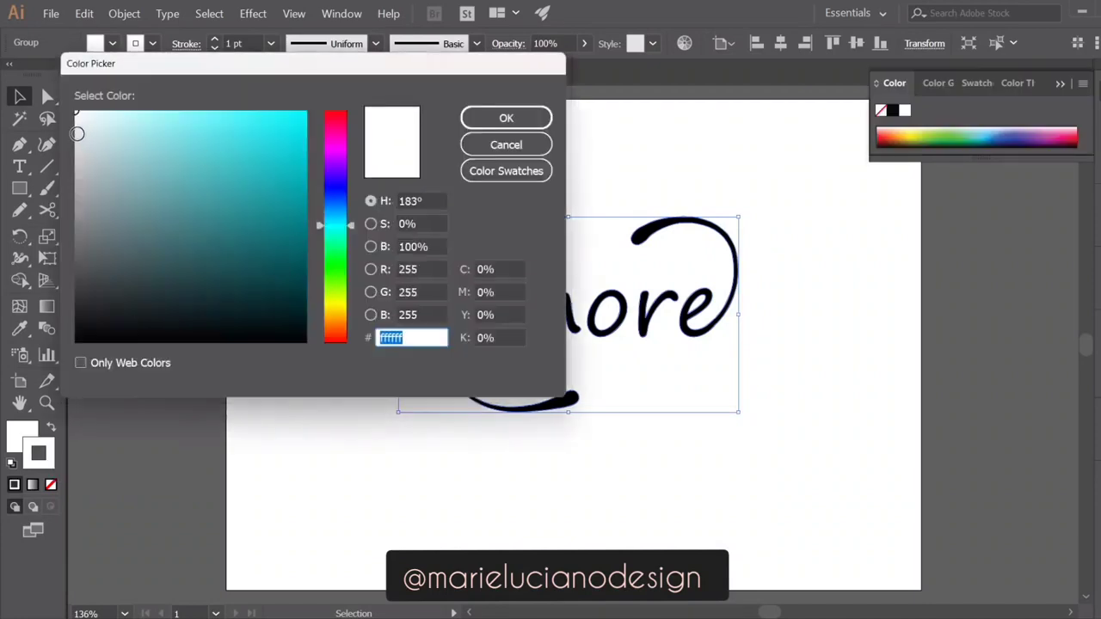
click(78, 134)
key(Return)
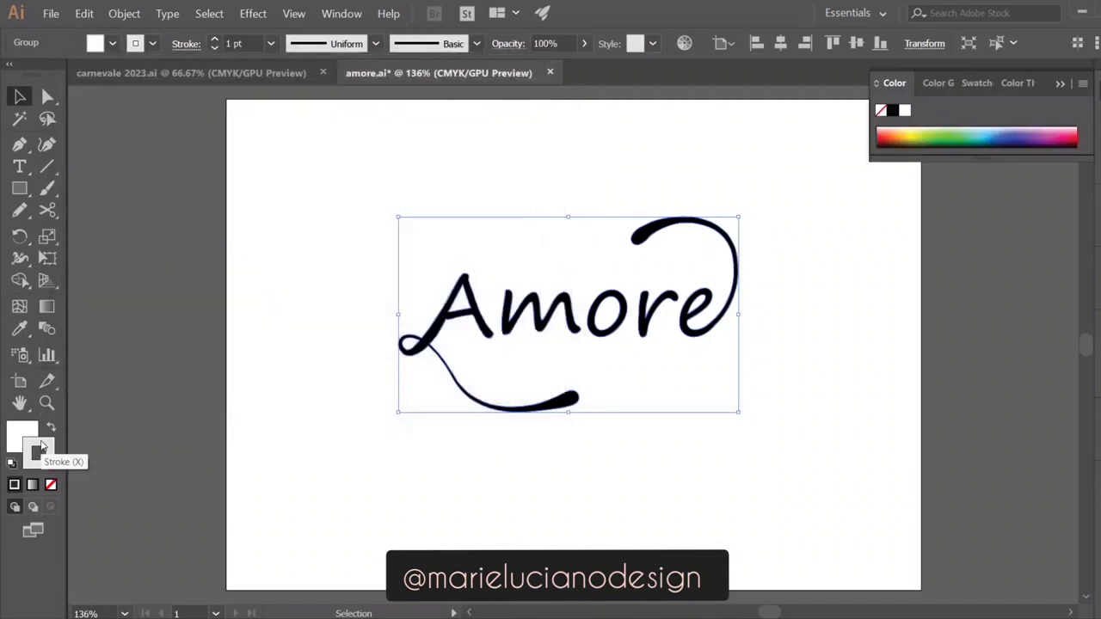
click(39, 451)
Set the back copy's stroke weight to 20 pt after trying 12 pt
click(271, 43)
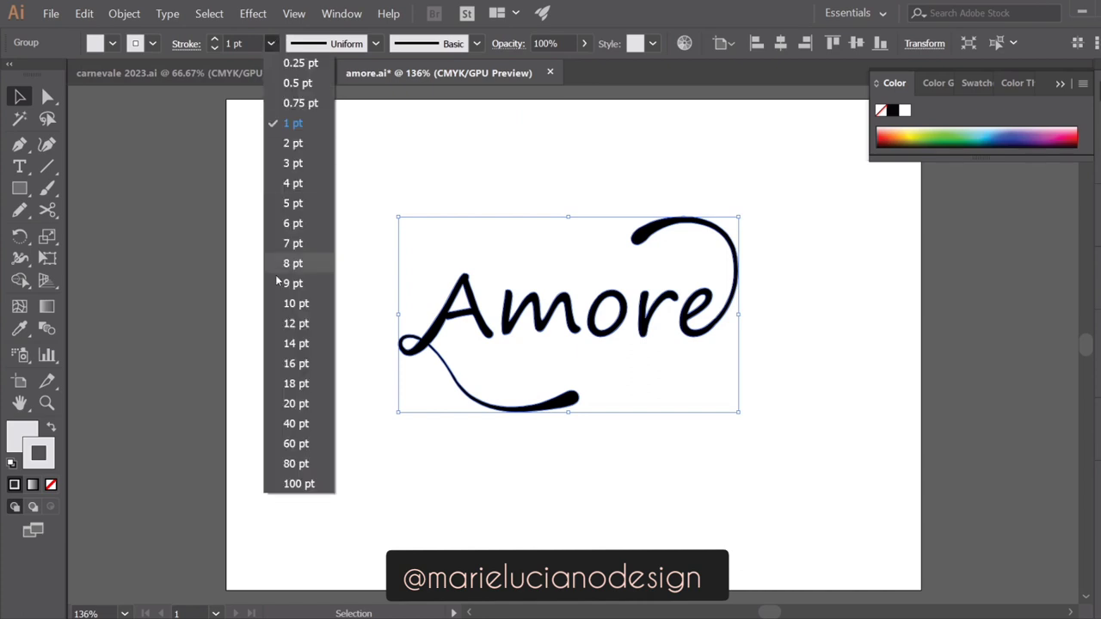
click(290, 323)
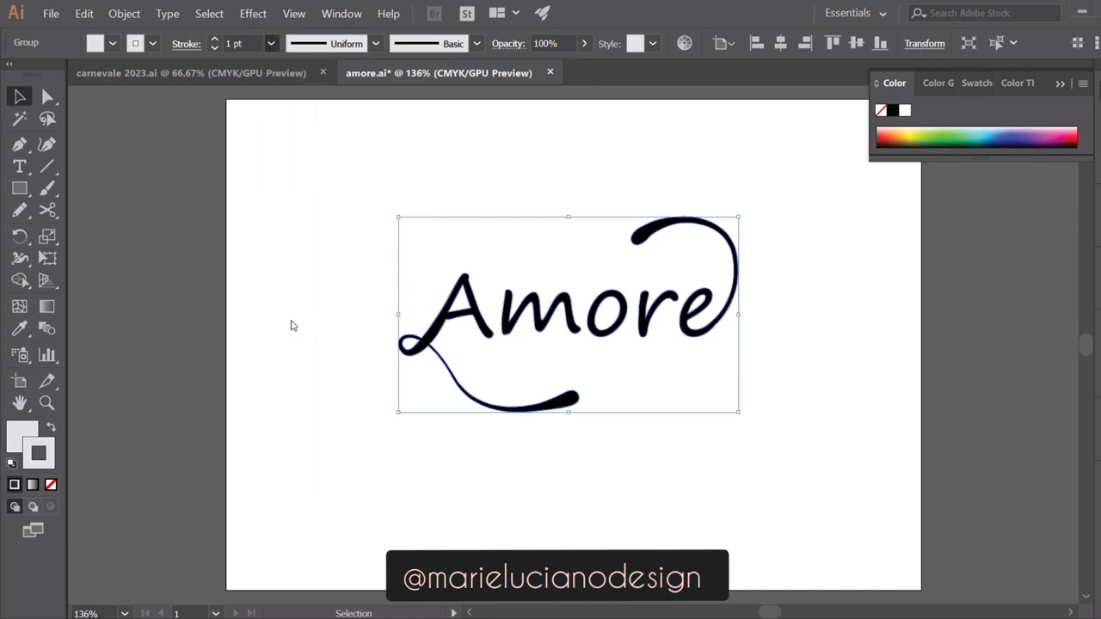
click(271, 43)
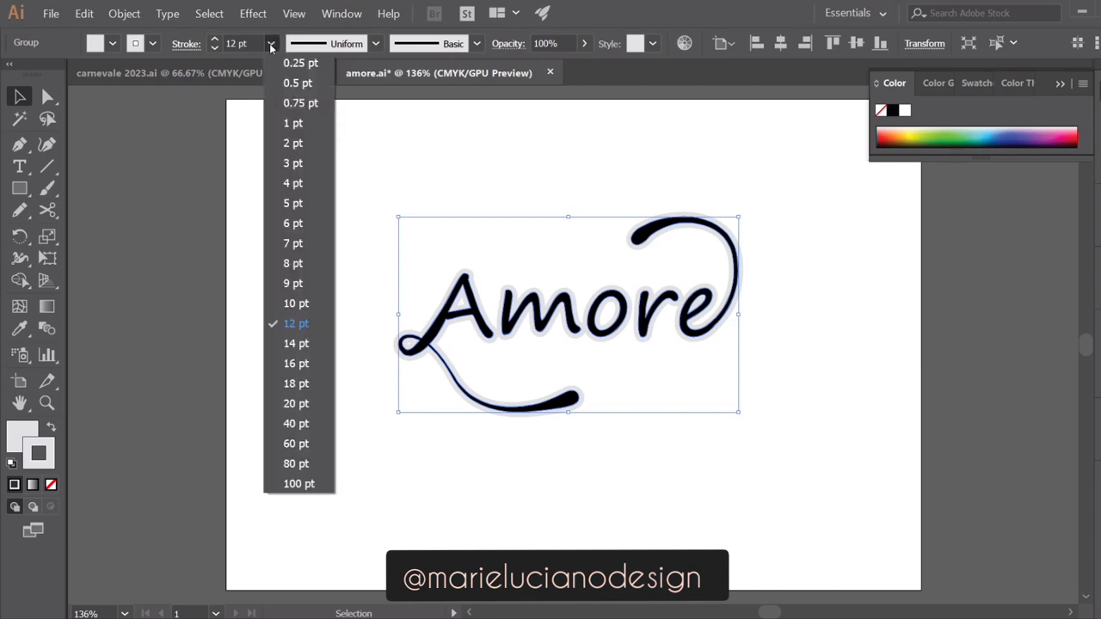
click(298, 404)
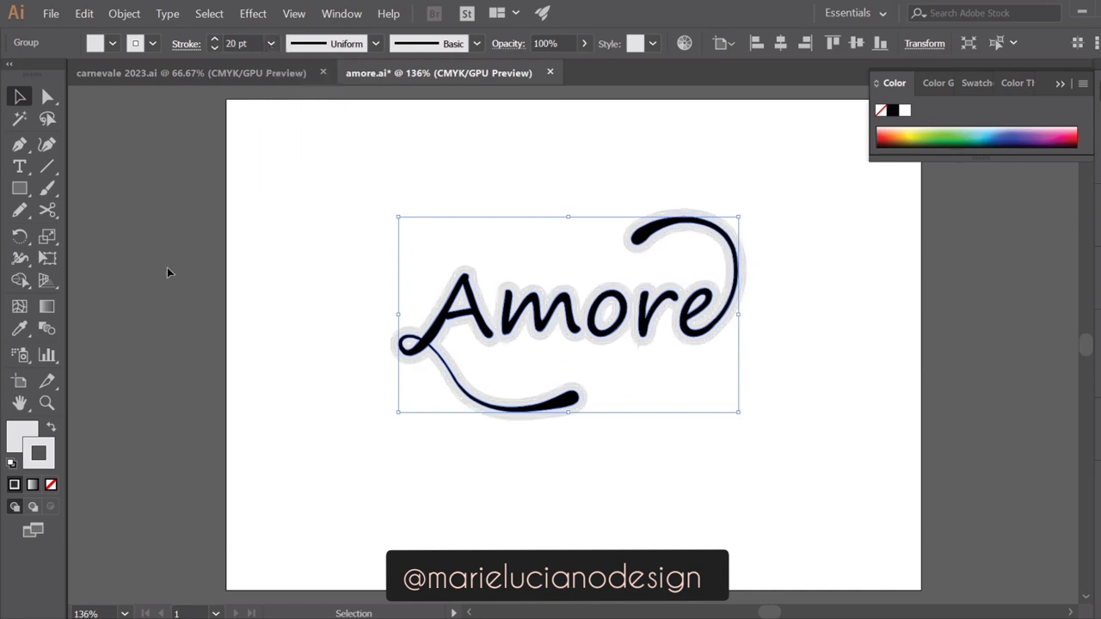
Expand the back copy's fill and stroke and unite the overlapping grey pieces with Pathfinder
click(124, 14)
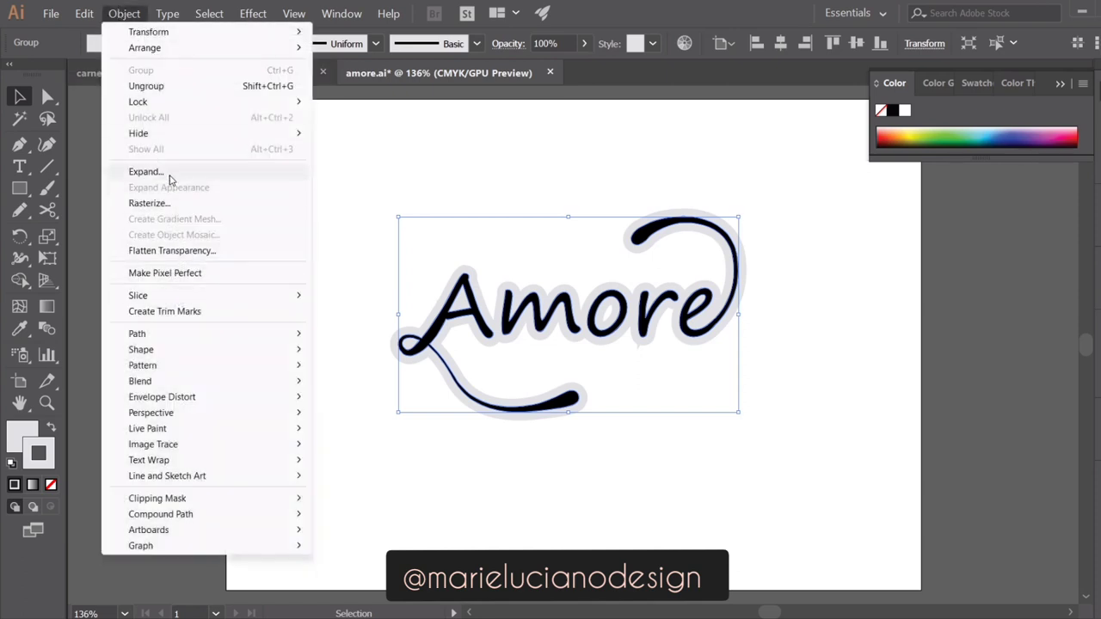
click(170, 179)
click(420, 376)
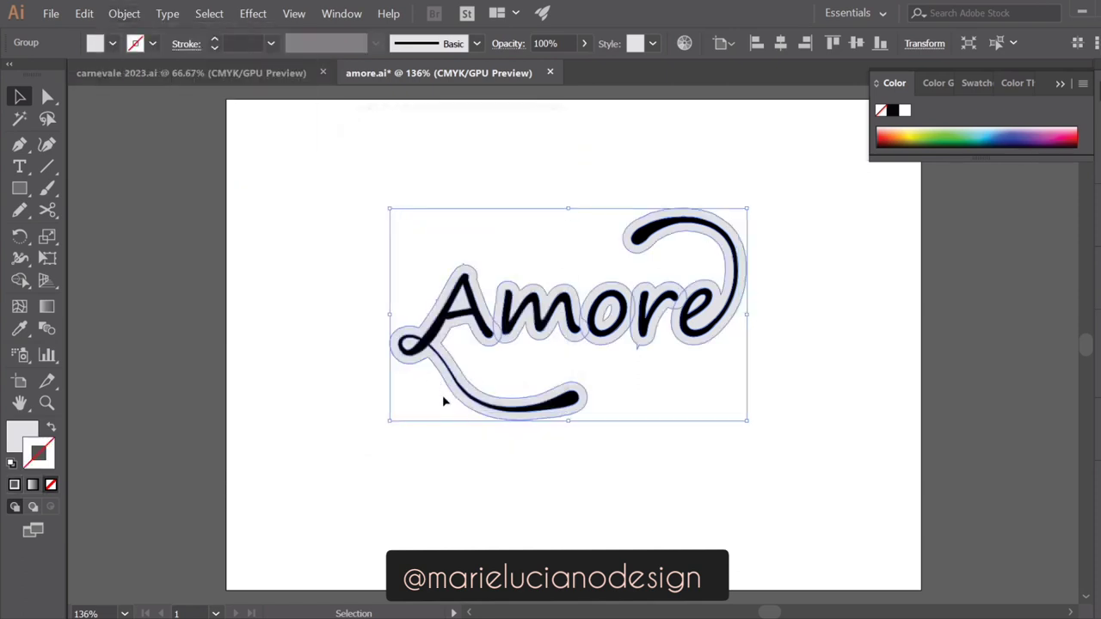
key(ctrl+shift+F9)
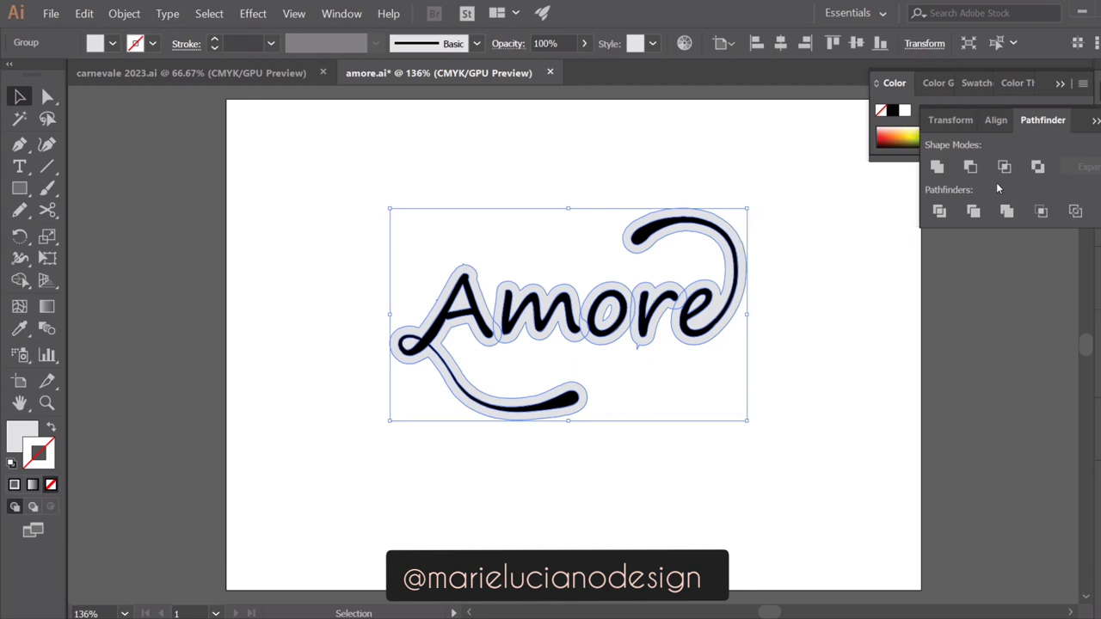
click(940, 169)
click(786, 256)
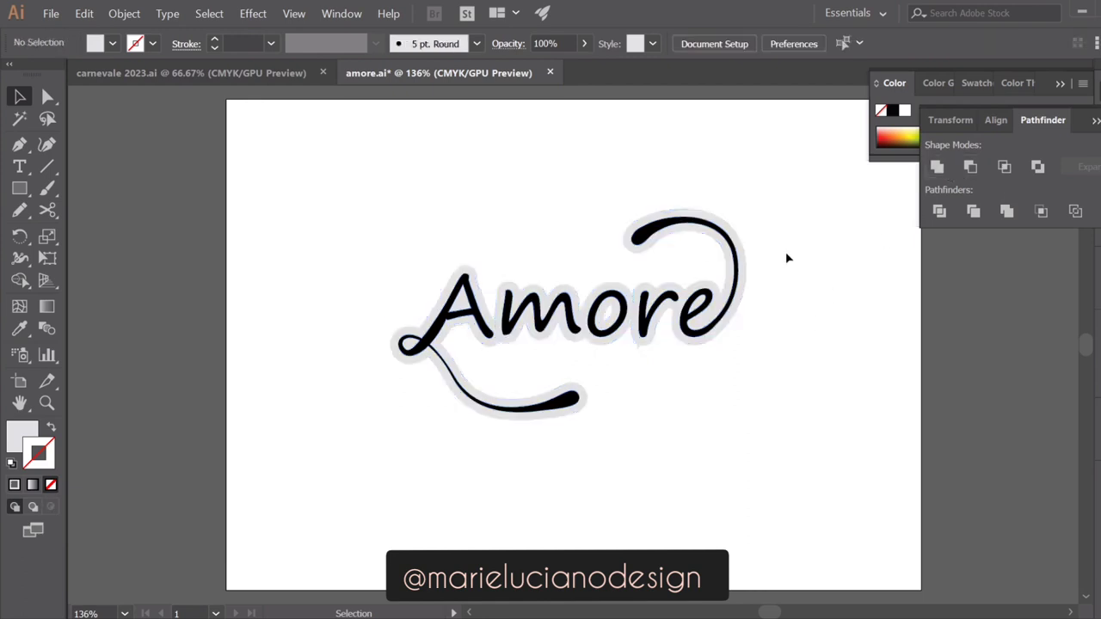
Delete the small hole inside the o from the grey backdrop with the Direct Selection tool
click(616, 311)
key(a)
click(610, 310)
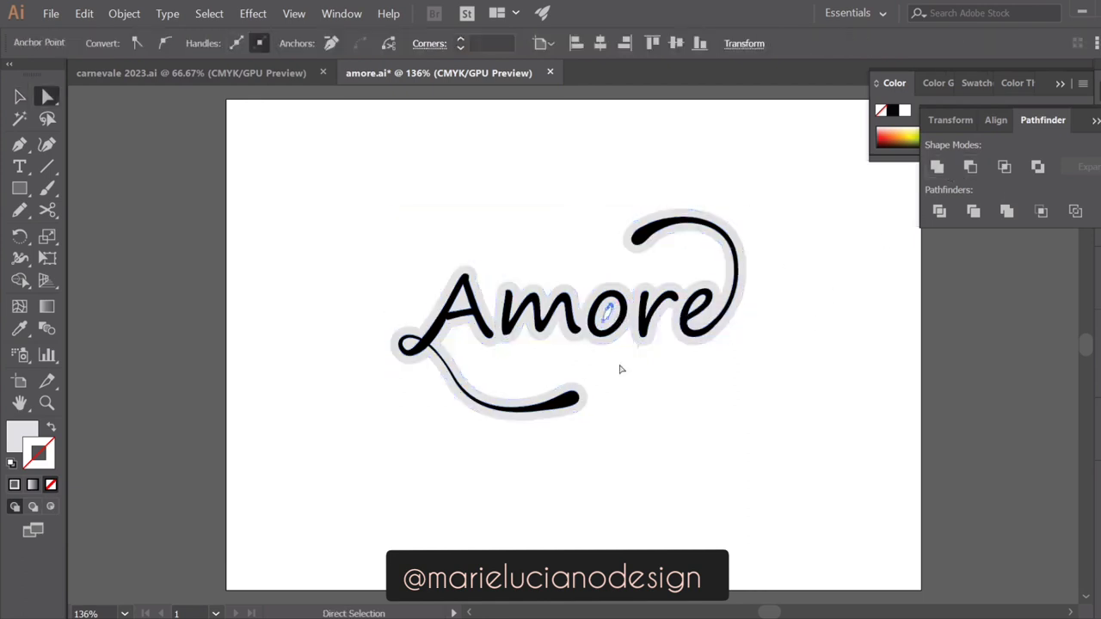
click(621, 369)
click(24, 97)
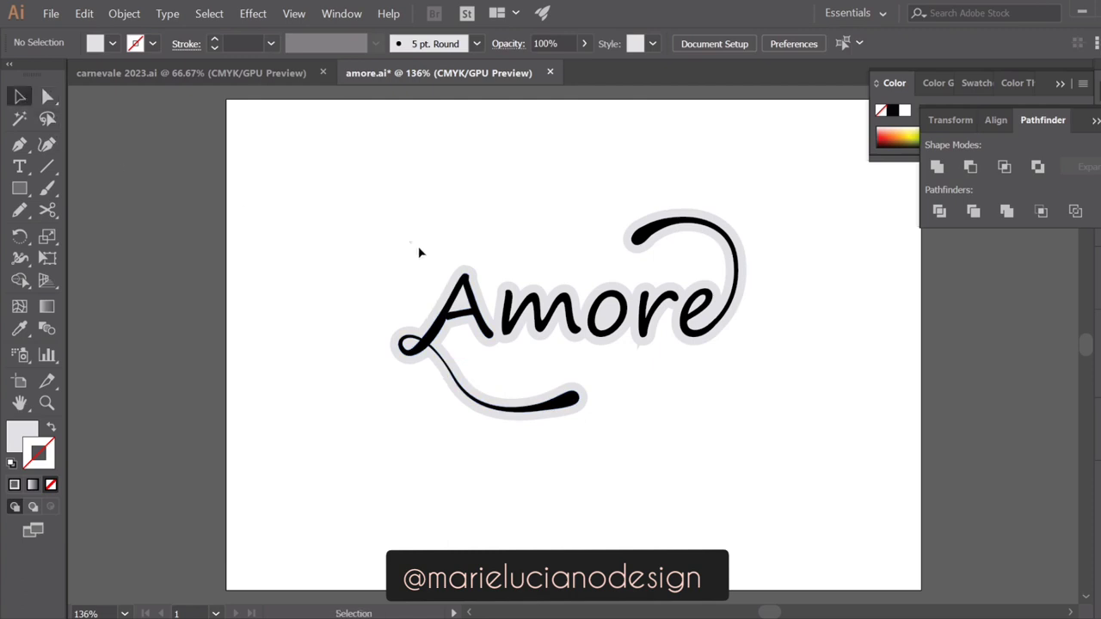
Group the black lettering with its grey backdrop, close the open panels and save the file
drag(415, 243, 661, 437)
click(124, 12)
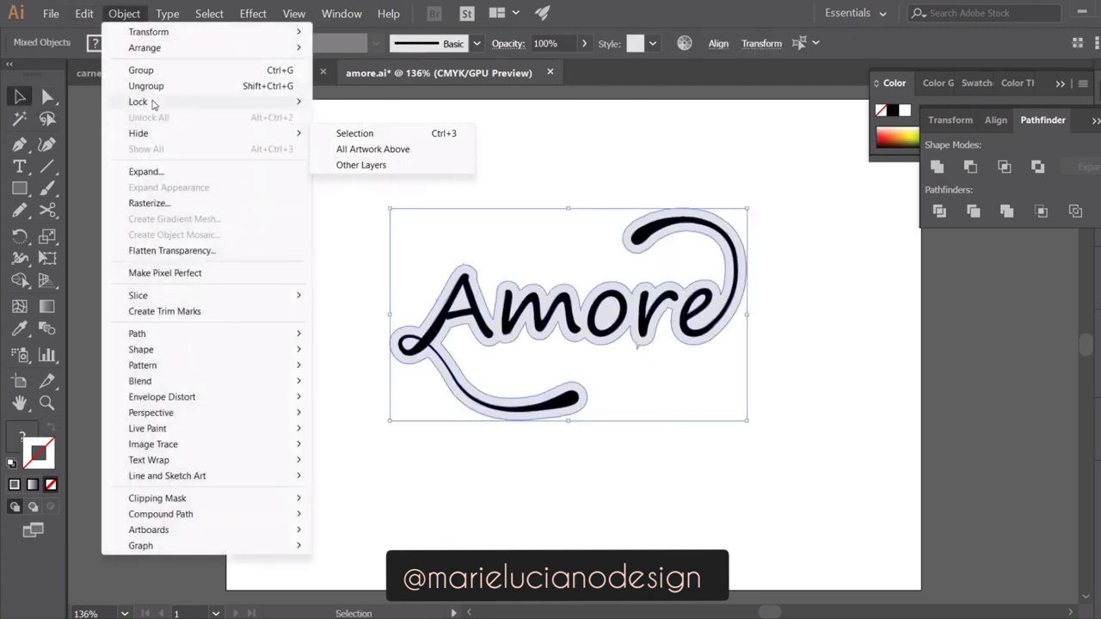
click(144, 70)
click(1091, 121)
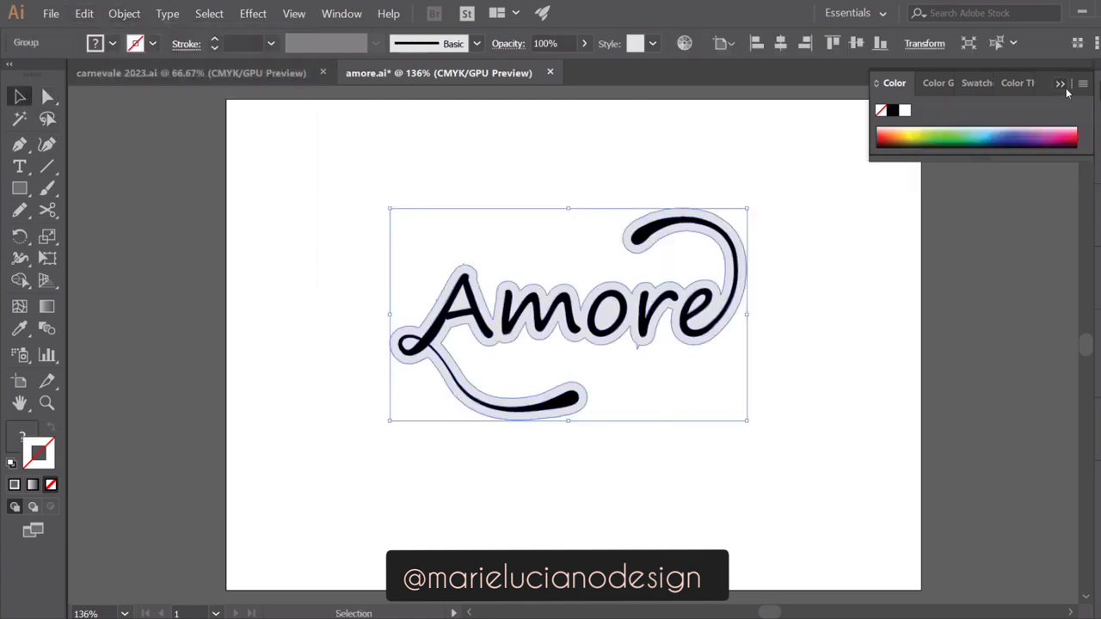
click(815, 296)
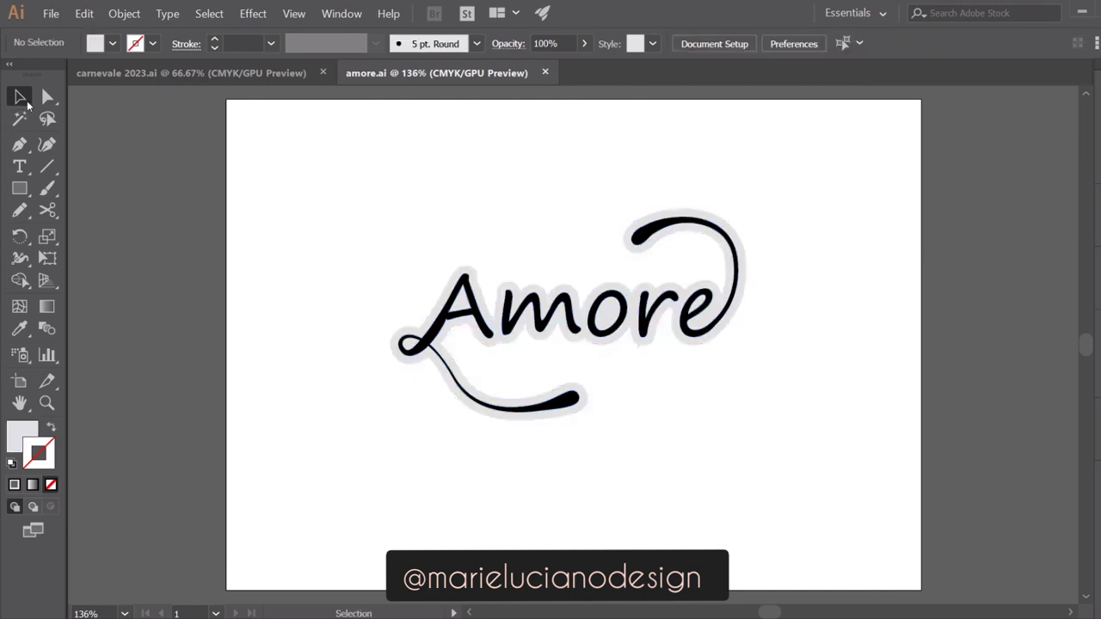
Start a 3D Extrude & Bevel effect on the grouped lettering with the preview turned on
drag(421, 196, 676, 499)
click(133, 17)
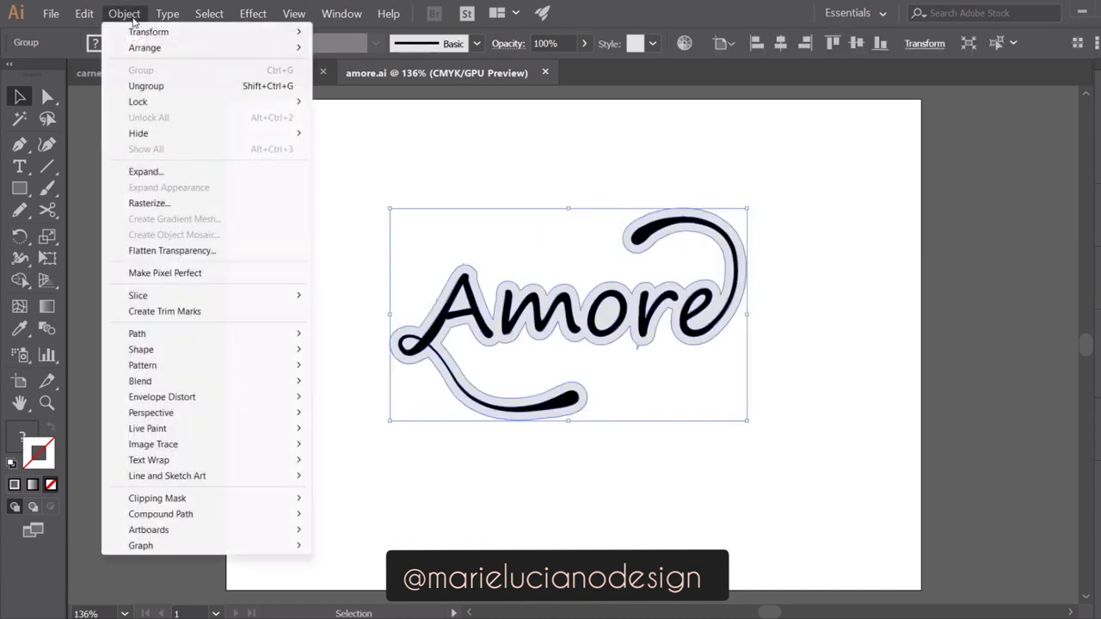
click(135, 17)
click(258, 15)
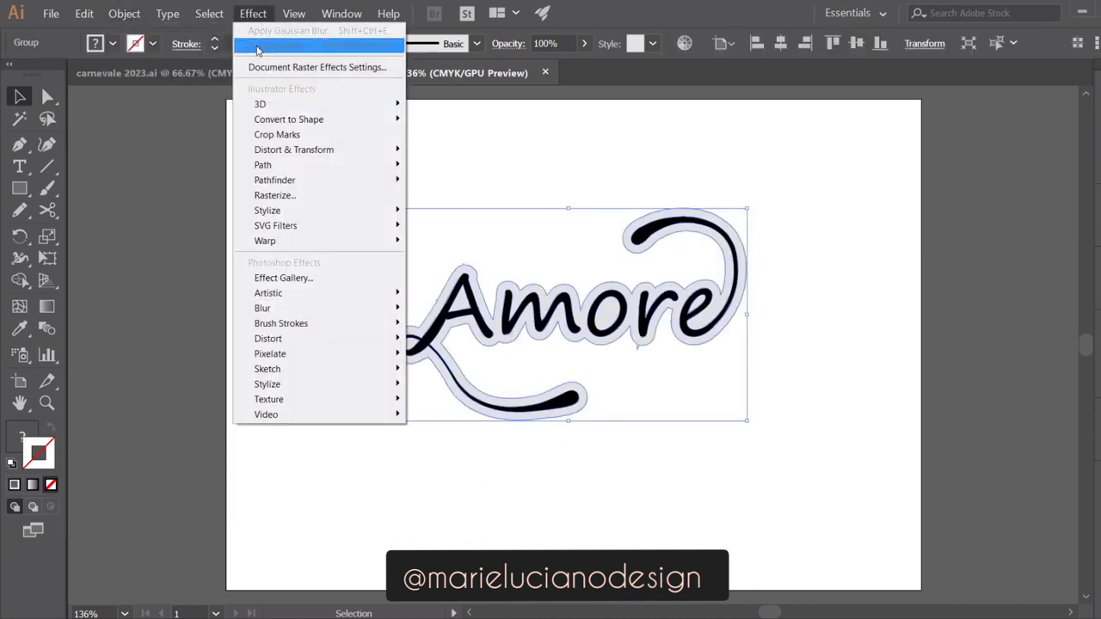
mouse_move(262, 104)
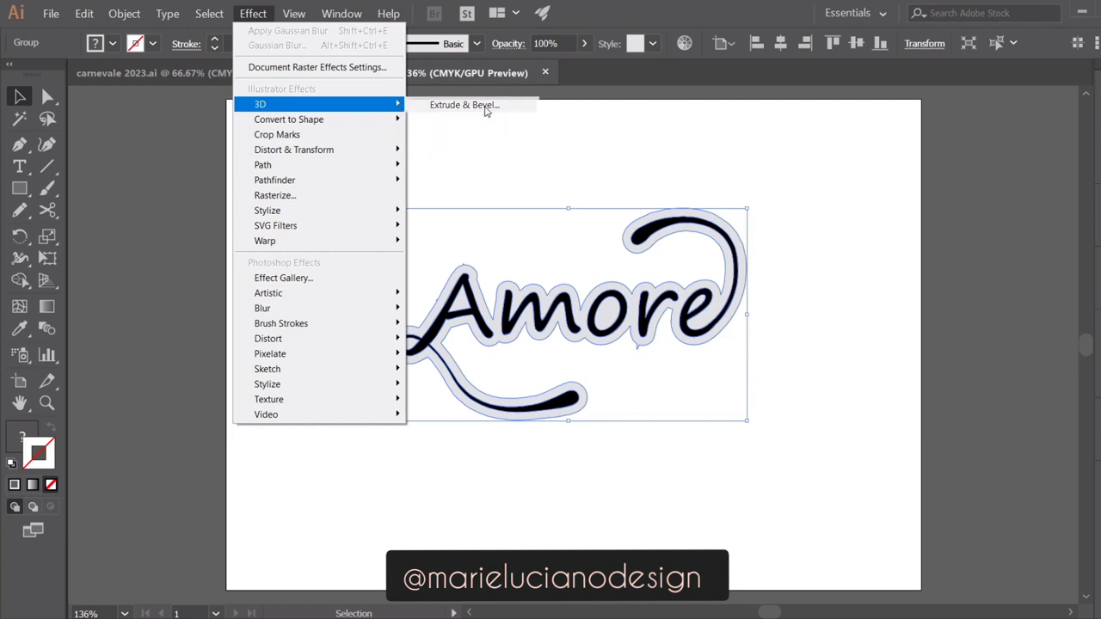
click(486, 110)
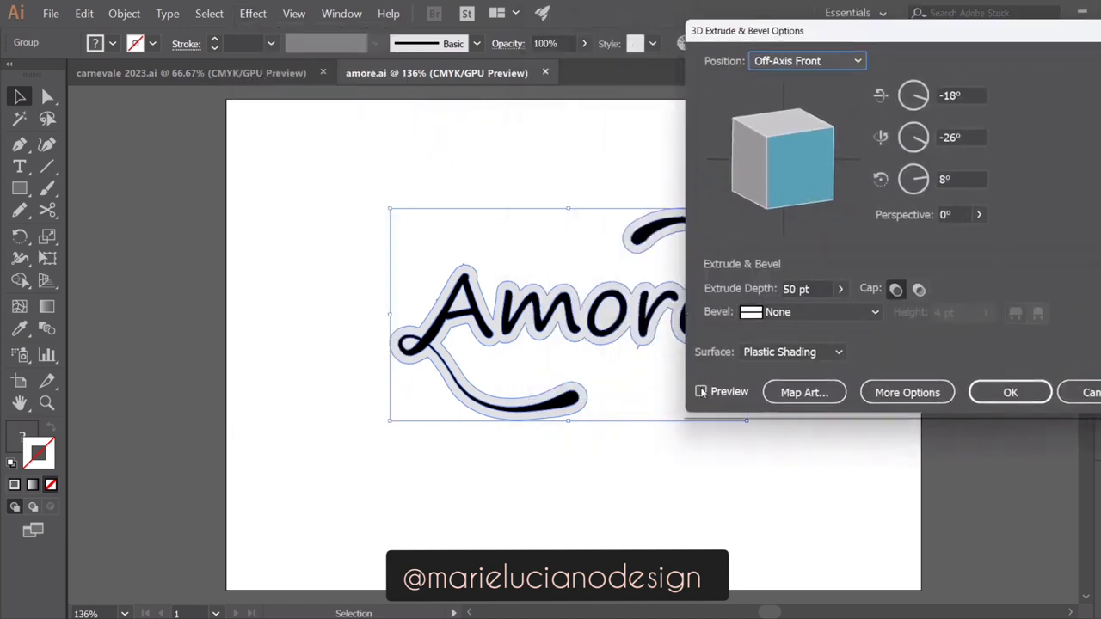
click(702, 393)
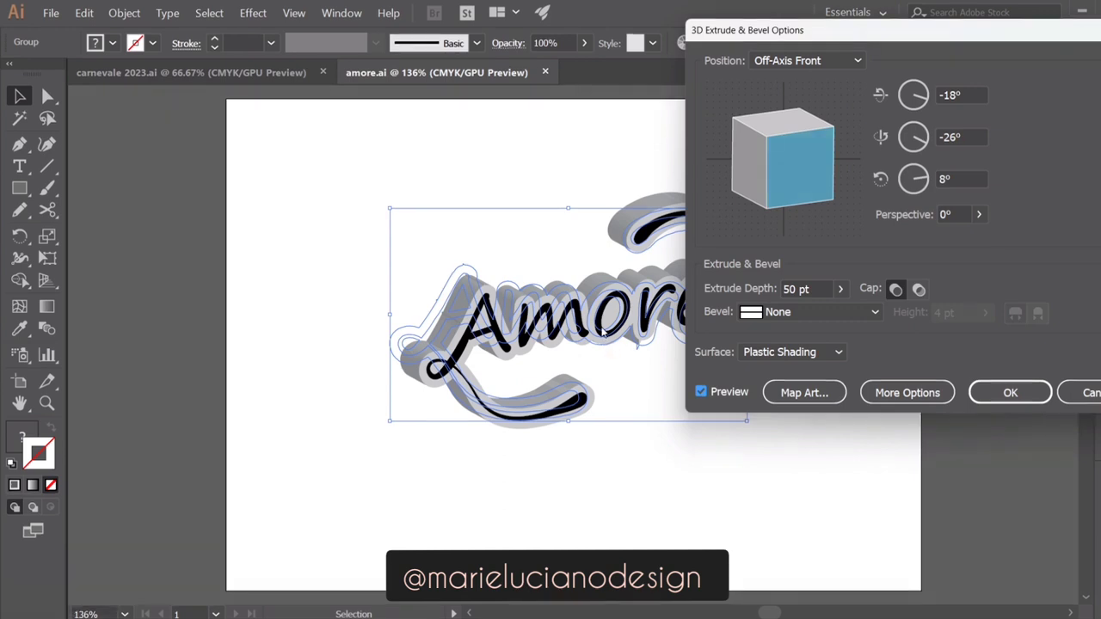
Switch the extrusion to the Front position and rotate it to 29° around the horizontal axis
click(797, 67)
click(784, 110)
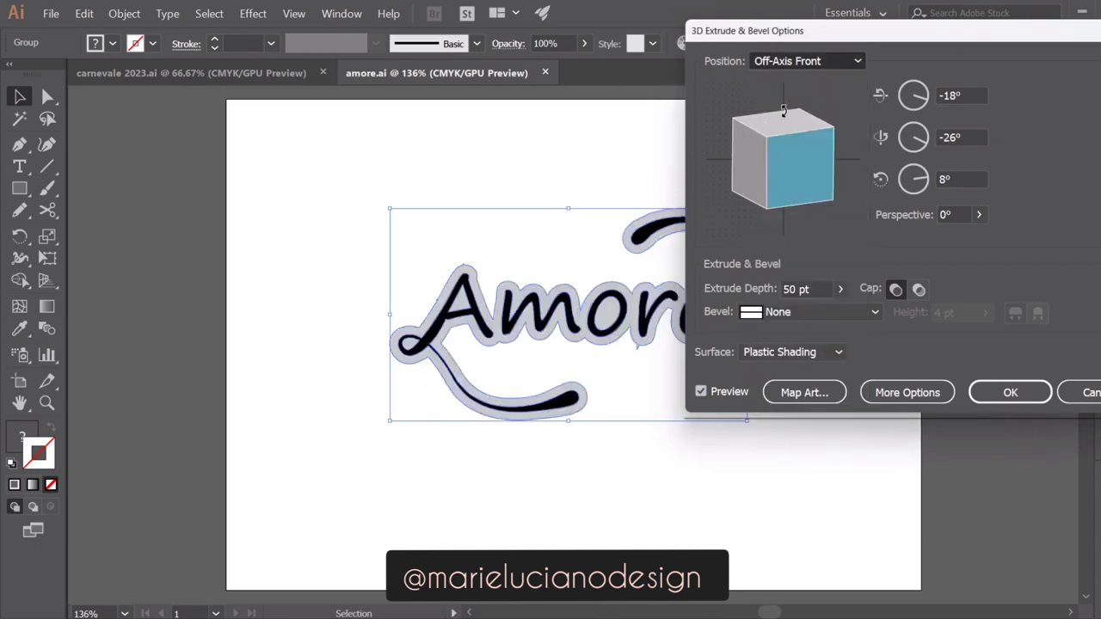
drag(784, 121, 770, 181)
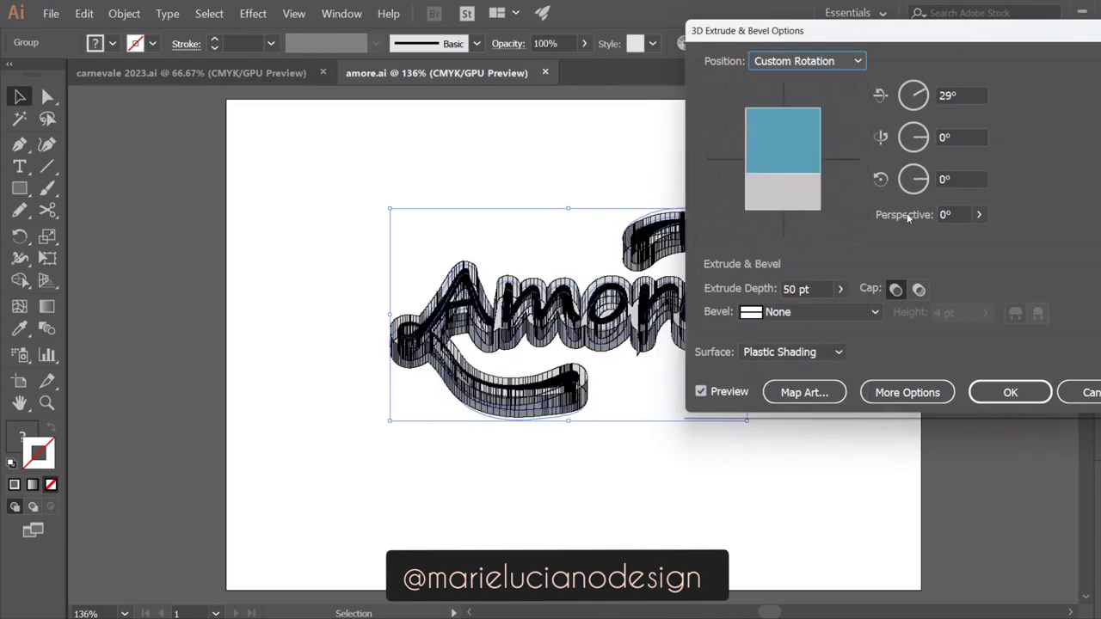
Set the perspective of the lettering's 3D extrusion to 30°
click(957, 215)
text(30)
key(Tab)
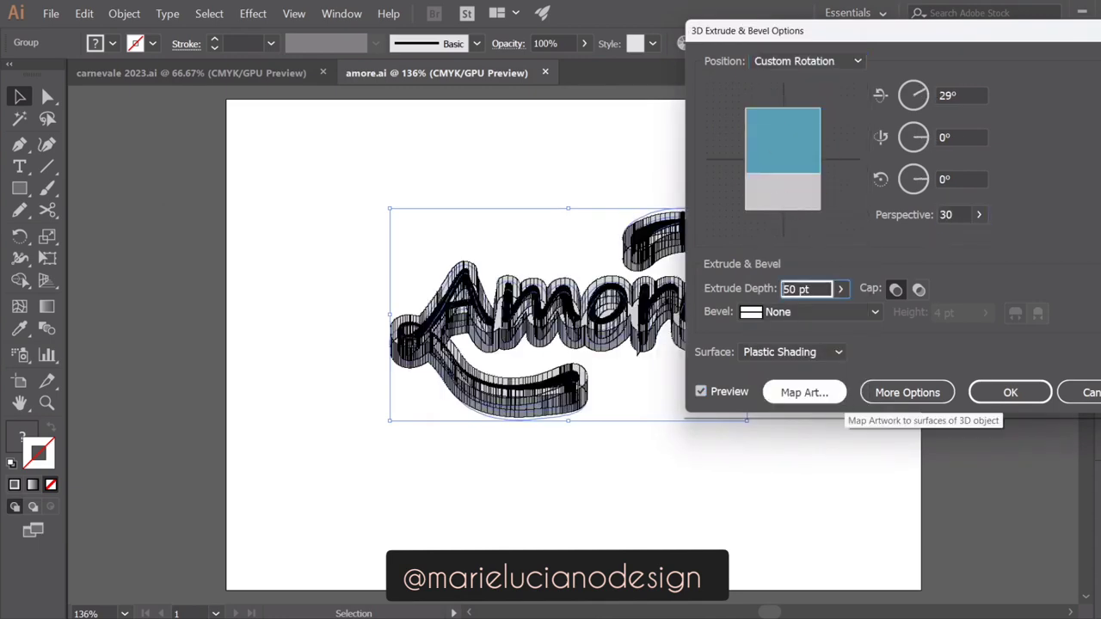
Try the Classic and Rounded bevels on the extrusion and return the bevel to None
click(795, 315)
click(808, 361)
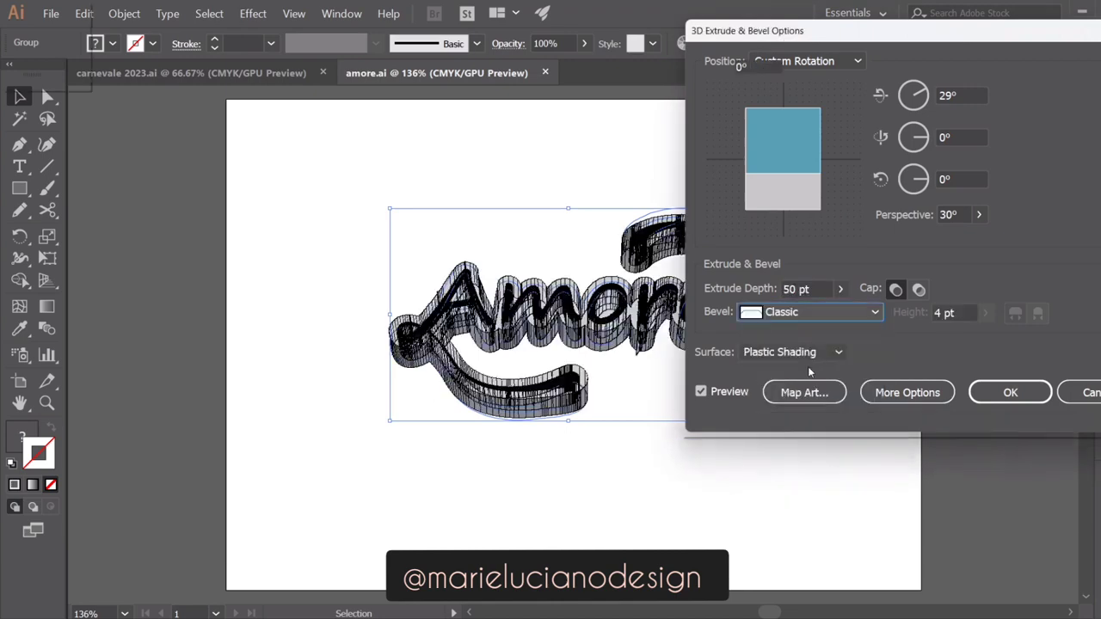
click(800, 312)
click(809, 516)
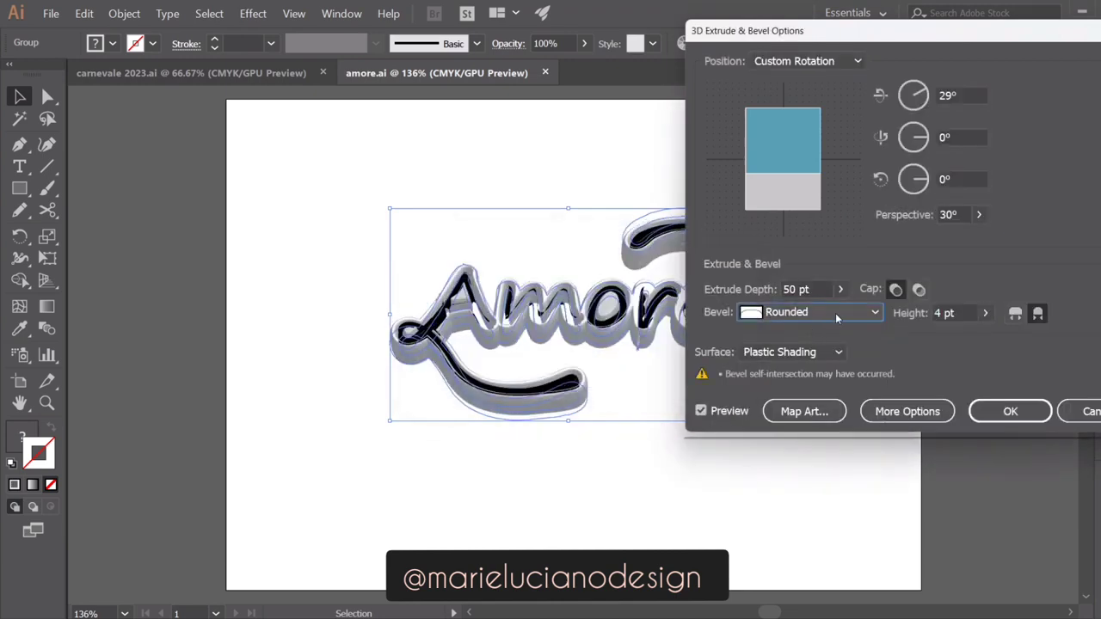
click(827, 313)
click(800, 410)
Rotate the extruded lettering freely to about 36° horizontally, 9° vertically and -8° around the depth axis
drag(760, 167, 762, 160)
drag(762, 205, 760, 205)
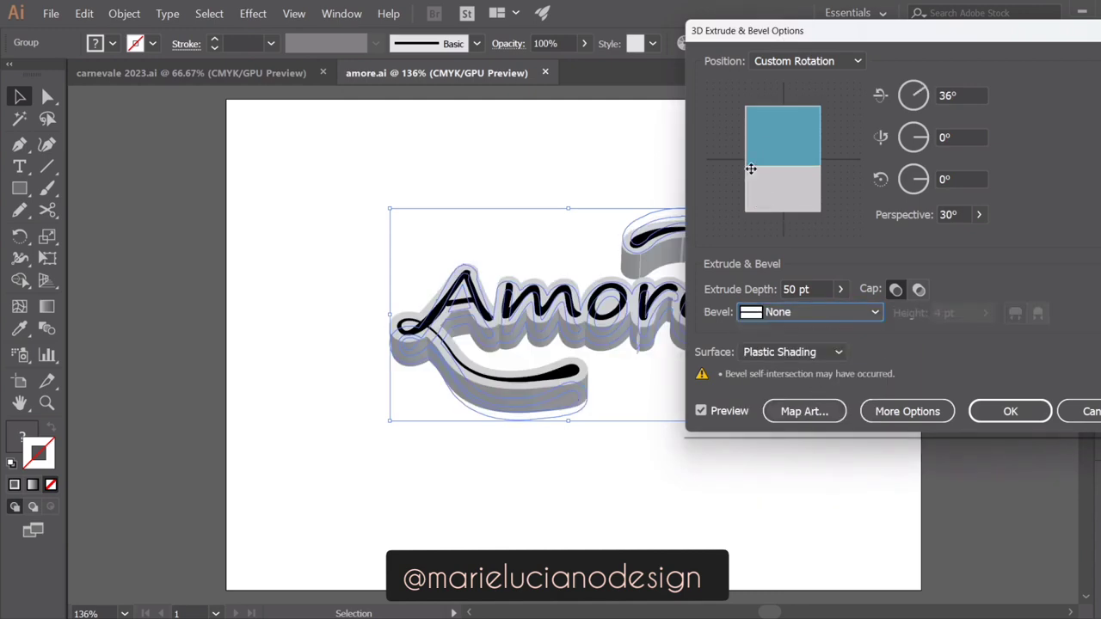
drag(743, 127, 748, 102)
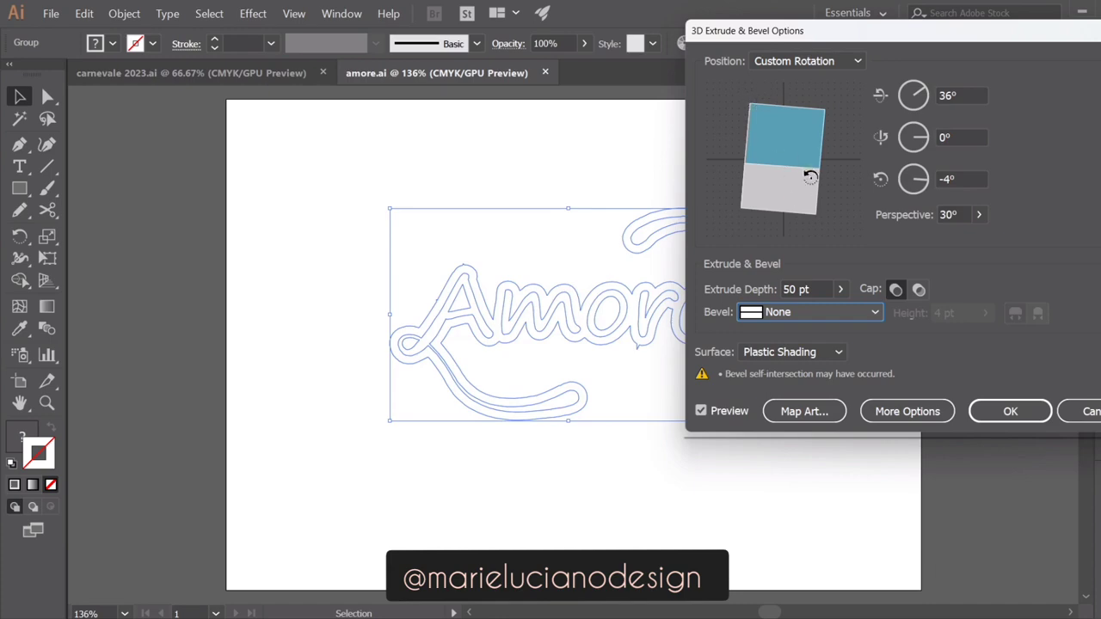
drag(821, 151, 823, 153)
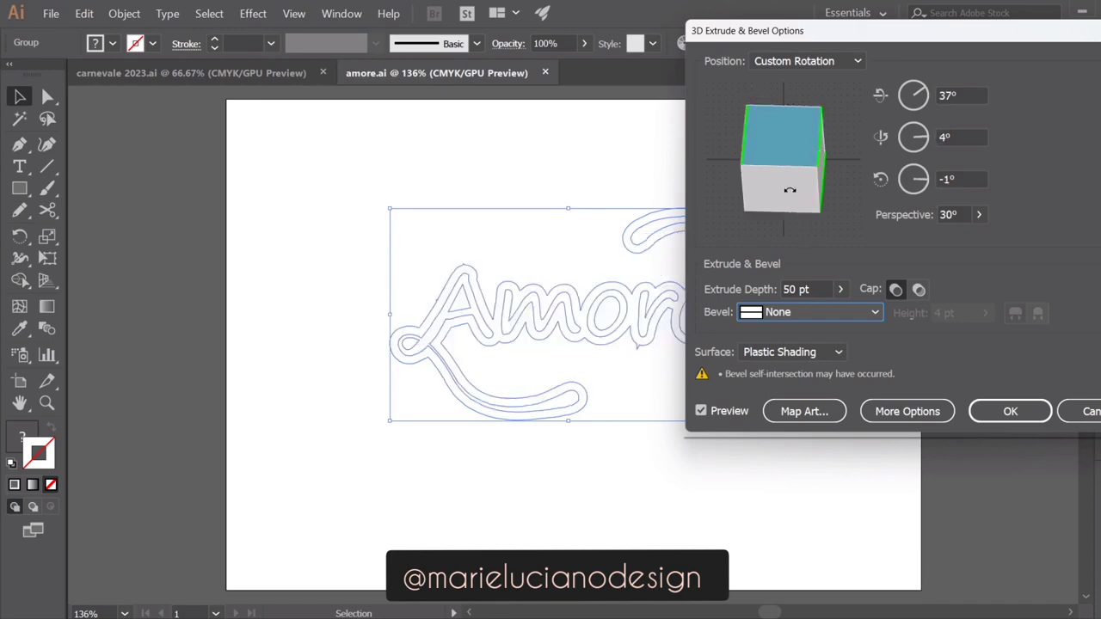
mouse_move(789, 190)
mouse_down()
mouse_move(785, 177)
mouse_move(736, 185)
mouse_up()
drag(746, 226, 746, 226)
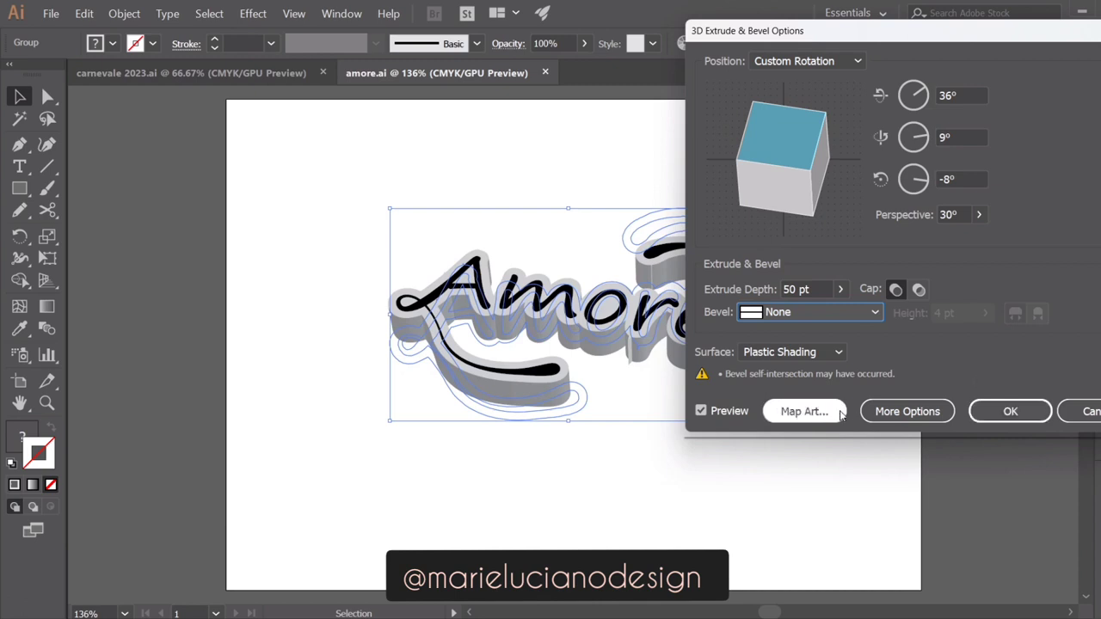
Expand the effect's surface options and set a custom dark violet shading color, #0f042b
click(907, 412)
click(916, 521)
click(915, 580)
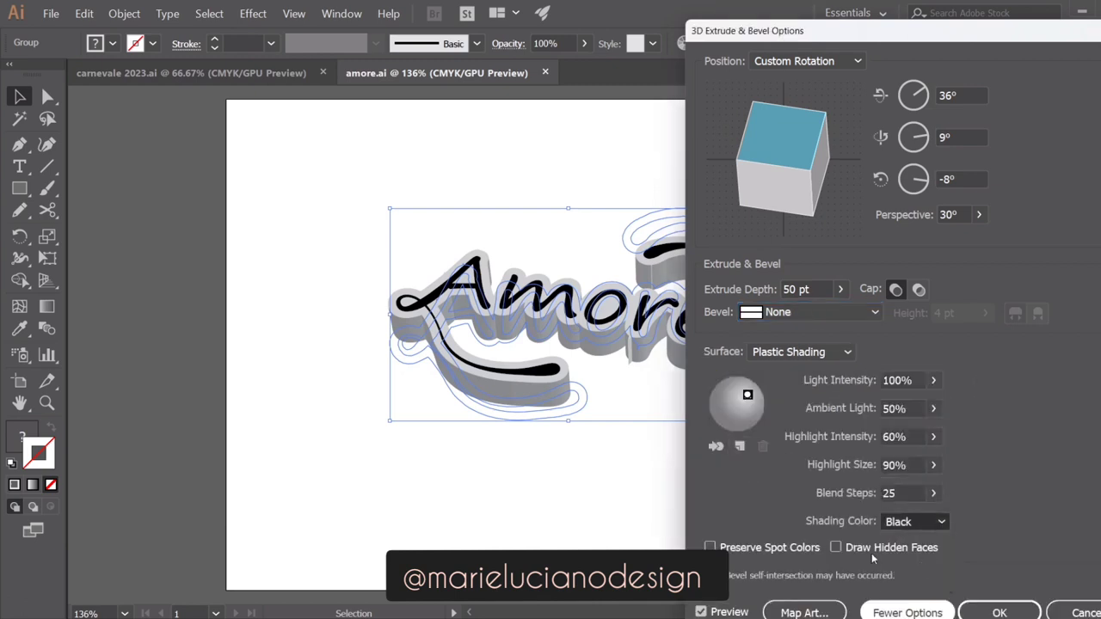
click(970, 522)
drag(342, 209, 342, 177)
mouse_move(281, 282)
mouse_down()
mouse_move(274, 268)
mouse_move(273, 278)
mouse_up()
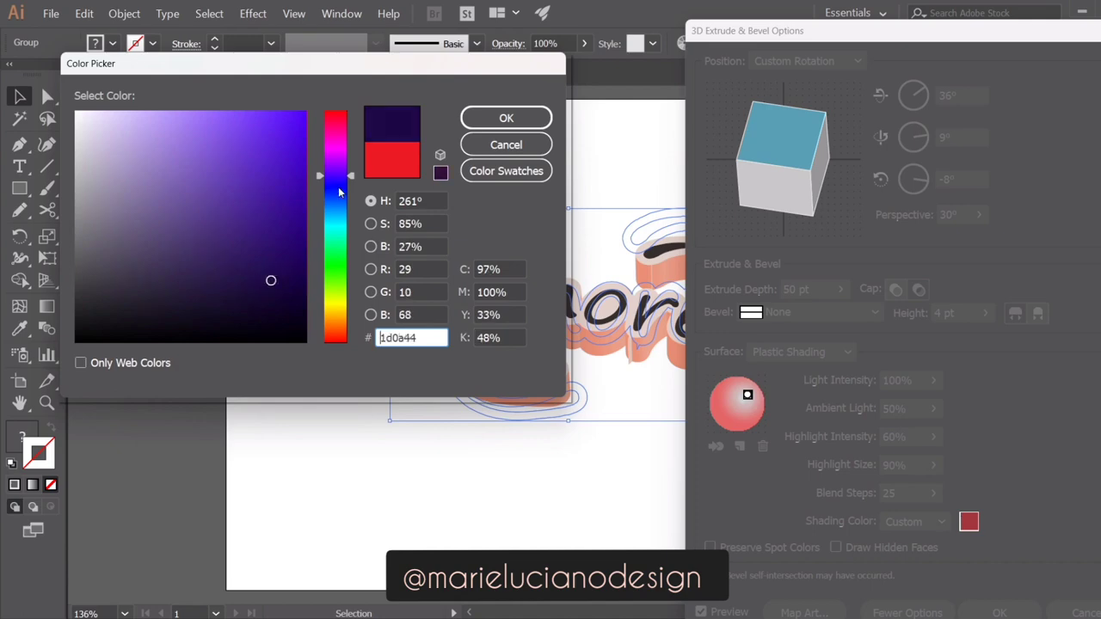
click(506, 118)
click(970, 521)
click(283, 303)
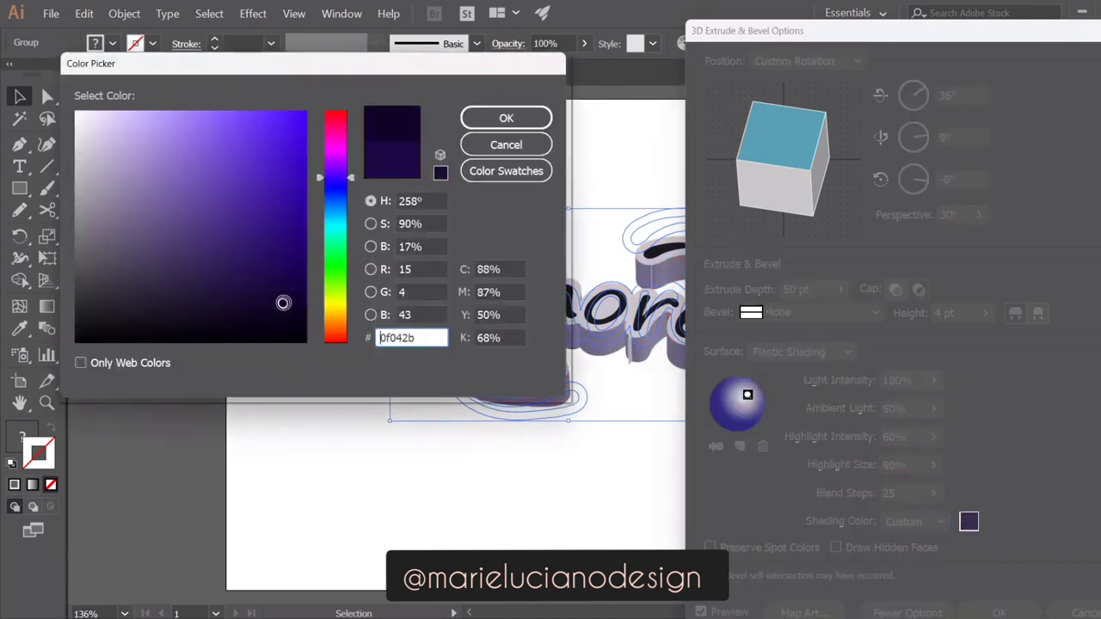
click(506, 118)
Add a second light at the left edge of the shading sphere, lower its intensity and apply the 3D effect
click(740, 446)
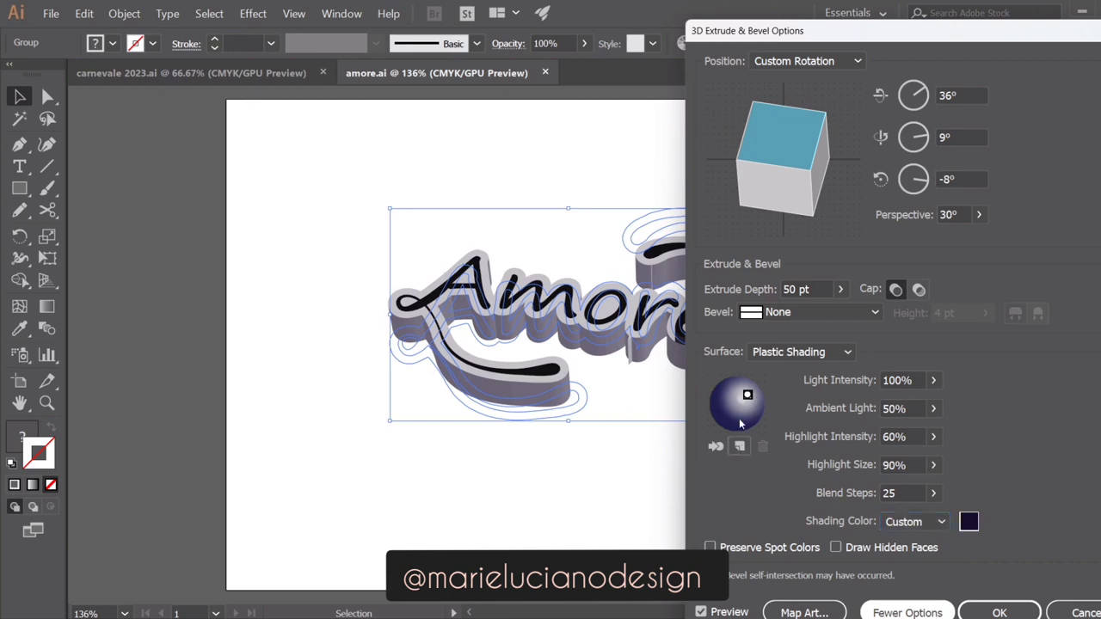
mouse_move(737, 411)
mouse_down()
mouse_move(715, 394)
mouse_move(713, 408)
mouse_up()
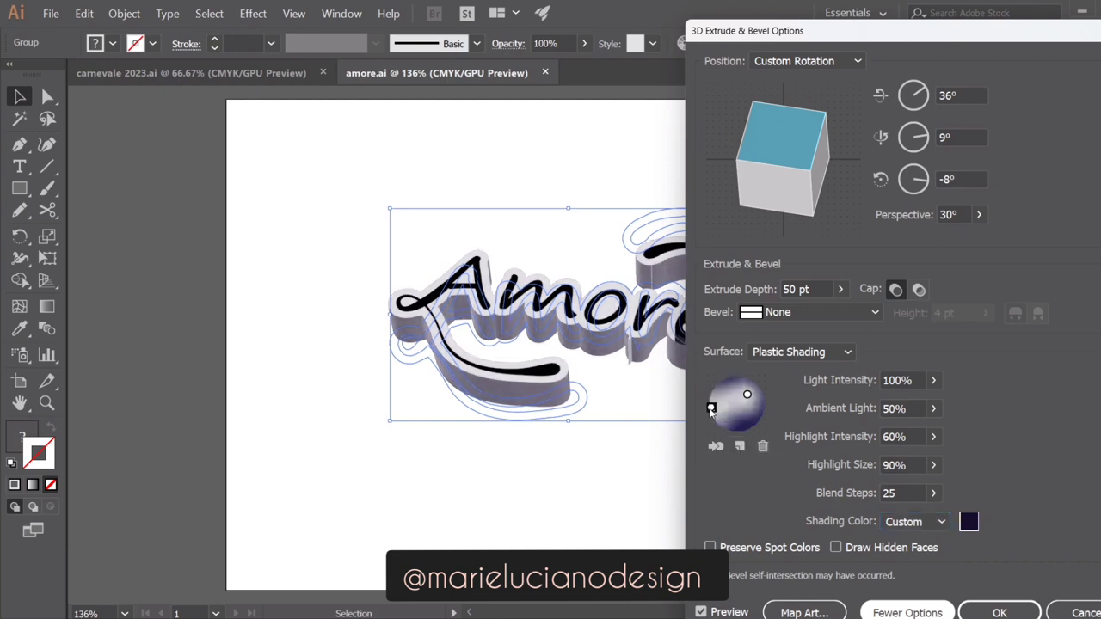
click(933, 380)
drag(936, 402, 897, 405)
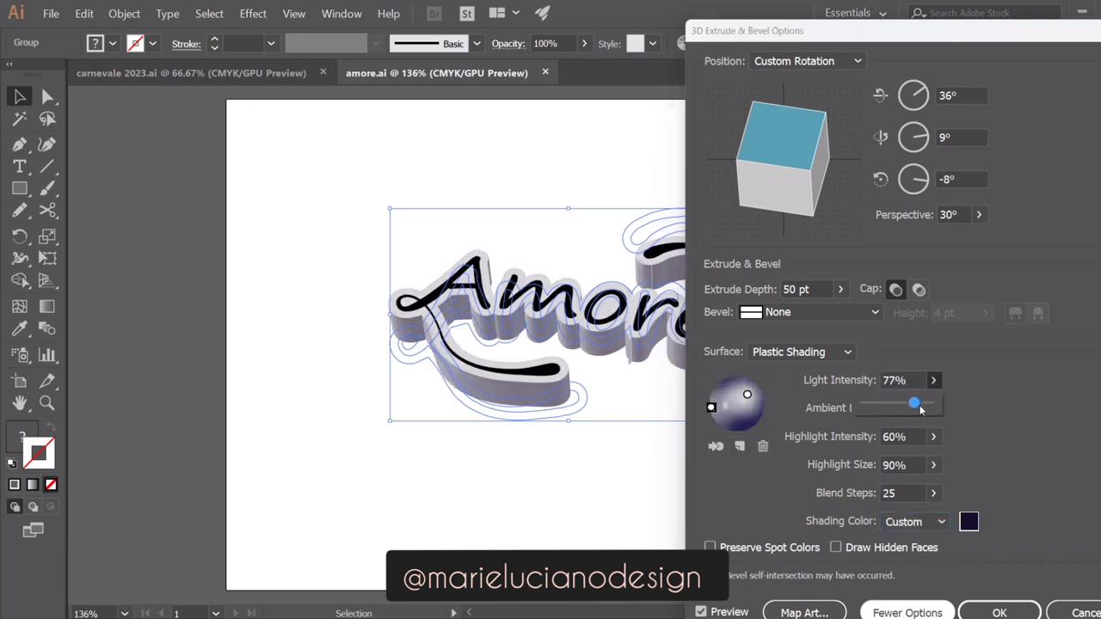
click(998, 613)
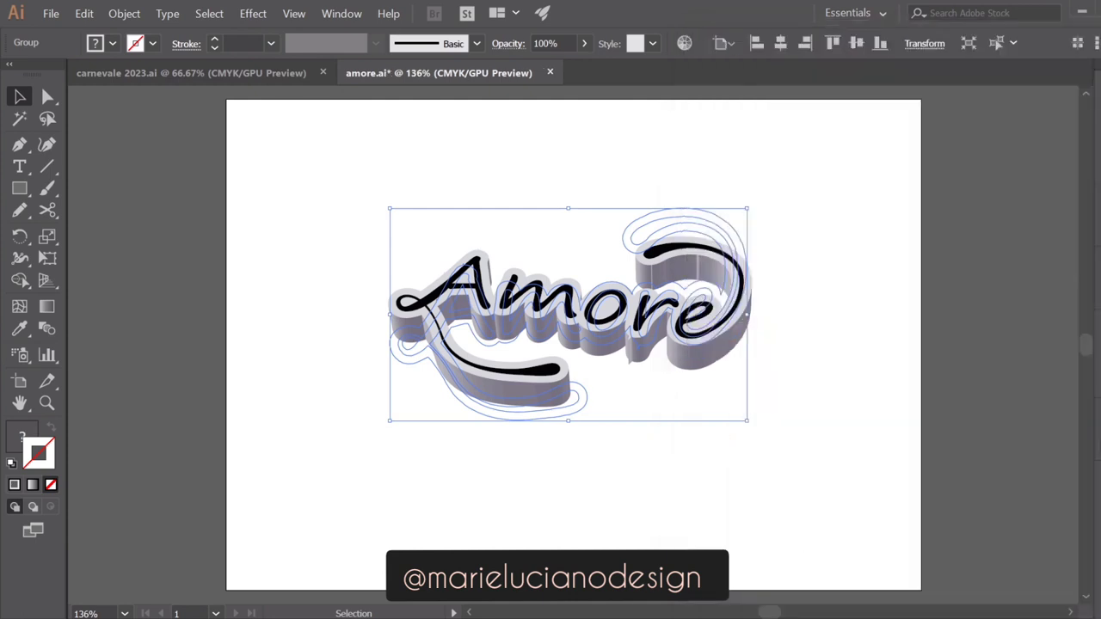
Isolate the lettering group, fill its light grey backdrop with white and leave isolation mode
click(1100, 357)
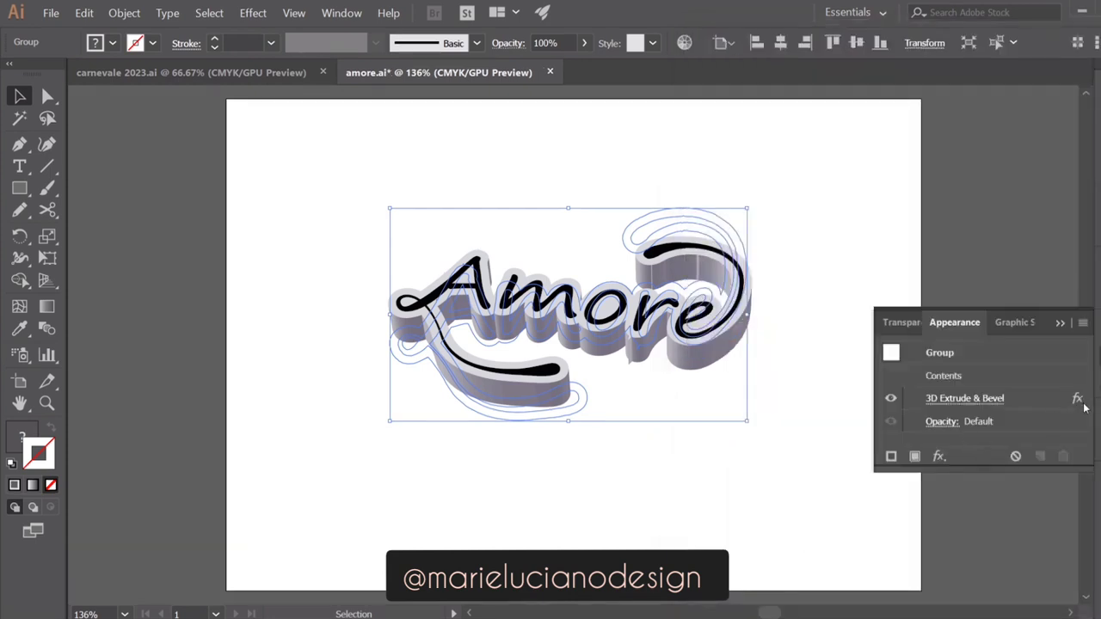
double_click(439, 372)
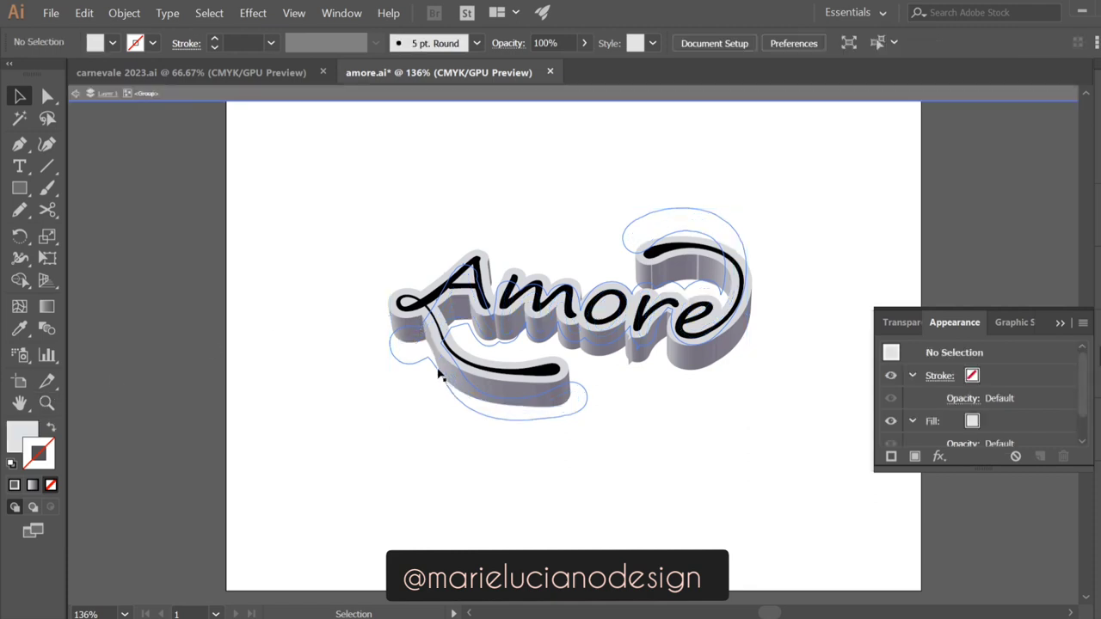
click(441, 375)
scroll(1086, 391, down, 2)
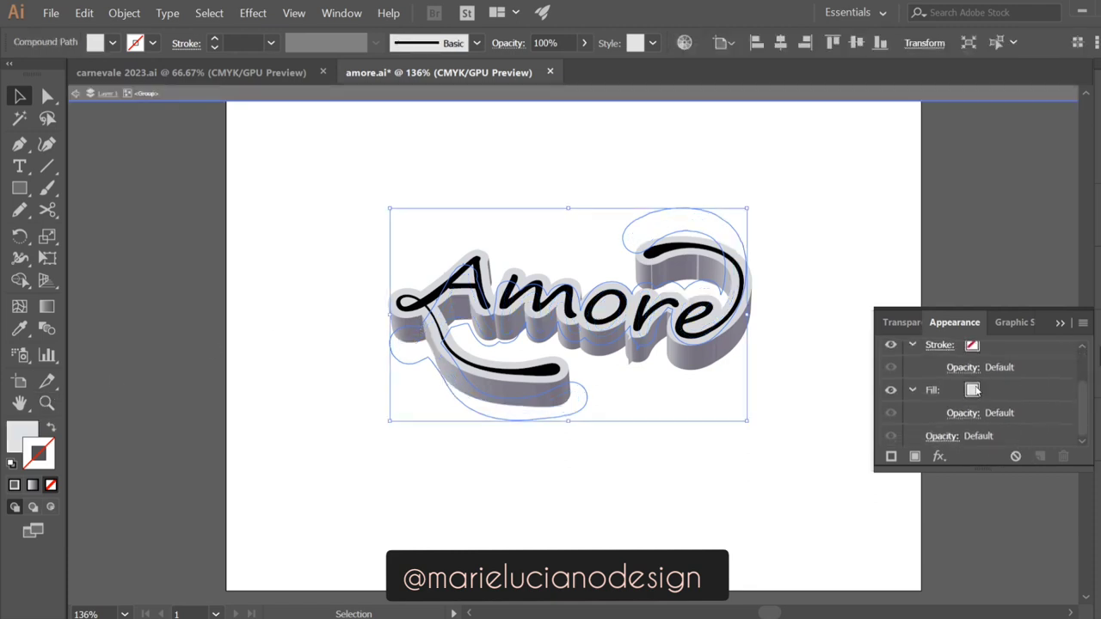
click(970, 390)
click(987, 390)
click(821, 423)
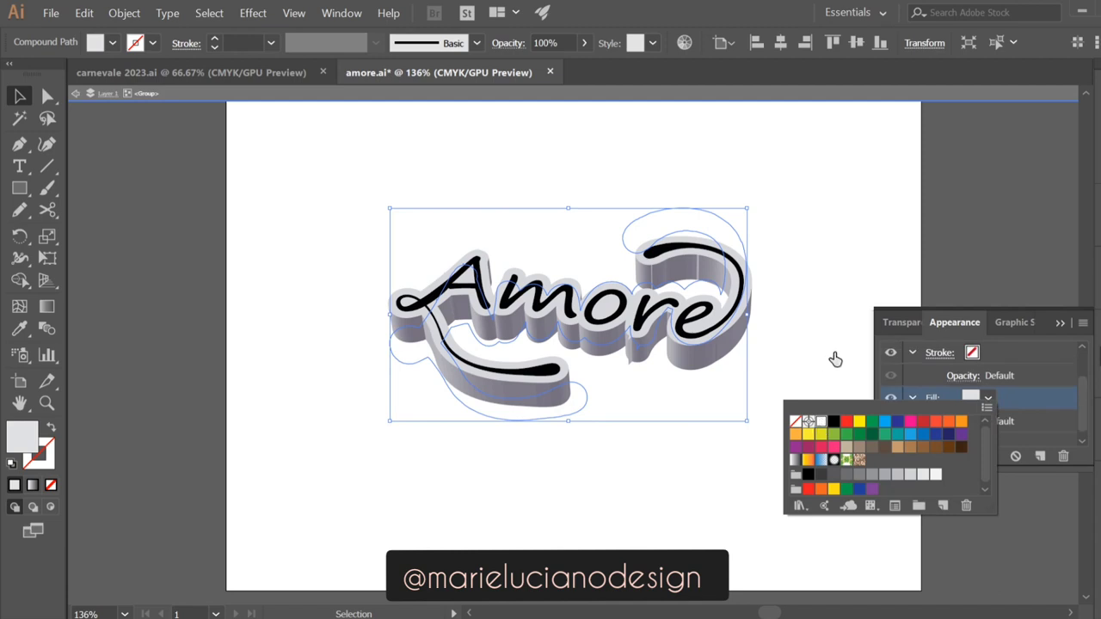
click(835, 355)
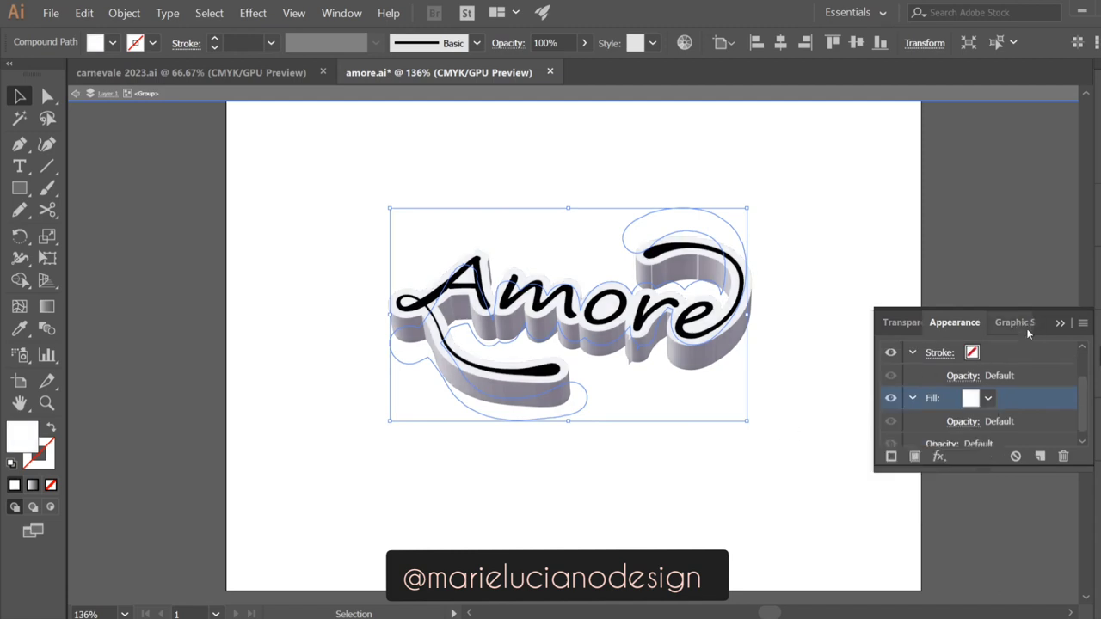
click(1059, 323)
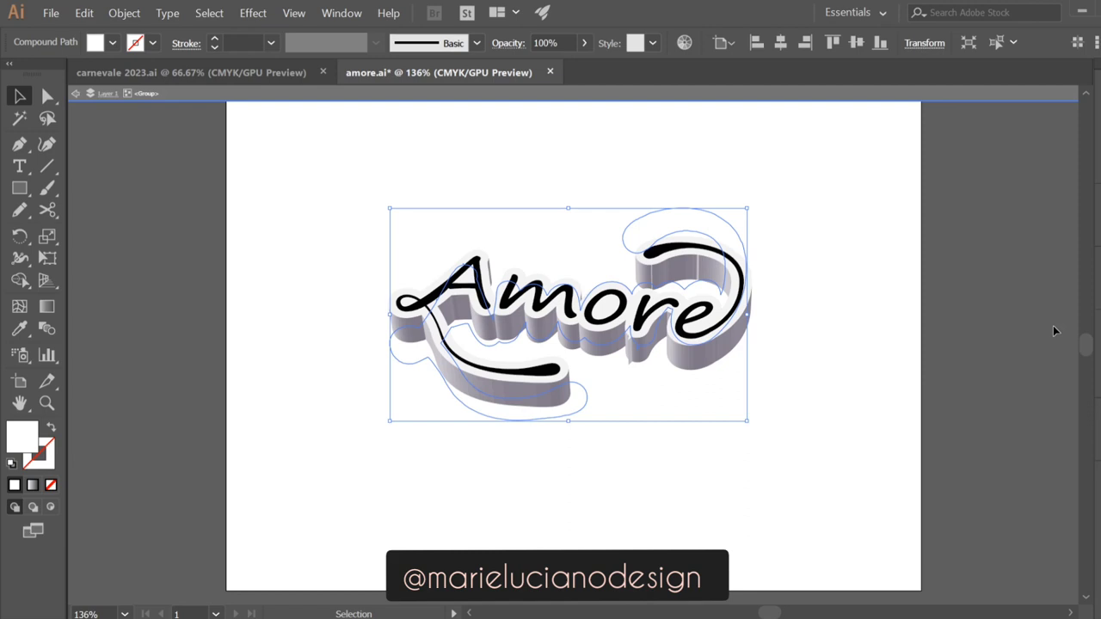
click(832, 411)
Reopen the group's 3D Extrude & Bevel effect, nudge the main light and set the blend steps to 50
click(715, 290)
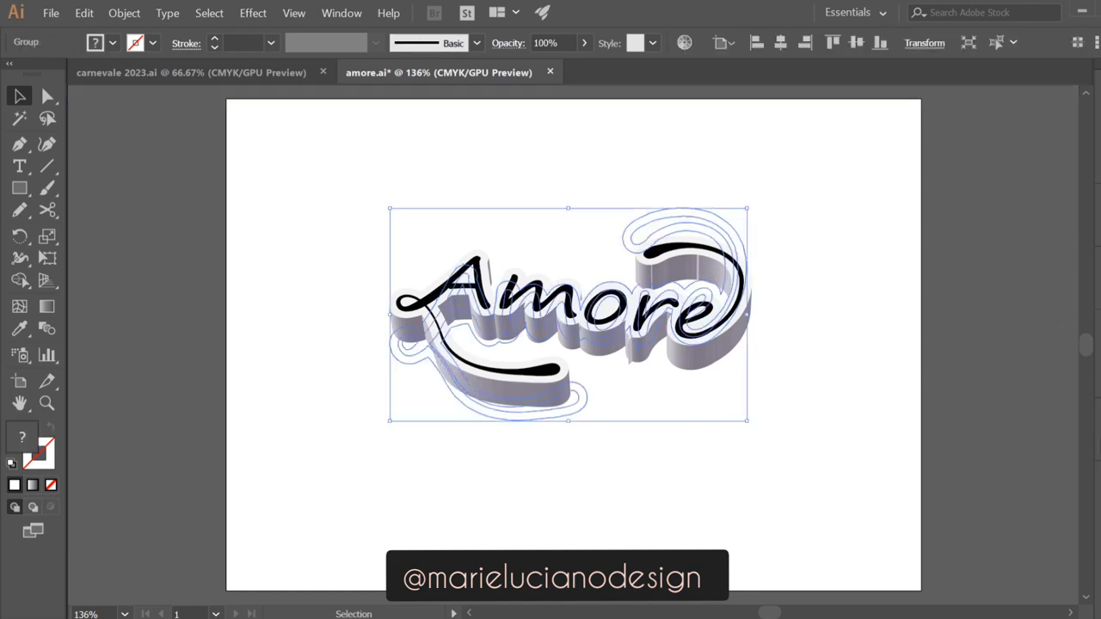
key(shift+F6)
click(981, 398)
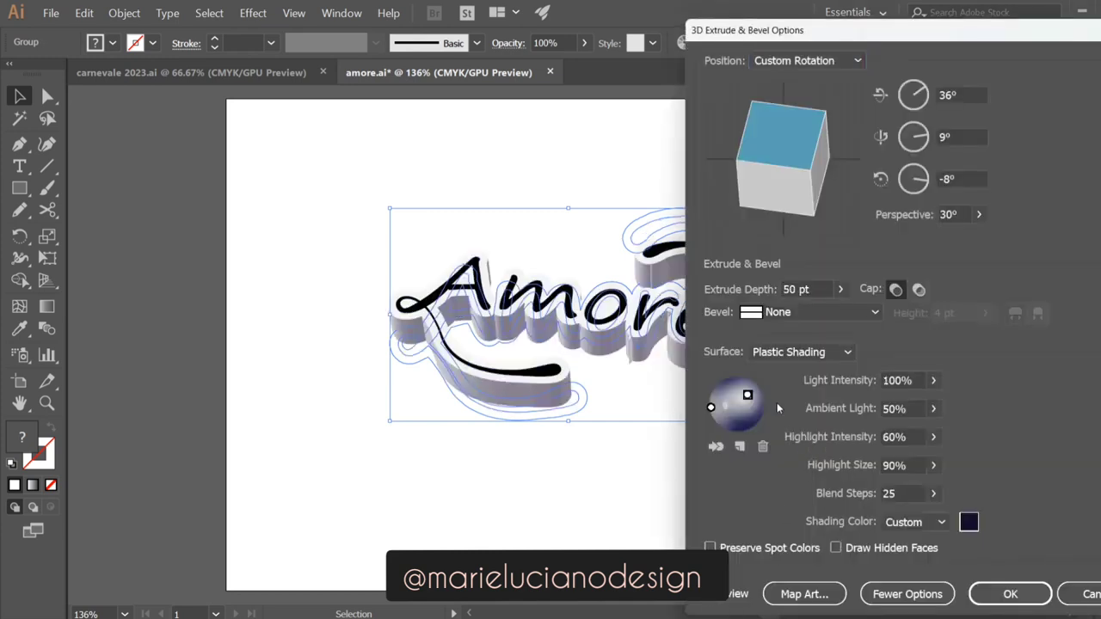
drag(748, 396, 750, 401)
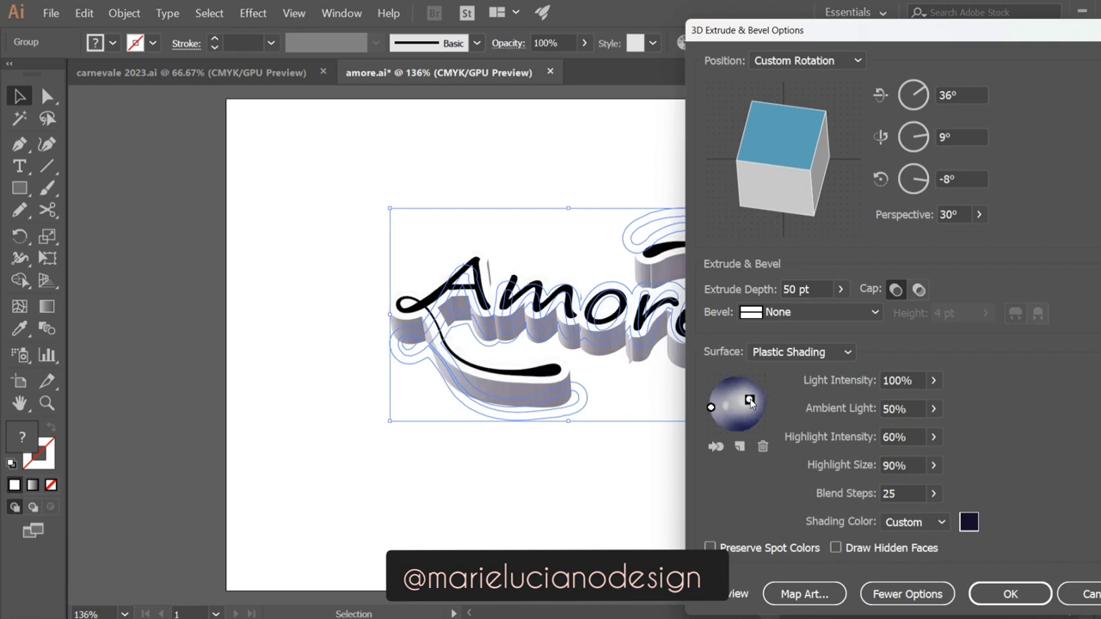
double_click(902, 493)
text(5)
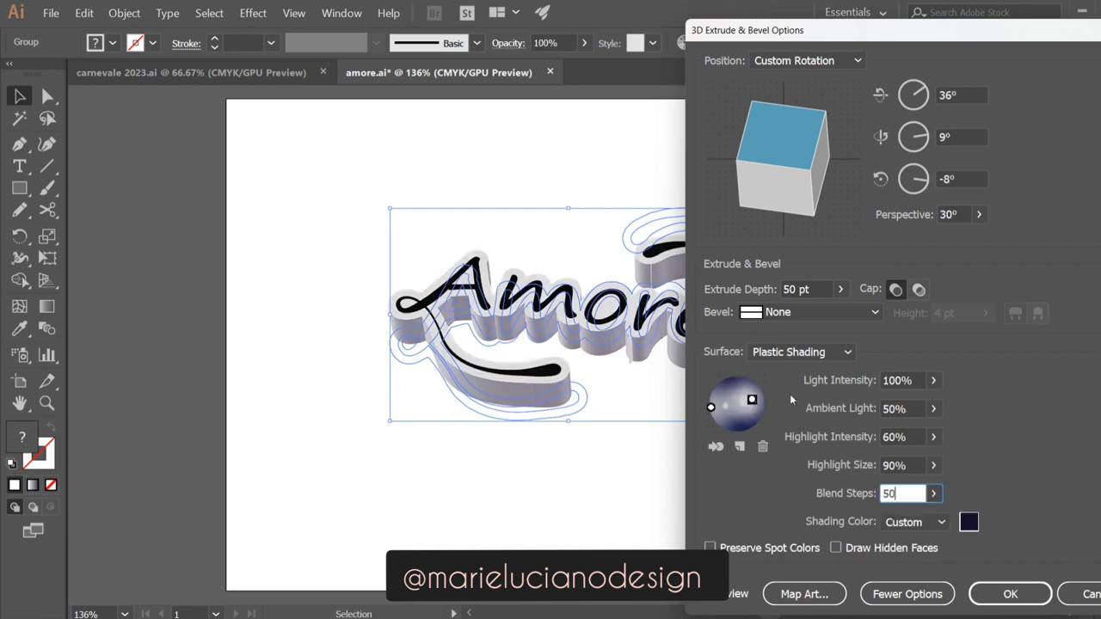
text(0)
Move the main light slightly towards the top of the shading sphere and apply the effect settings
drag(752, 399, 752, 395)
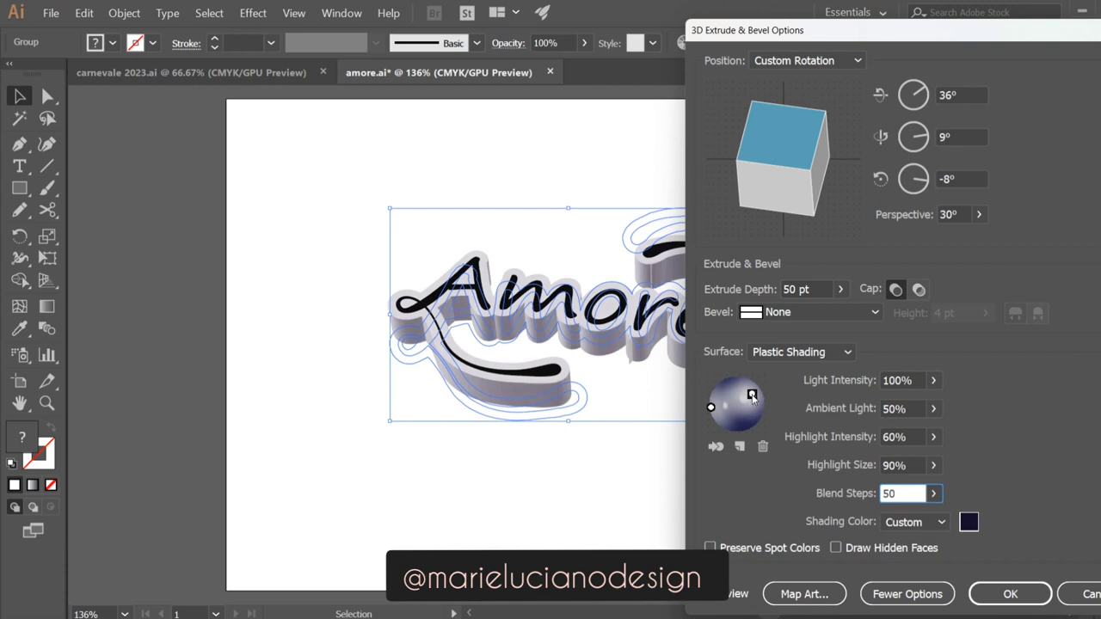
click(912, 465)
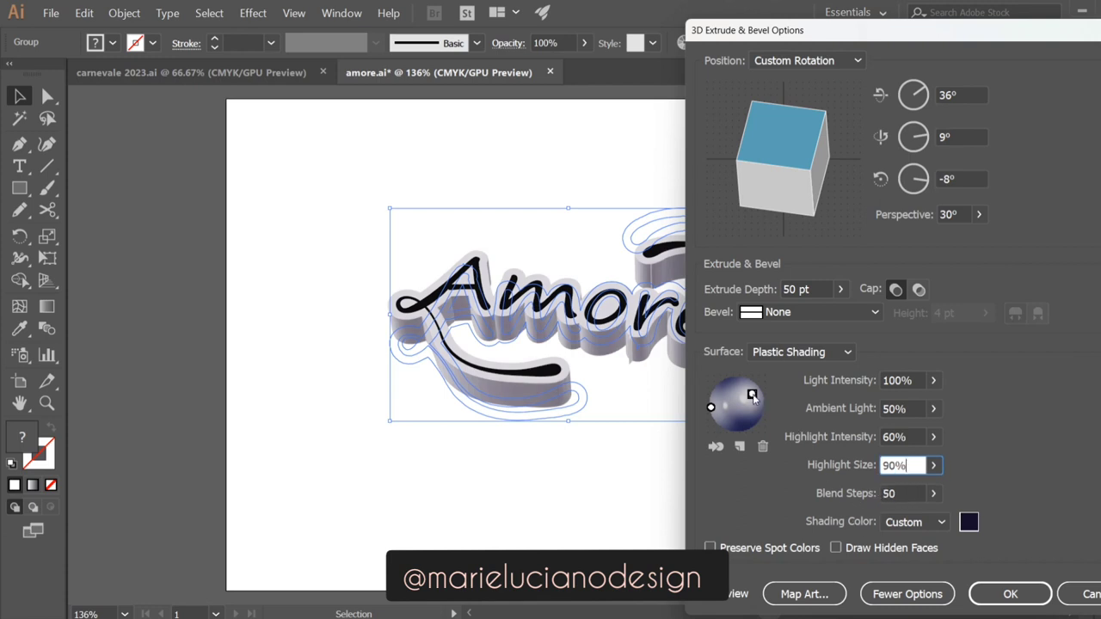
drag(752, 395, 746, 392)
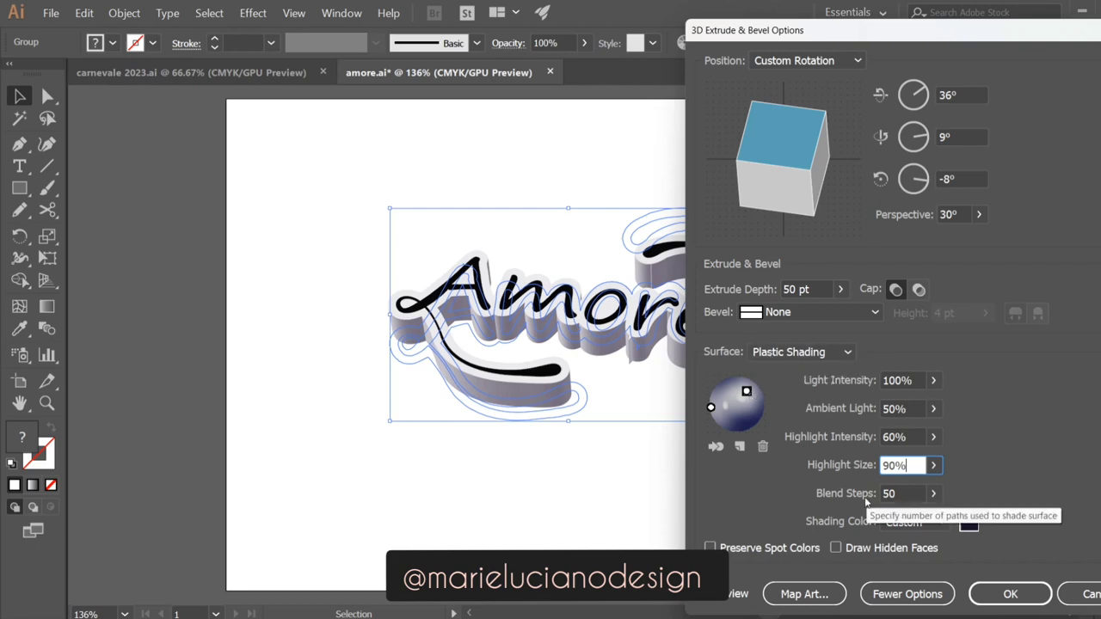
click(992, 596)
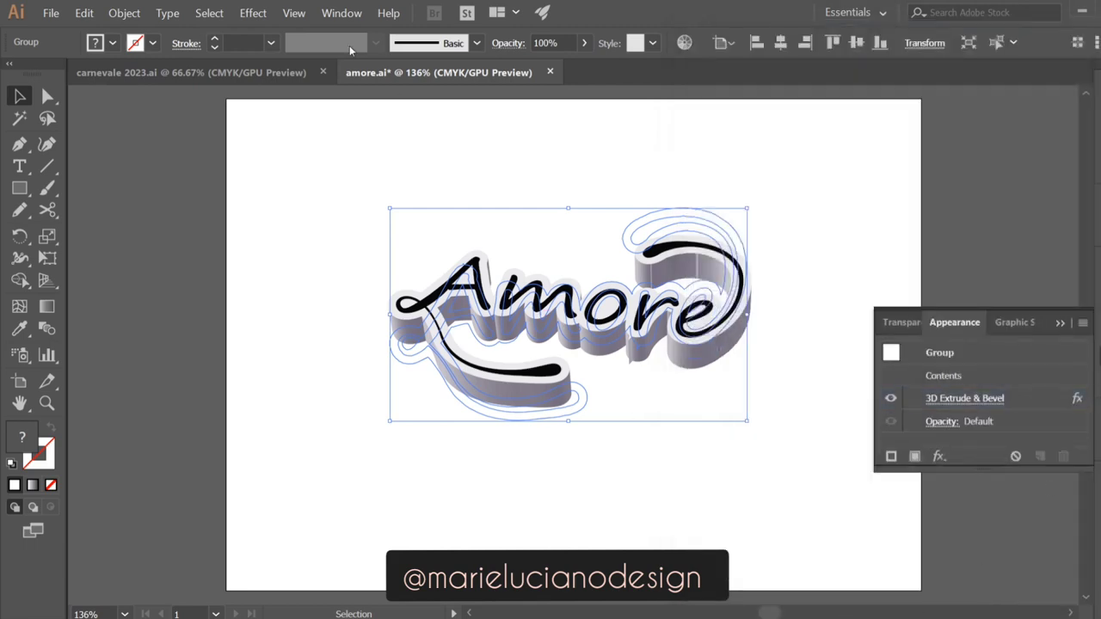
Expand the appearance of the 3D lettering, check the resulting group in isolation mode and select the whole group again
click(136, 15)
click(186, 186)
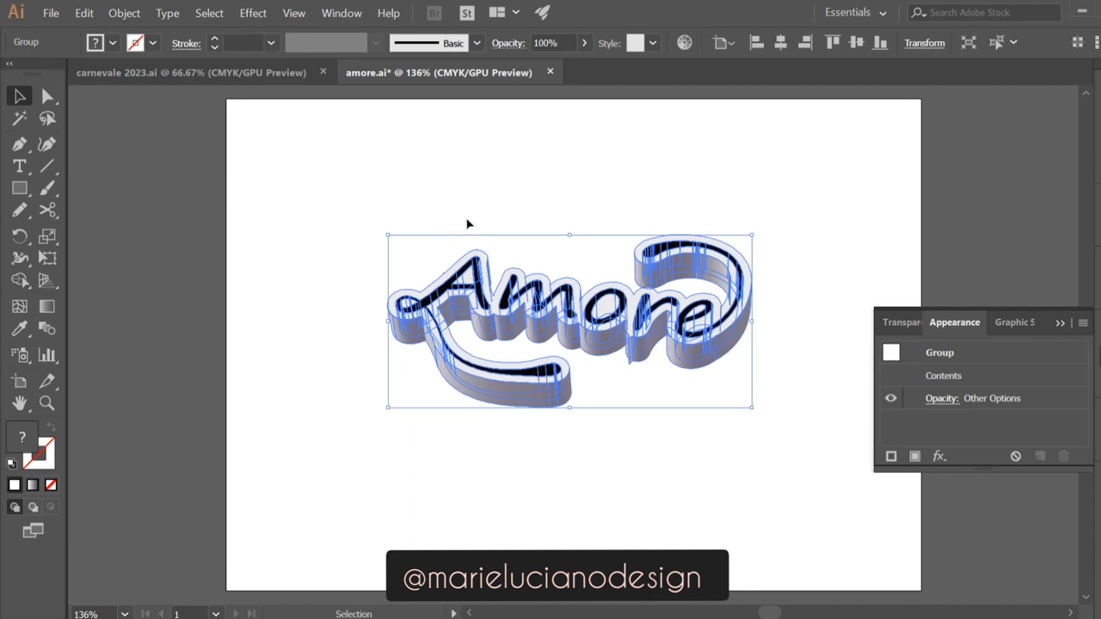
click(671, 443)
click(670, 287)
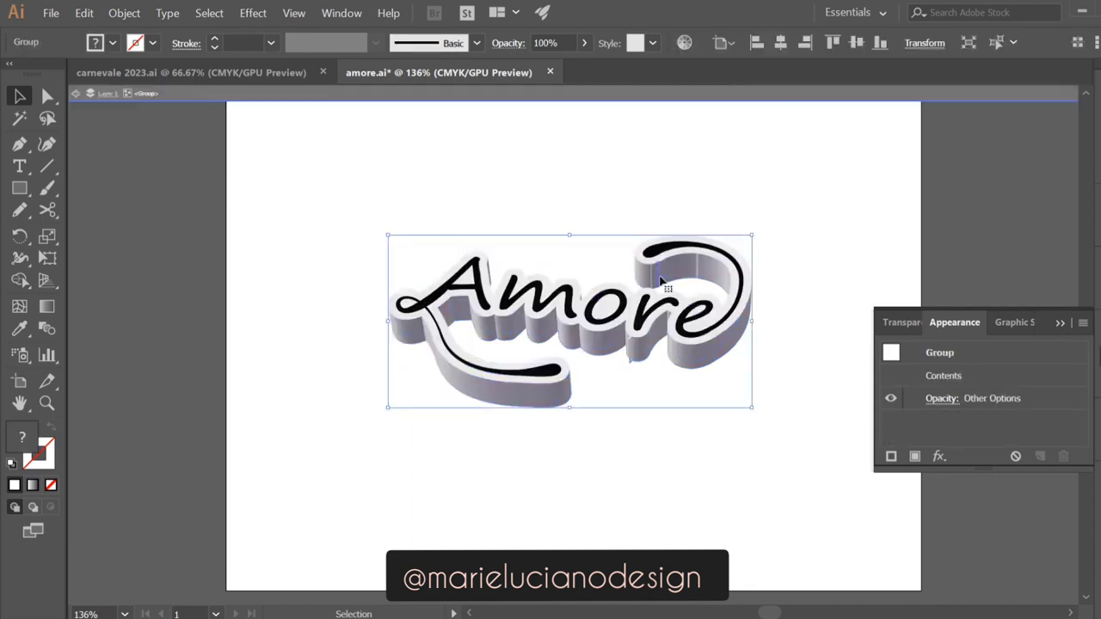
double_click(633, 271)
key(Escape)
click(542, 333)
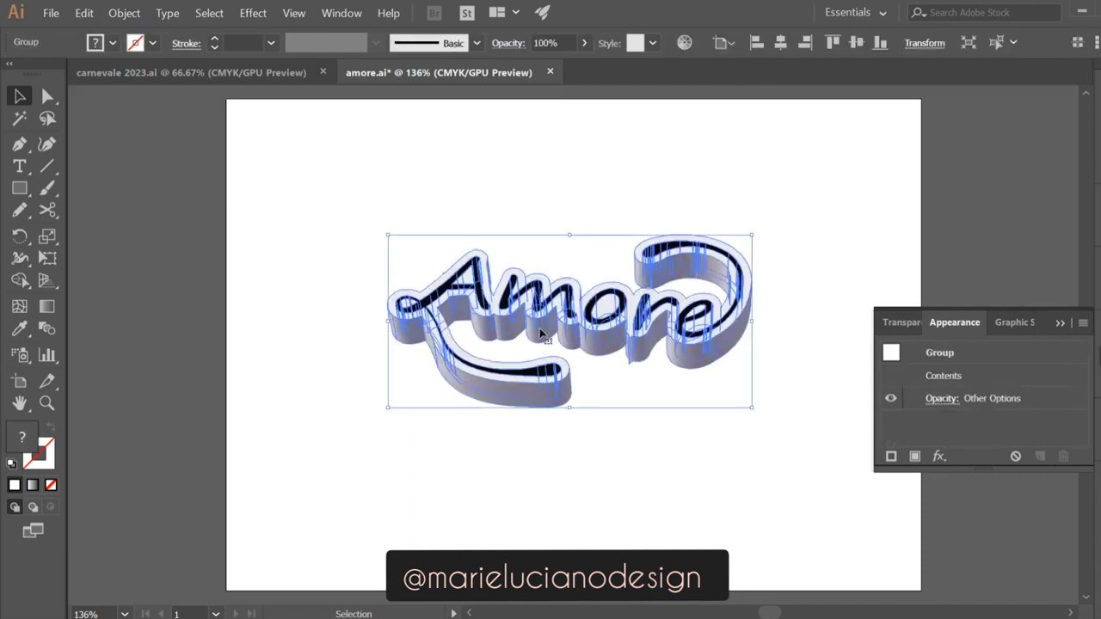
Make a copy of the expanded lettering slightly below the original, united into one silhouette, and send it to the back
drag(540, 334, 540, 340)
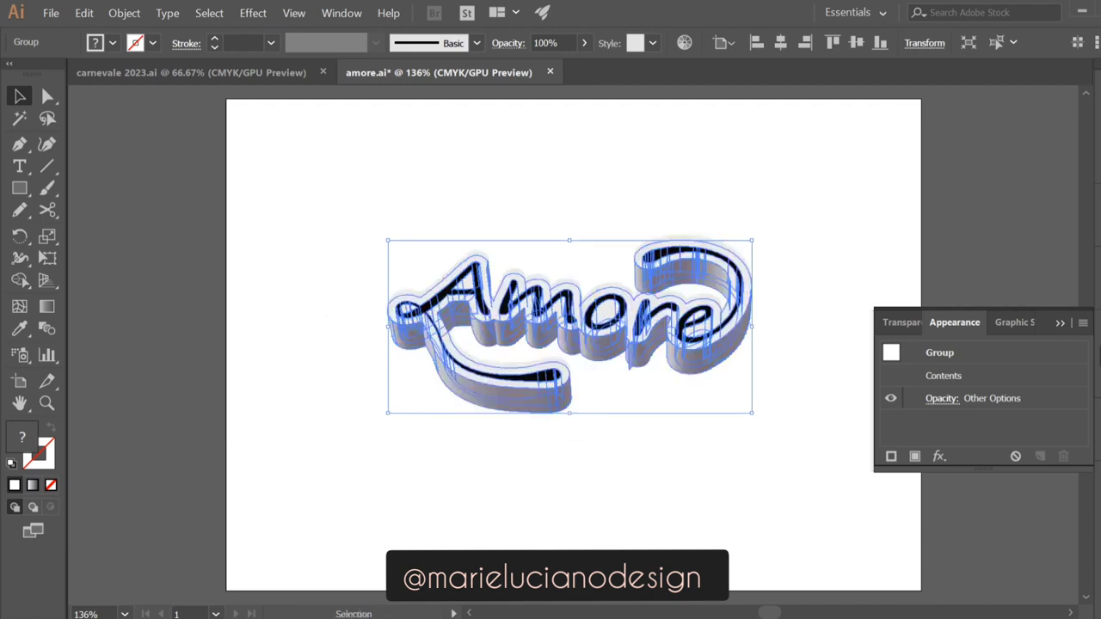
click(1099, 164)
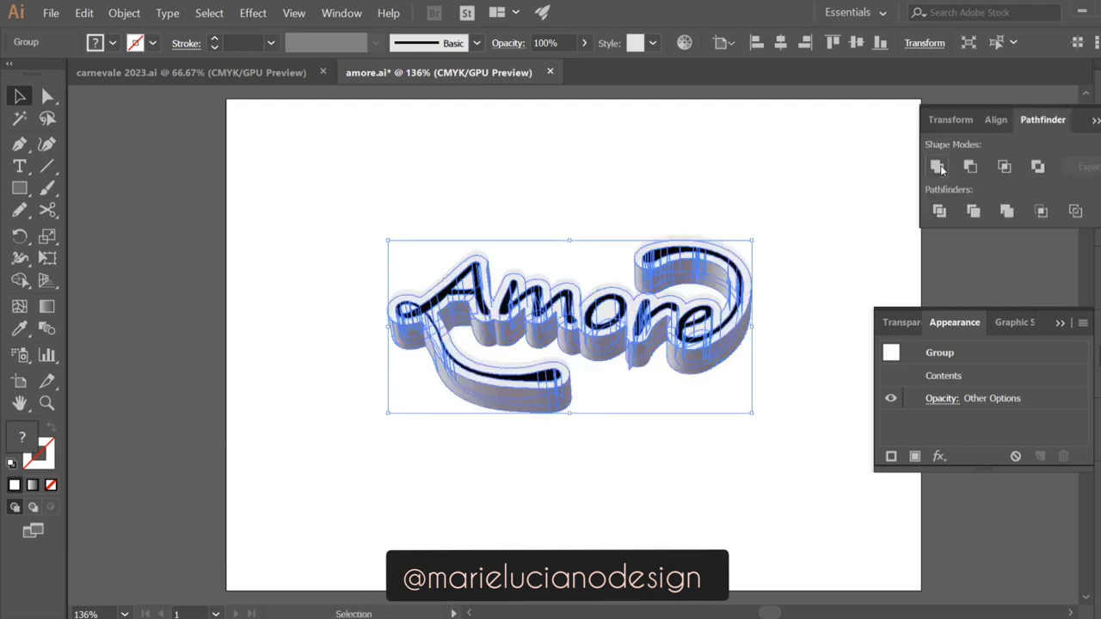
right_click(522, 303)
mouse_move(602, 451)
click(755, 499)
Fill the silhouette behind the lettering with solid black and no stroke
click(12, 465)
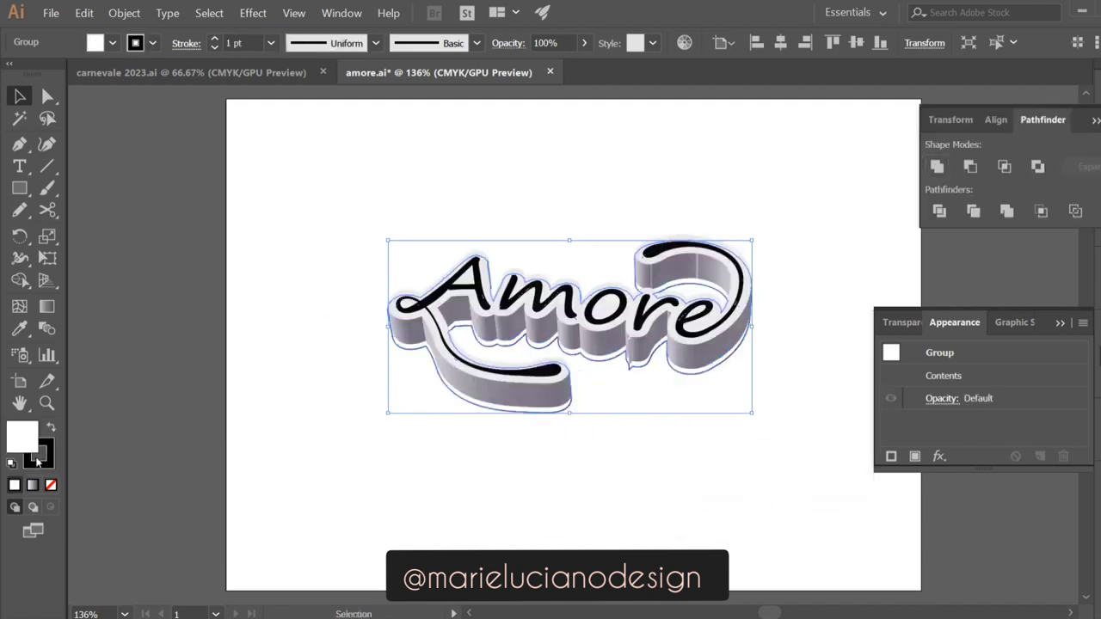
drag(49, 444, 24, 437)
click(51, 484)
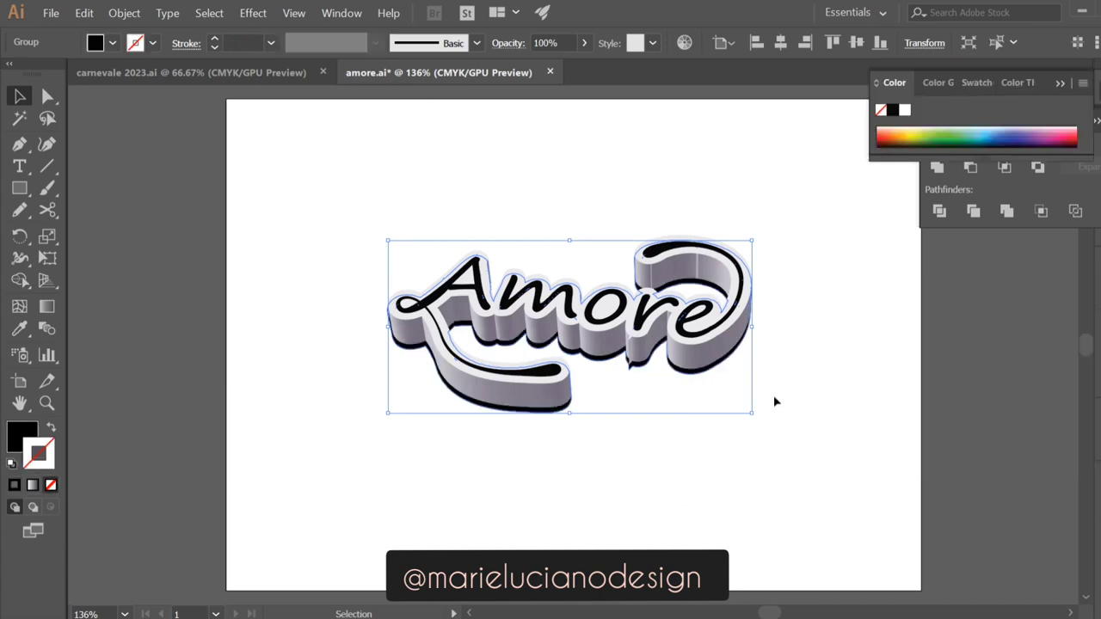
Isolate the black silhouette, delete the stray spiked anchor point beneath the "r" and exit isolation mode
double_click(637, 372)
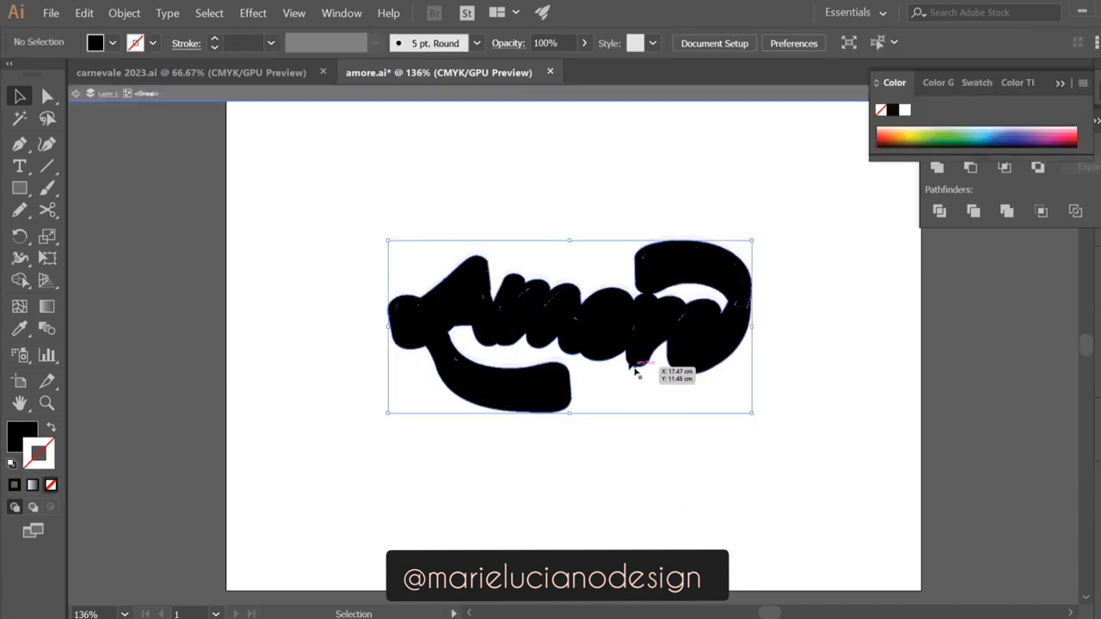
drag(30, 148, 112, 188)
click(630, 369)
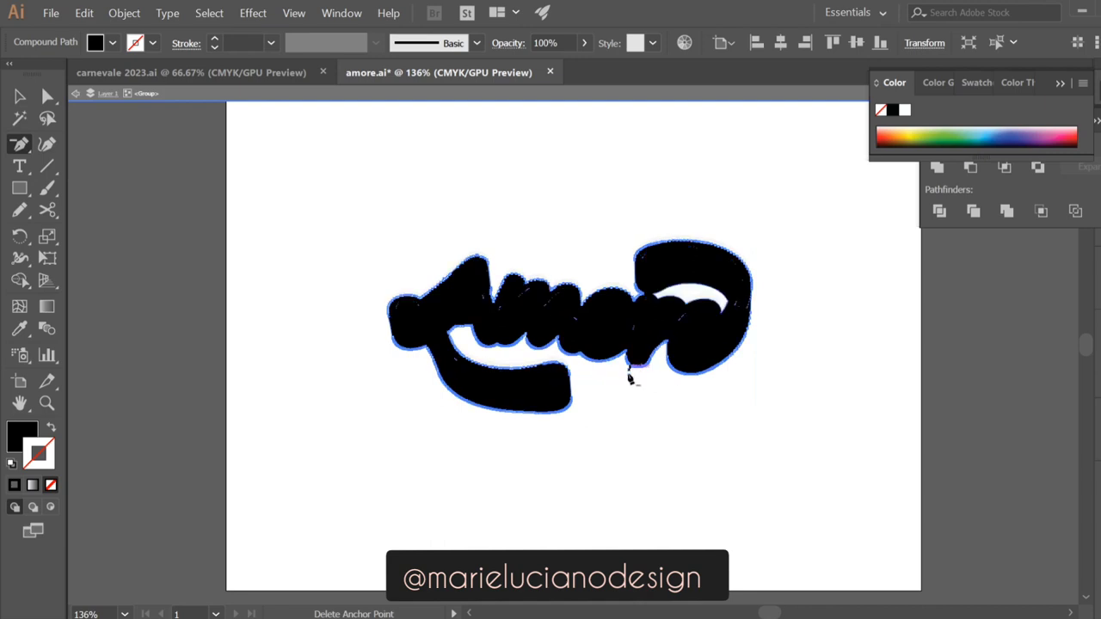
click(22, 97)
double_click(310, 312)
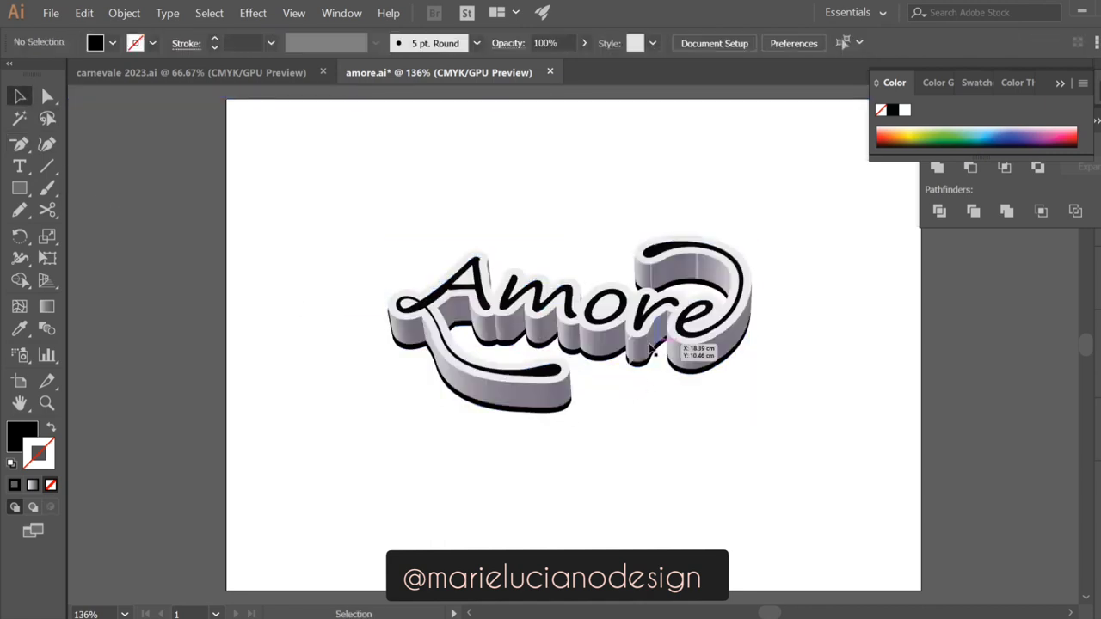
Isolate the 3D lettering group and try to tidy the stray corner at the foot of the "r" side face
double_click(634, 369)
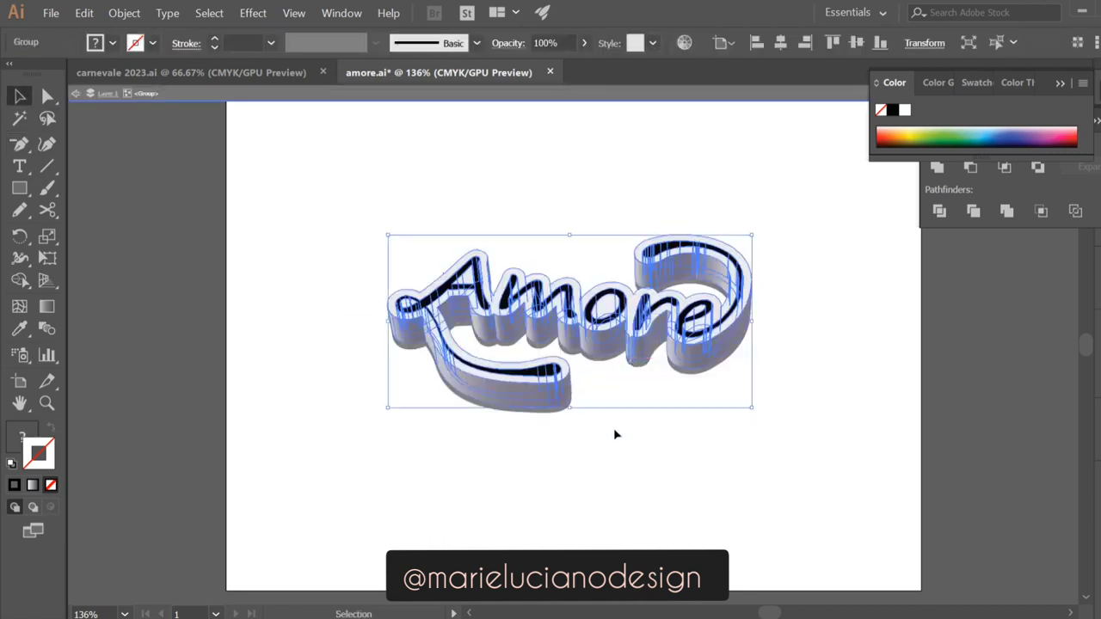
click(25, 147)
click(632, 367)
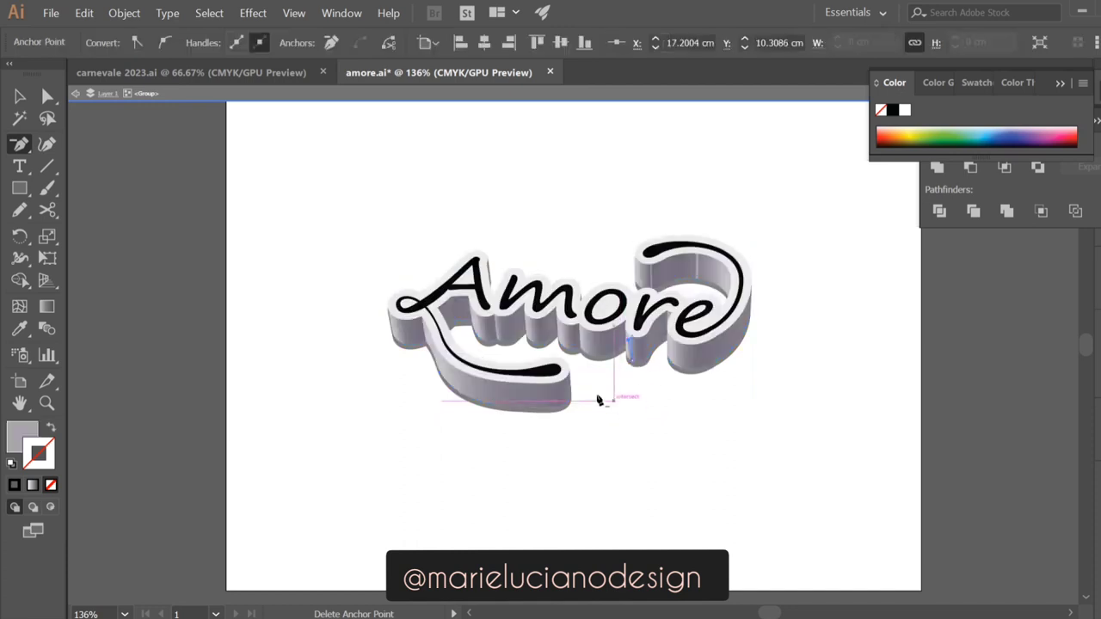
click(48, 96)
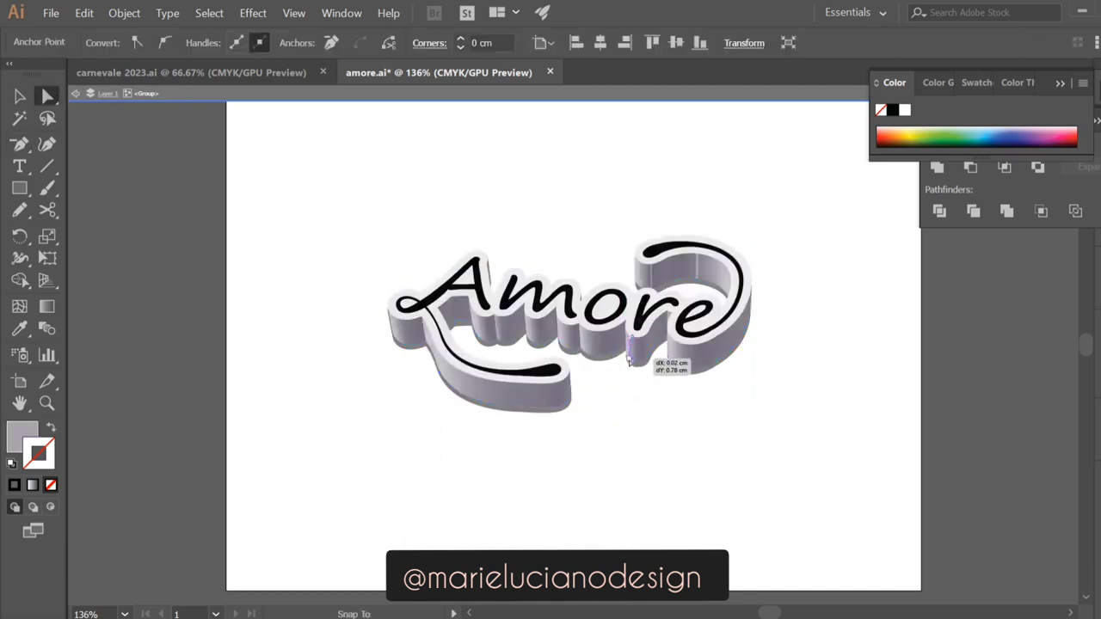
click(647, 405)
Delete the stray spiked anchor point from the white front face just below the "r"
click(47, 404)
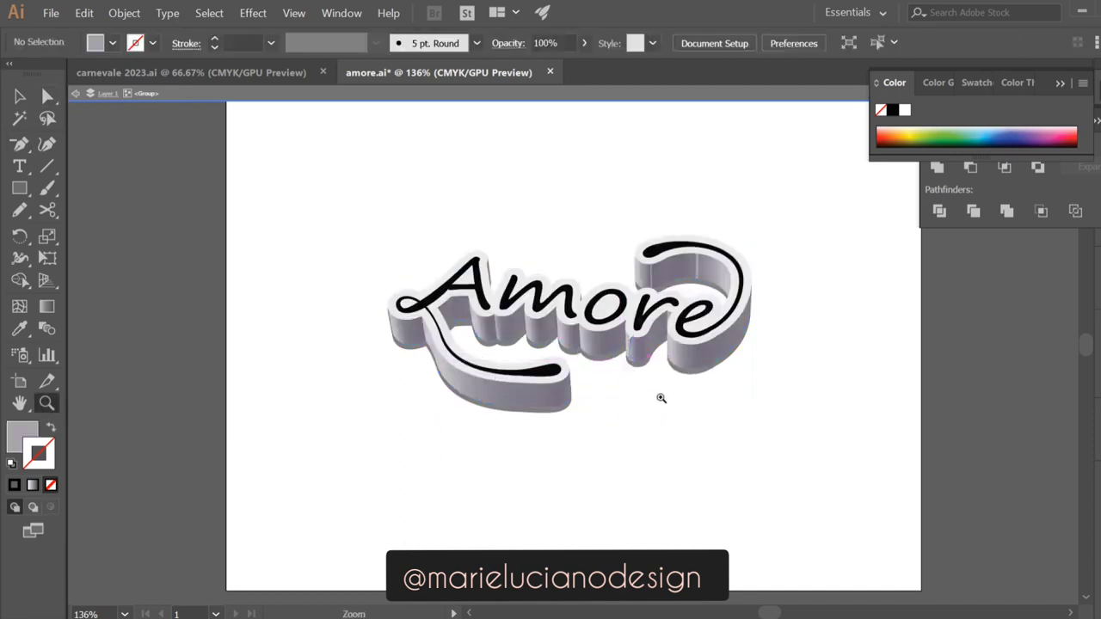
click(650, 367)
click(563, 353)
click(578, 349)
click(583, 344)
click(586, 334)
ctrl+click(467, 280)
key(ctrl+a)
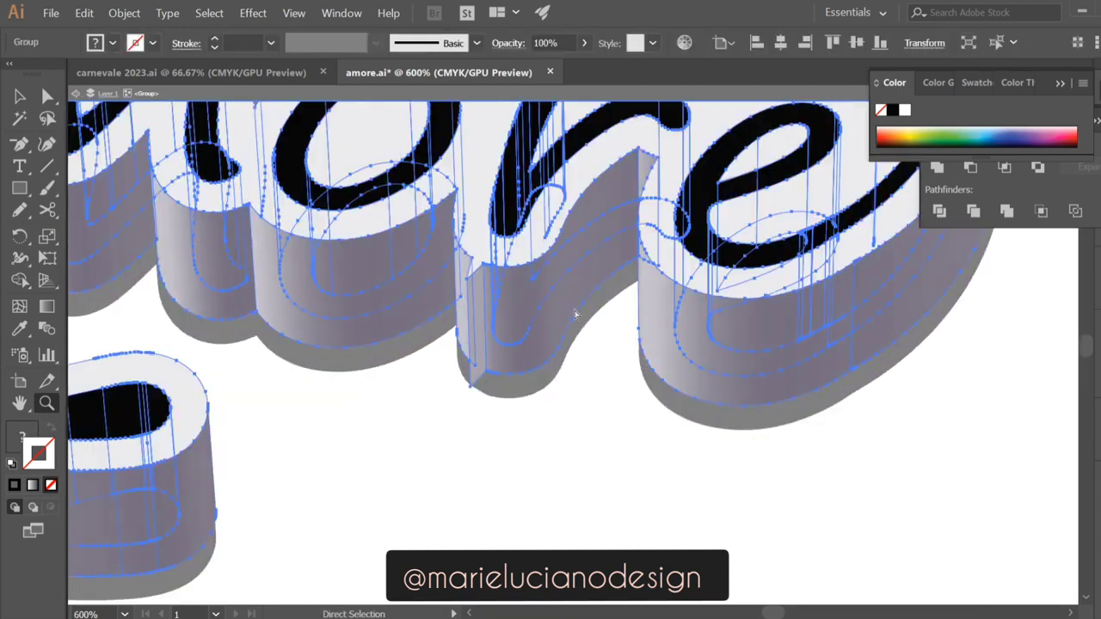
click(507, 457)
drag(543, 287, 449, 555)
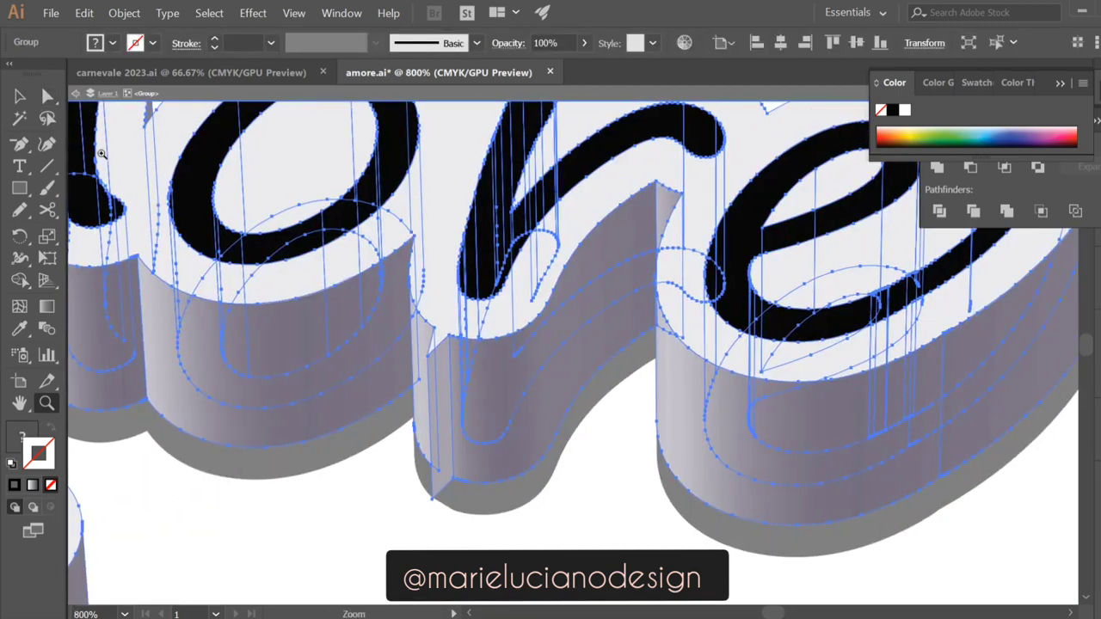
click(20, 97)
double_click(438, 316)
click(20, 144)
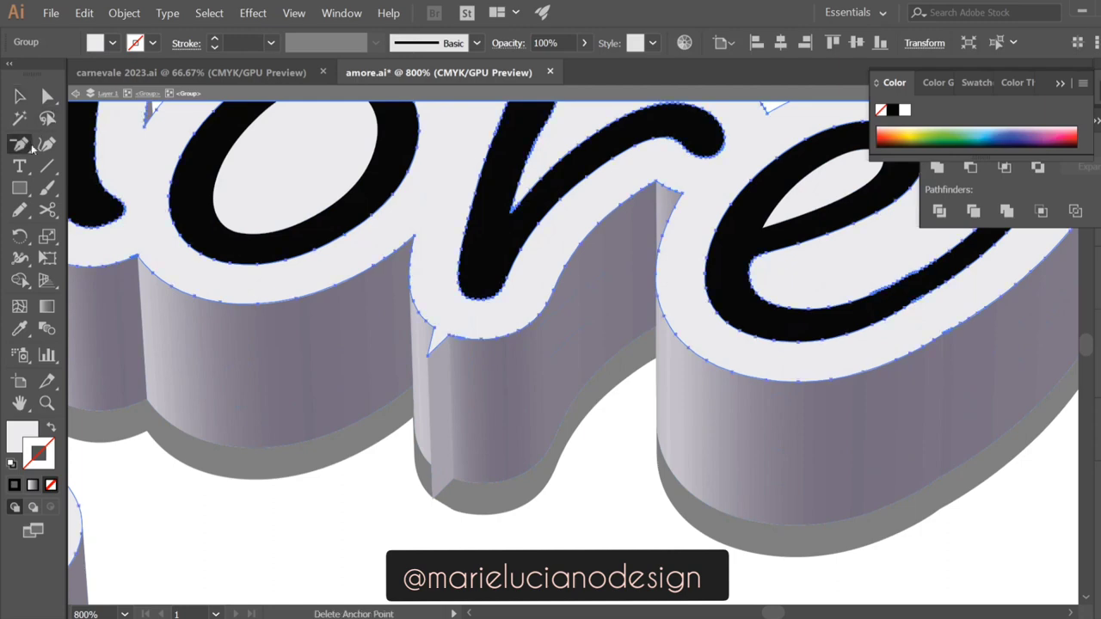
click(428, 354)
Move the protruding corner points of the narrow side facet under the "r" to line up with the neighbouring edges
click(47, 97)
click(433, 499)
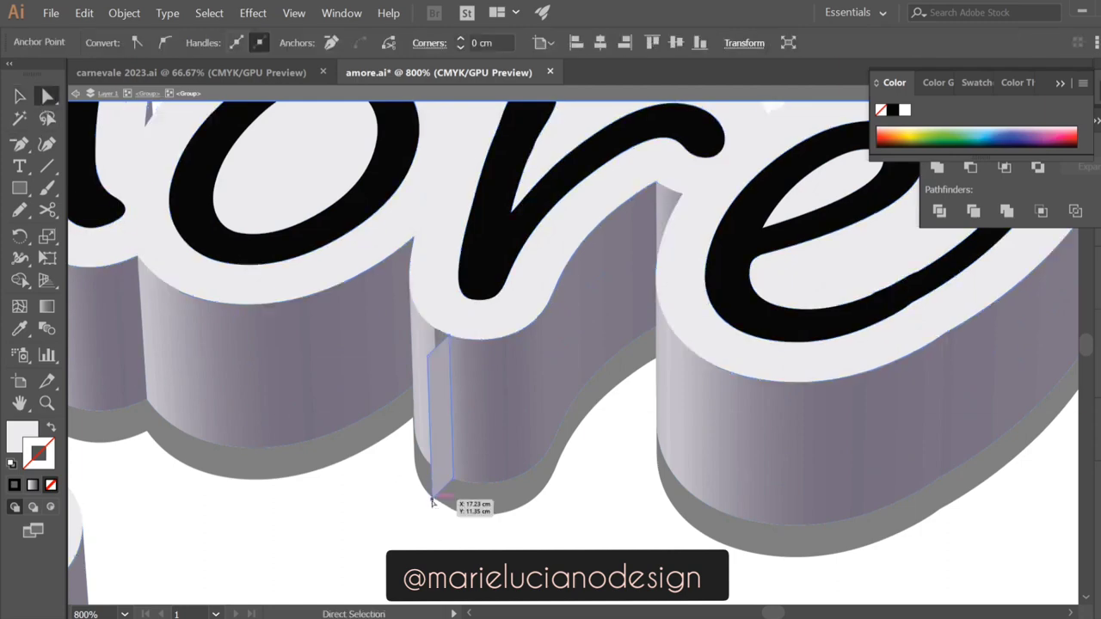
shift+click(428, 357)
drag(429, 357, 436, 331)
click(406, 537)
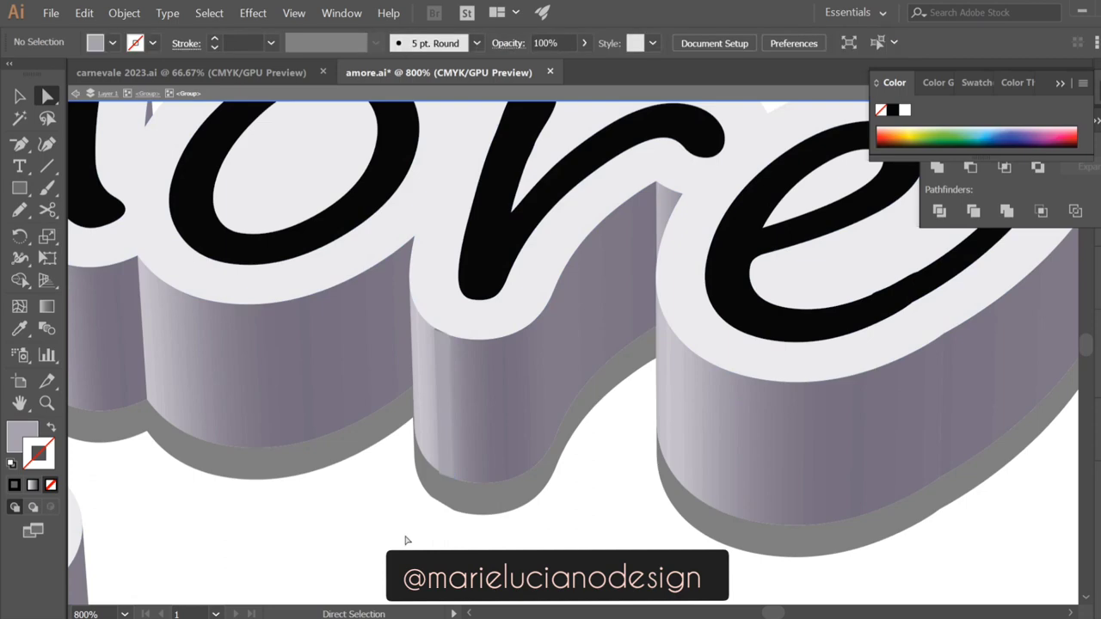
click(442, 478)
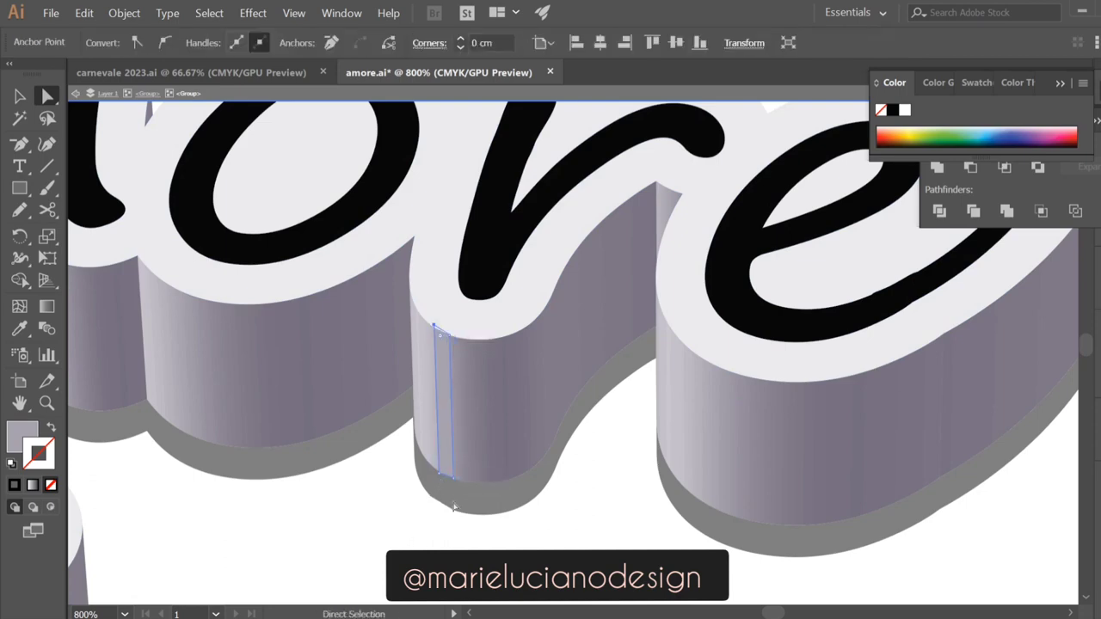
click(398, 504)
Exit isolation mode and select the black silhouette behind the lettering
click(46, 405)
alt+click(392, 478)
alt+click(392, 479)
alt+click(393, 478)
alt+click(392, 479)
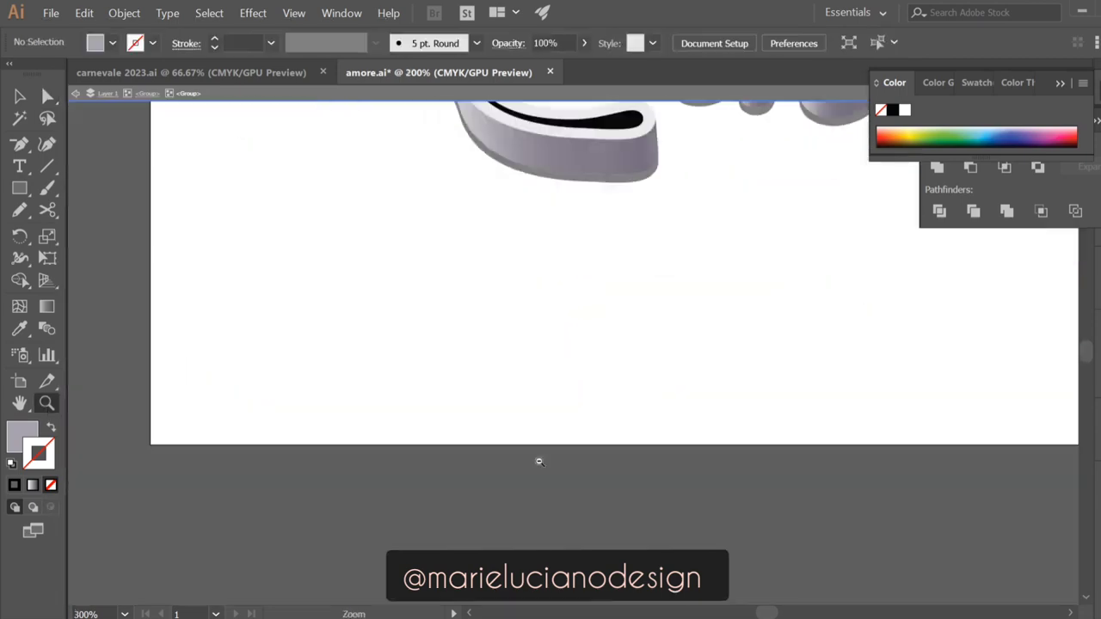
drag(538, 460, 508, 495)
key(v)
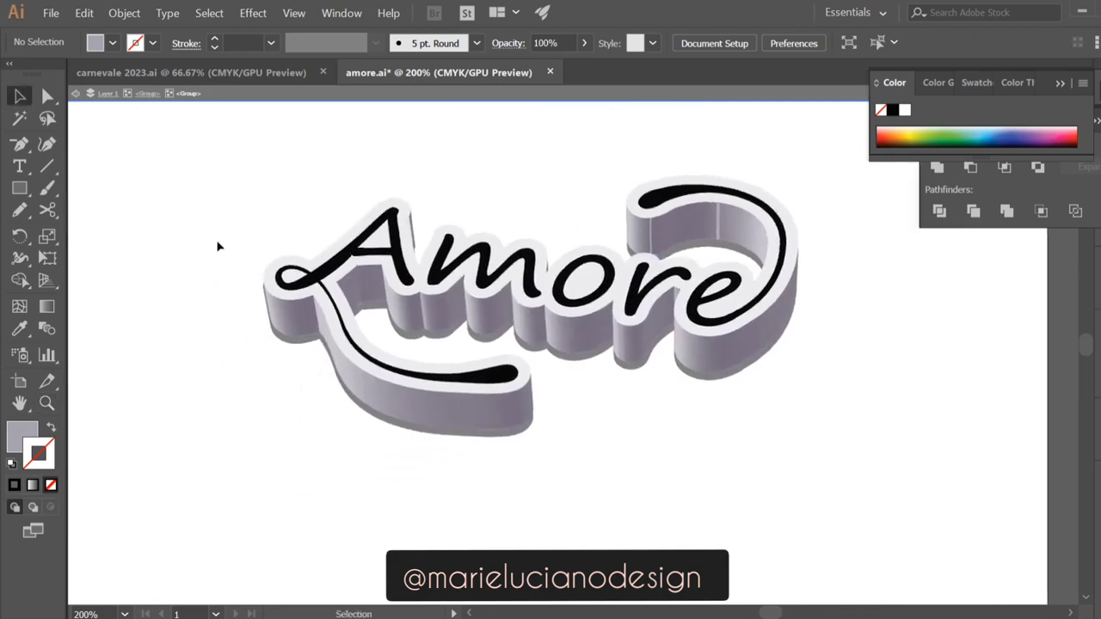
double_click(379, 420)
click(447, 432)
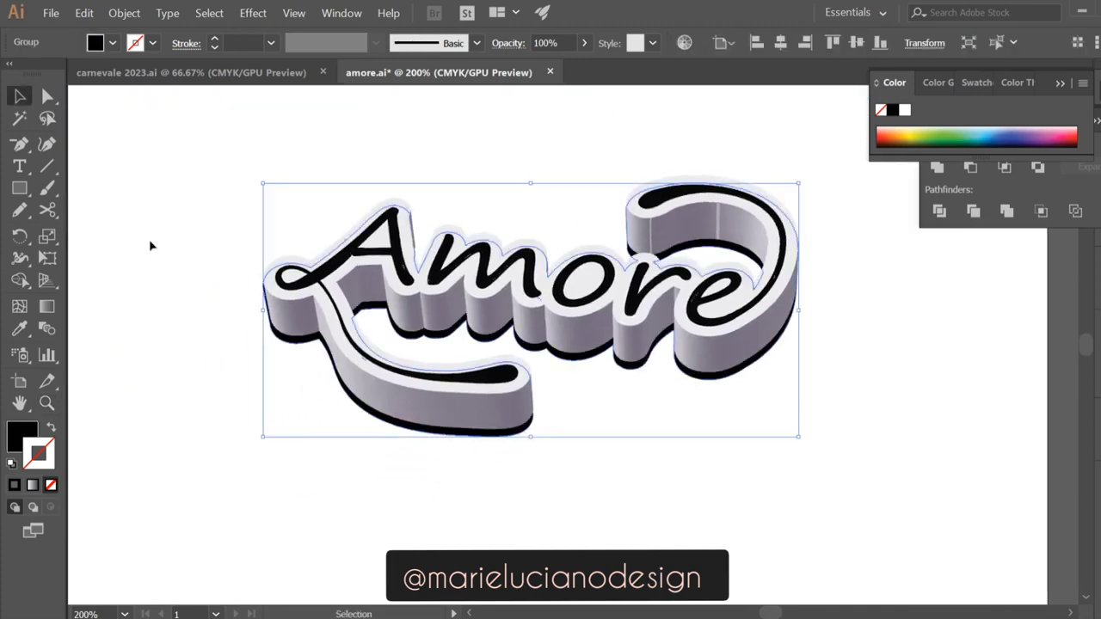
Add a black stroke to the silhouette, trying 5 pt first and settling on 2 pt
drag(34, 445, 38, 452)
click(271, 43)
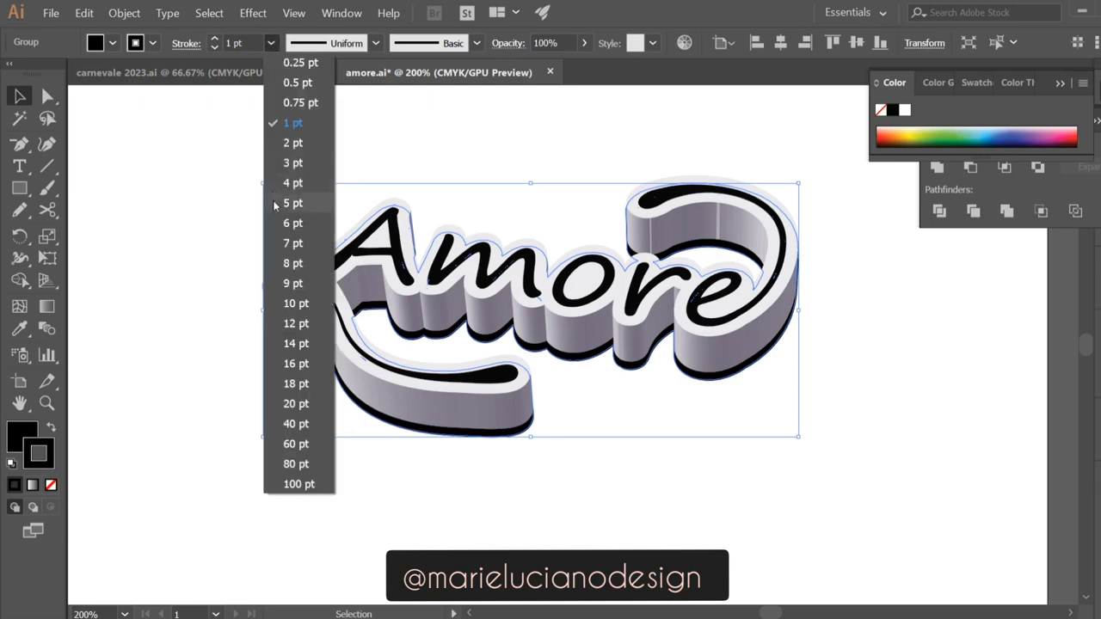
click(294, 202)
click(128, 14)
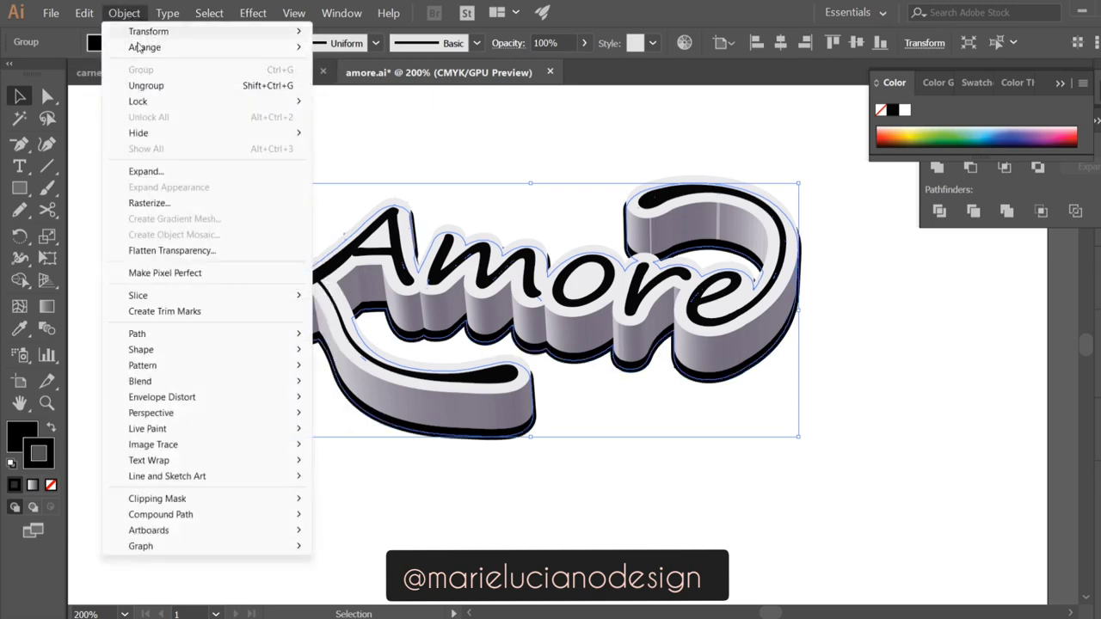
mouse_move(172, 13)
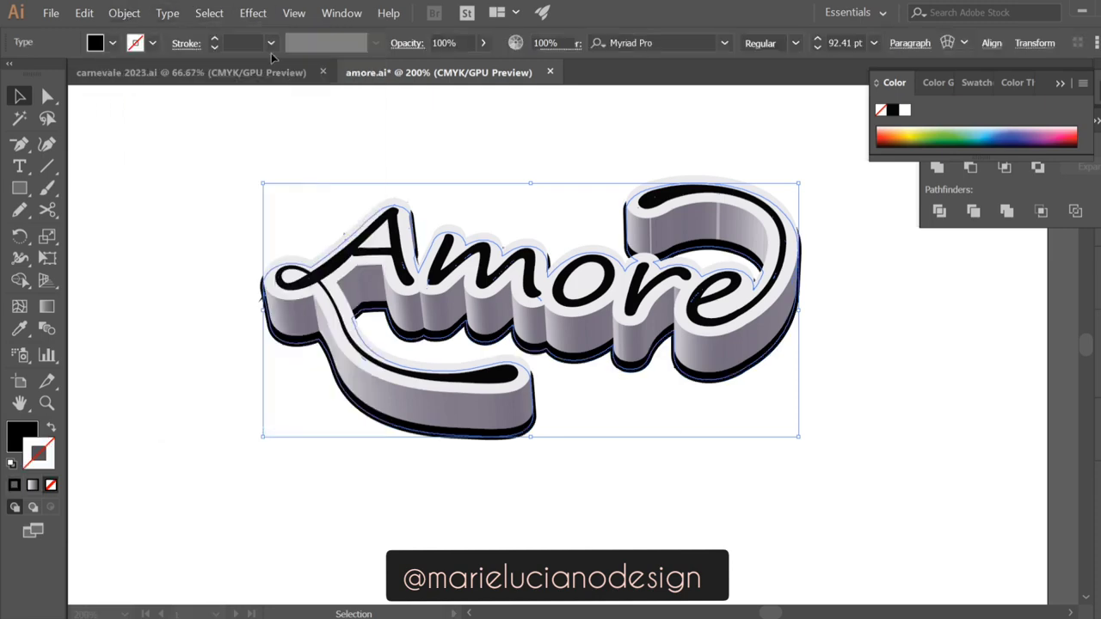
click(267, 357)
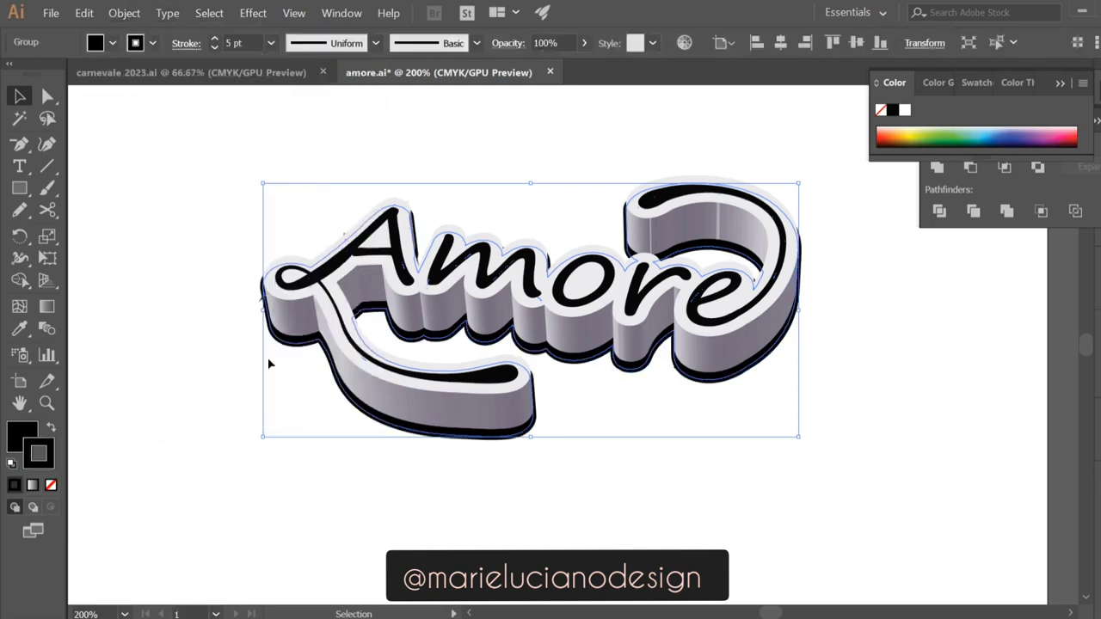
click(269, 43)
click(293, 141)
Expand the silhouette's fill and stroke and unite the pieces into one shape
click(124, 13)
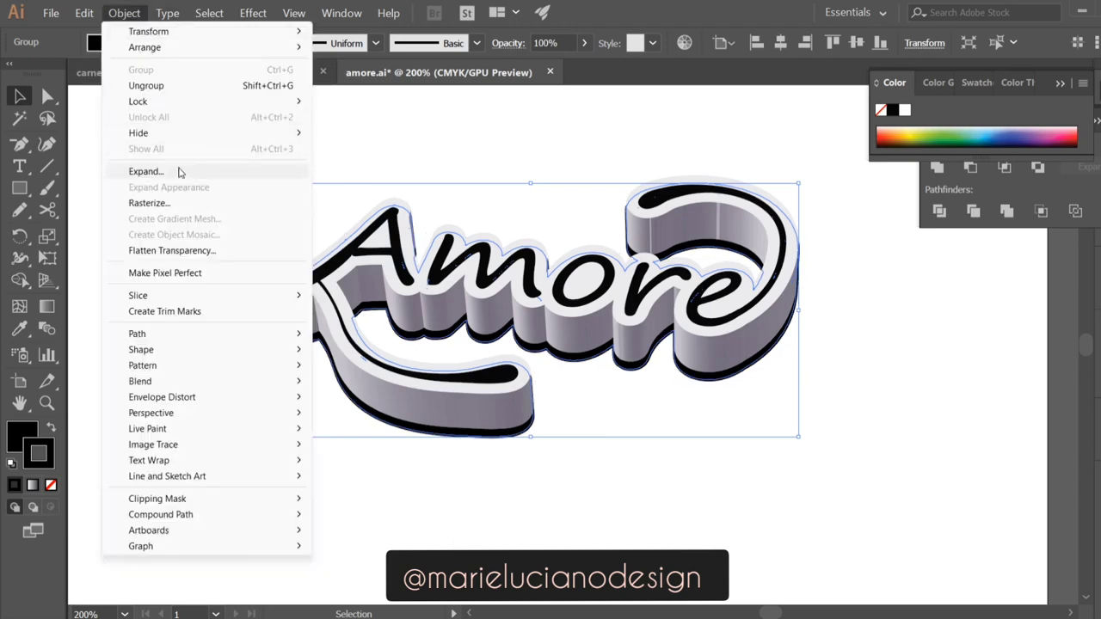
click(179, 170)
click(430, 388)
click(1061, 84)
click(938, 168)
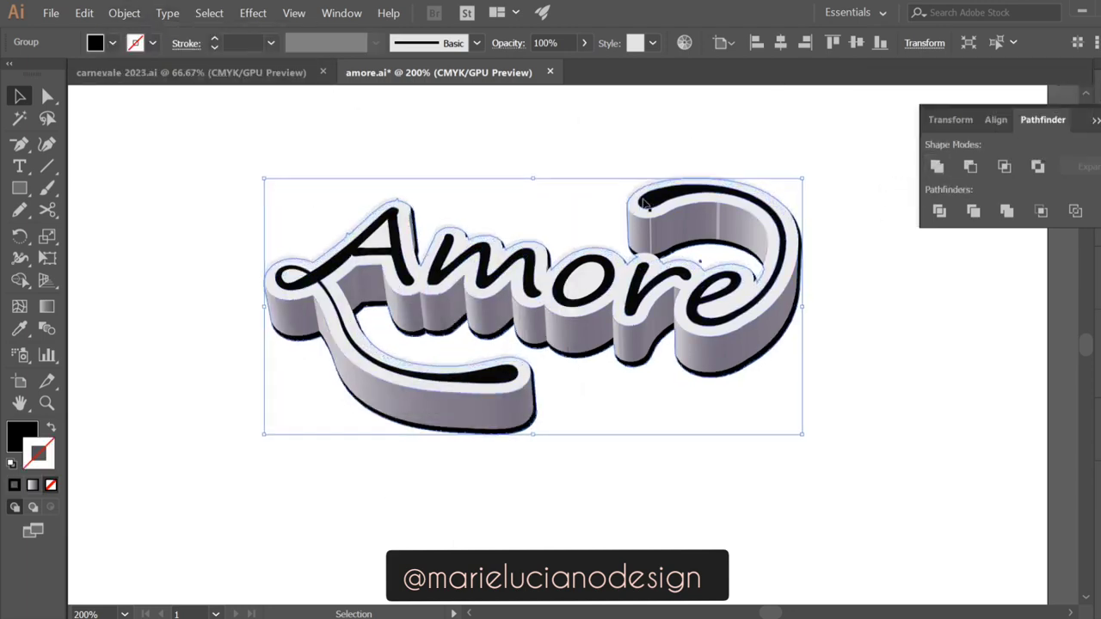
Apply a Gaussian Blur with a 10-pixel radius to the silhouette
click(248, 14)
mouse_move(266, 308)
click(456, 309)
click(542, 346)
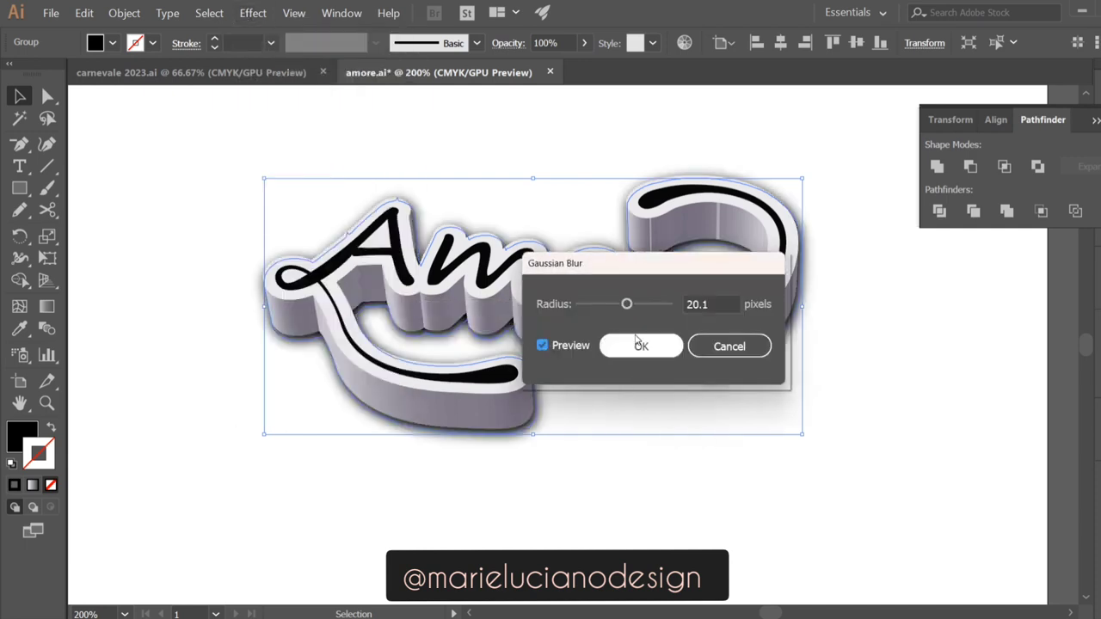
click(614, 304)
drag(624, 308, 614, 305)
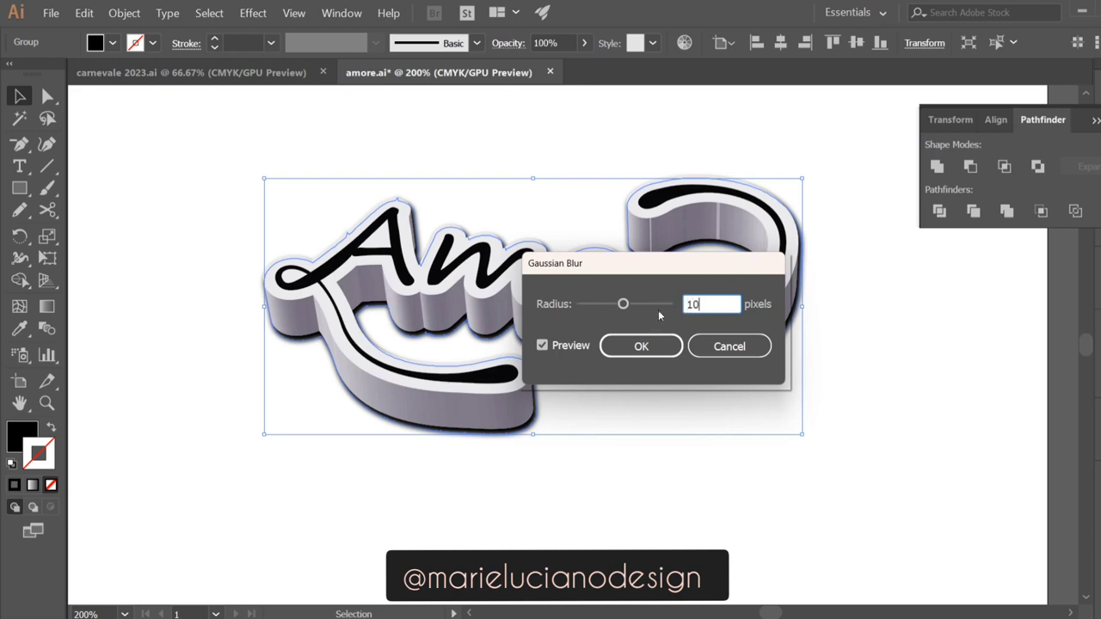
click(650, 345)
Set the blurred shadow's blending mode to Multiply with 63% opacity and deselect it
click(1098, 357)
click(1099, 329)
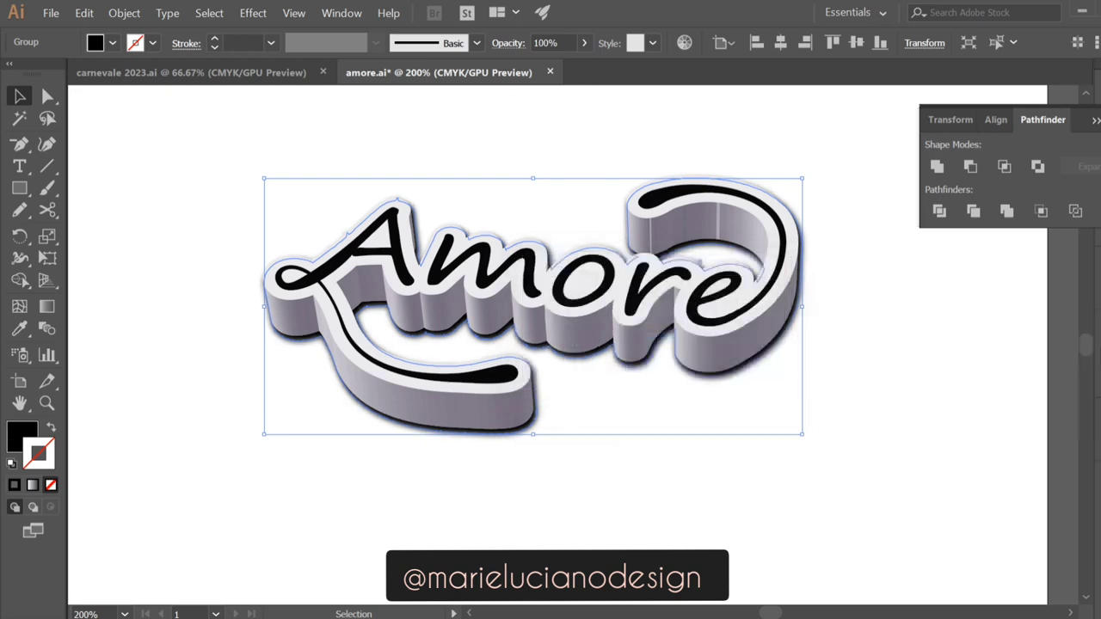
click(941, 350)
click(936, 105)
click(1069, 351)
drag(1068, 372, 1038, 373)
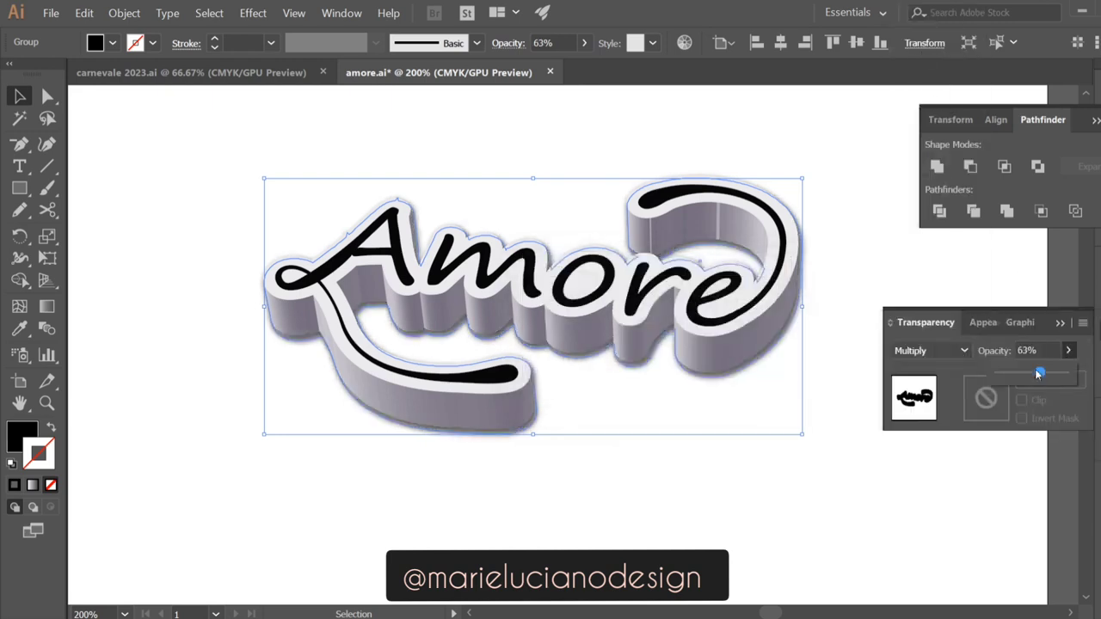
click(865, 360)
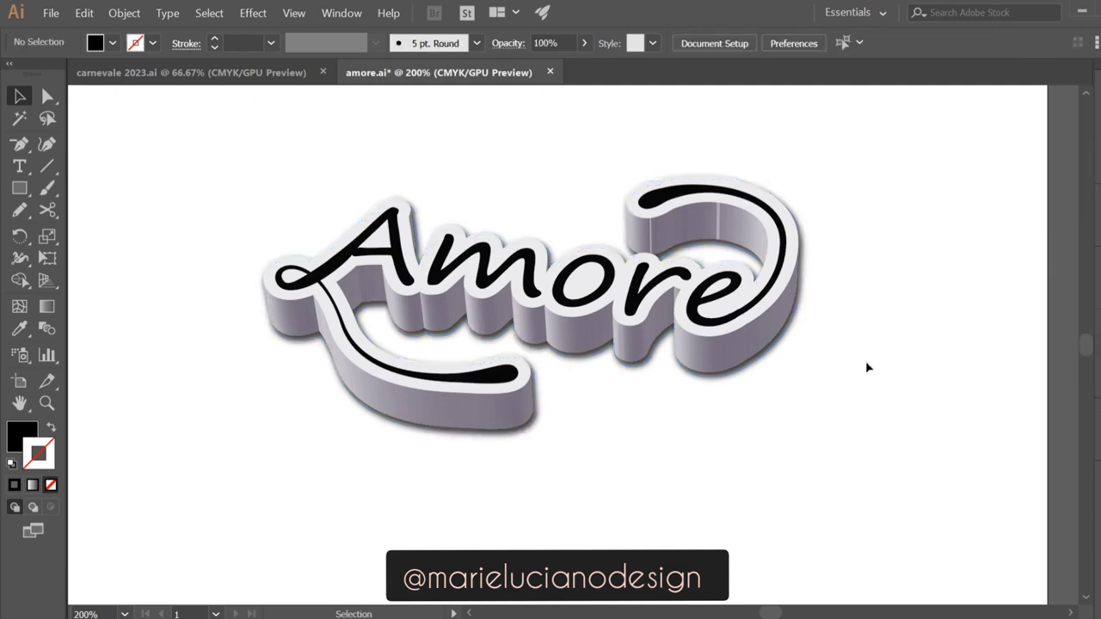
Recolour the light vertical strip in the middle of the upper flourish's inner side with the adjacent violet-grey shade
double_click(718, 212)
double_click(717, 212)
click(718, 212)
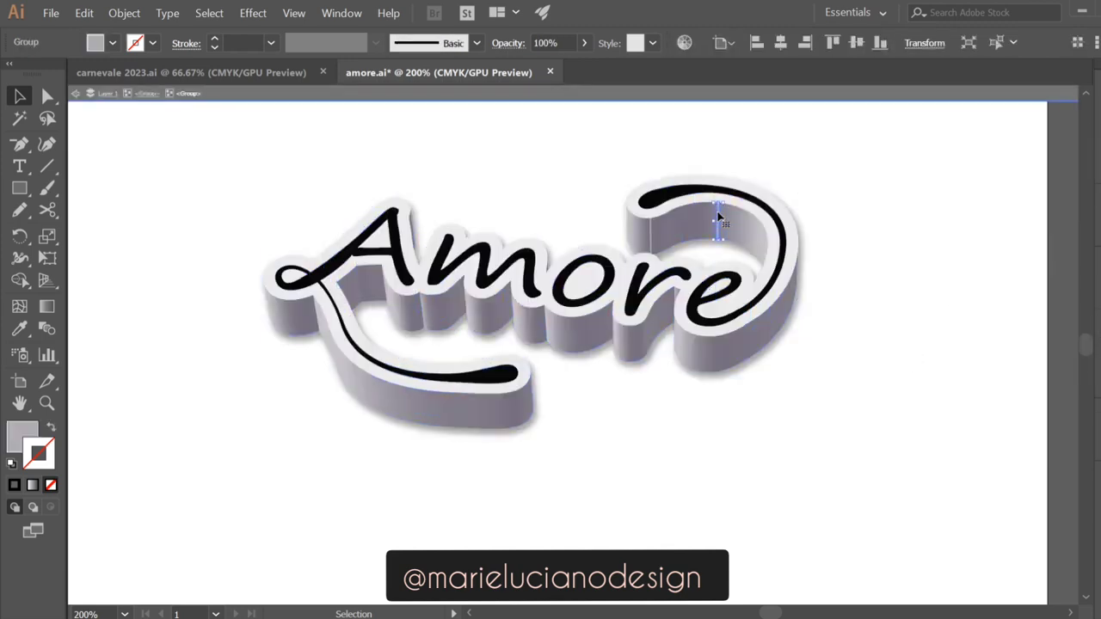
key(i)
click(729, 223)
key(v)
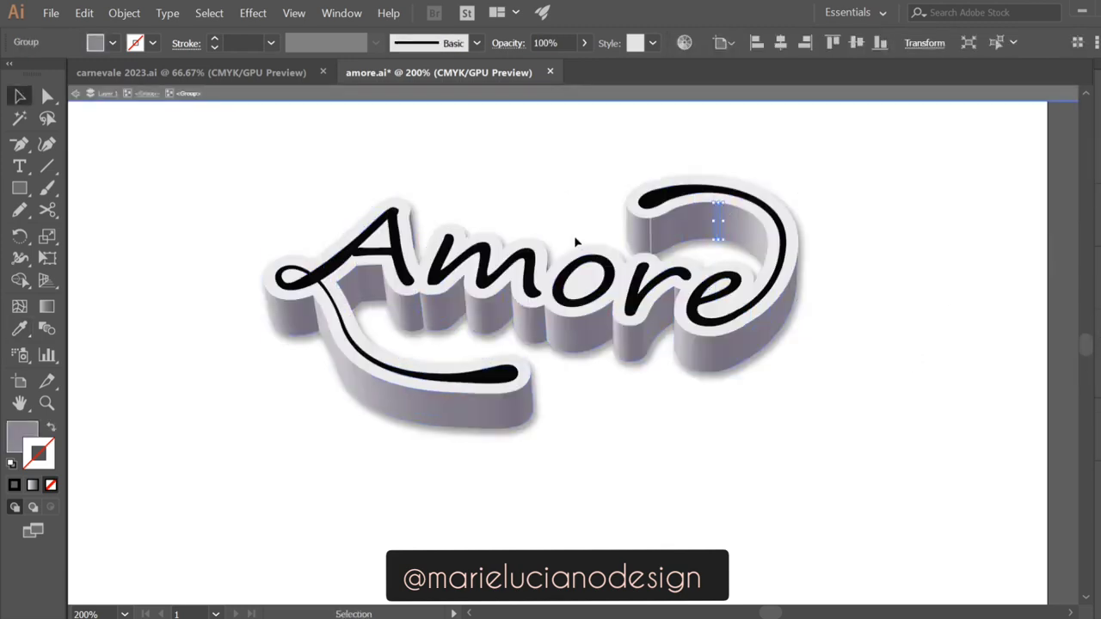
double_click(652, 245)
click(652, 245)
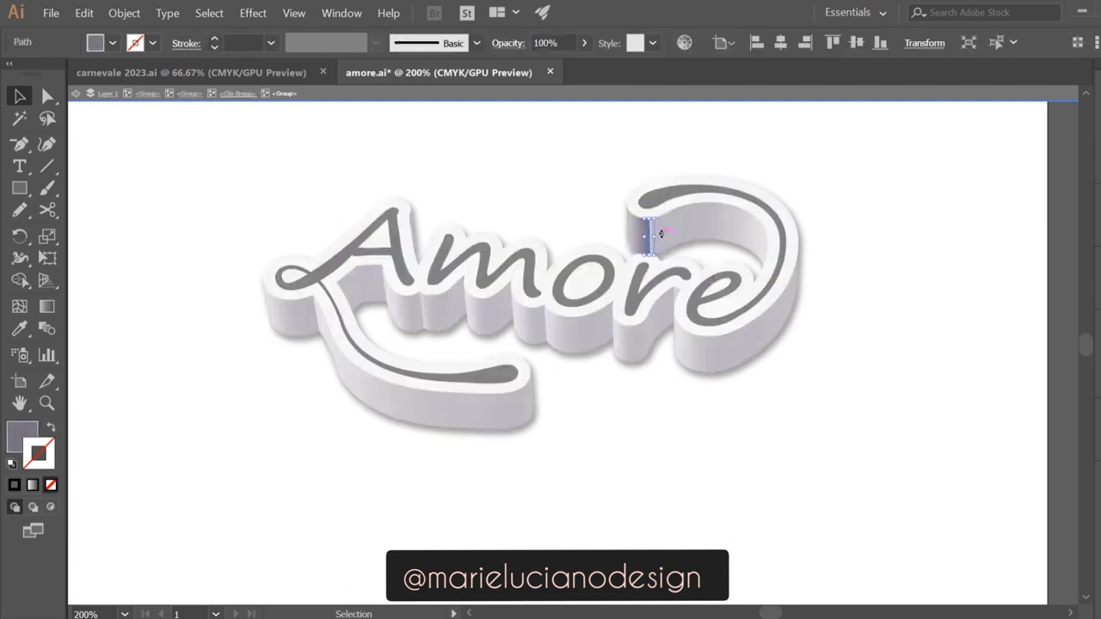
key(Delete)
click(658, 238)
key(Delete)
Recolour the thin light strip near the upper flourish's starting end with the adjacent side shade and exit isolation mode
double_click(652, 239)
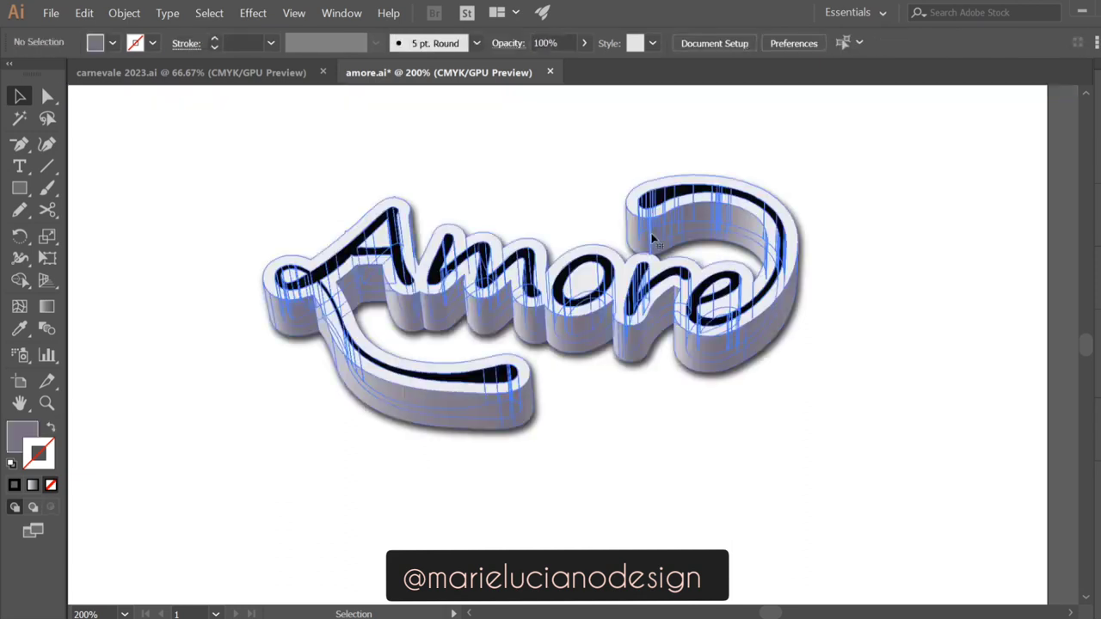
click(652, 239)
double_click(653, 241)
double_click(654, 241)
click(652, 242)
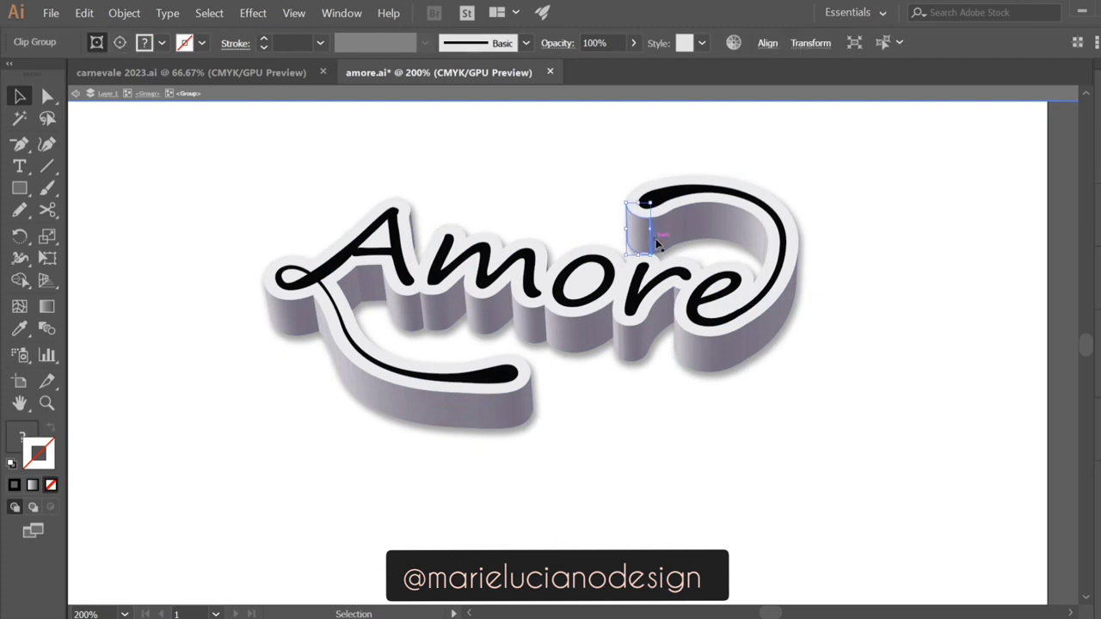
key(Delete)
click(651, 242)
key(i)
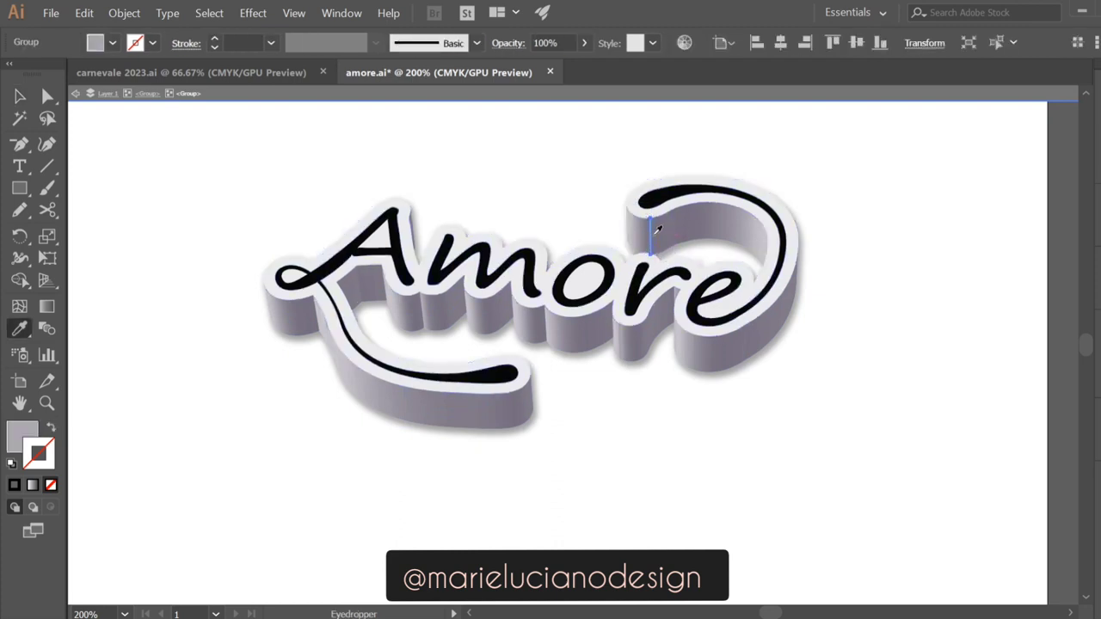
click(658, 229)
key(v)
double_click(184, 301)
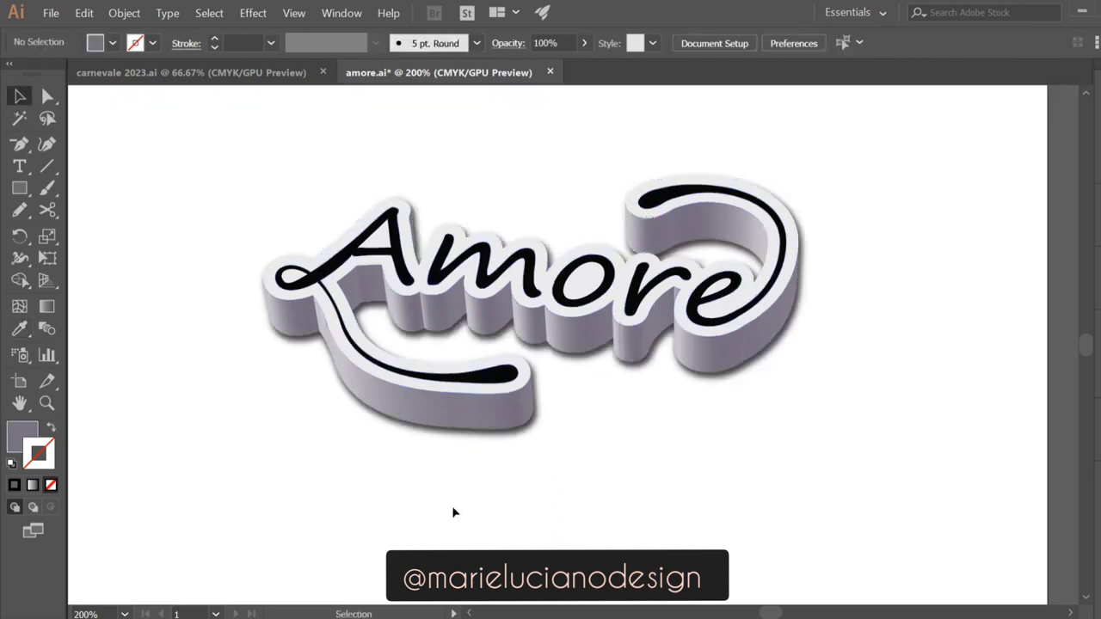
click(46, 403)
alt+click(315, 410)
drag(517, 354, 378, 432)
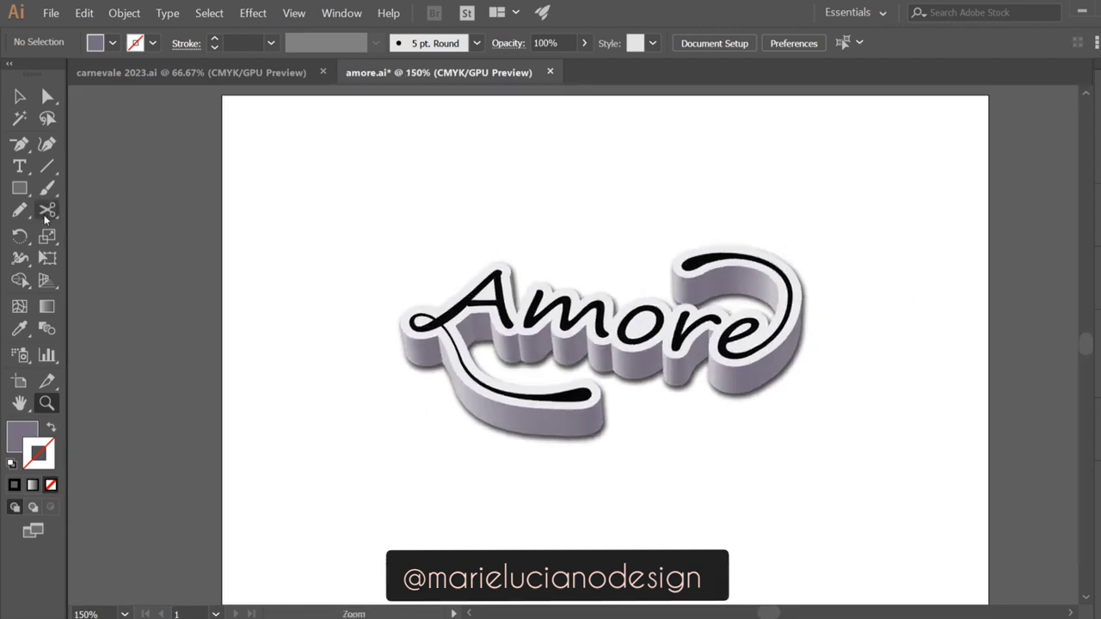
Draw a filled rectangle as wide as the artboard, send it behind the lettering and move it down to form the background
click(20, 188)
drag(212, 98, 988, 497)
click(20, 98)
right_click(544, 300)
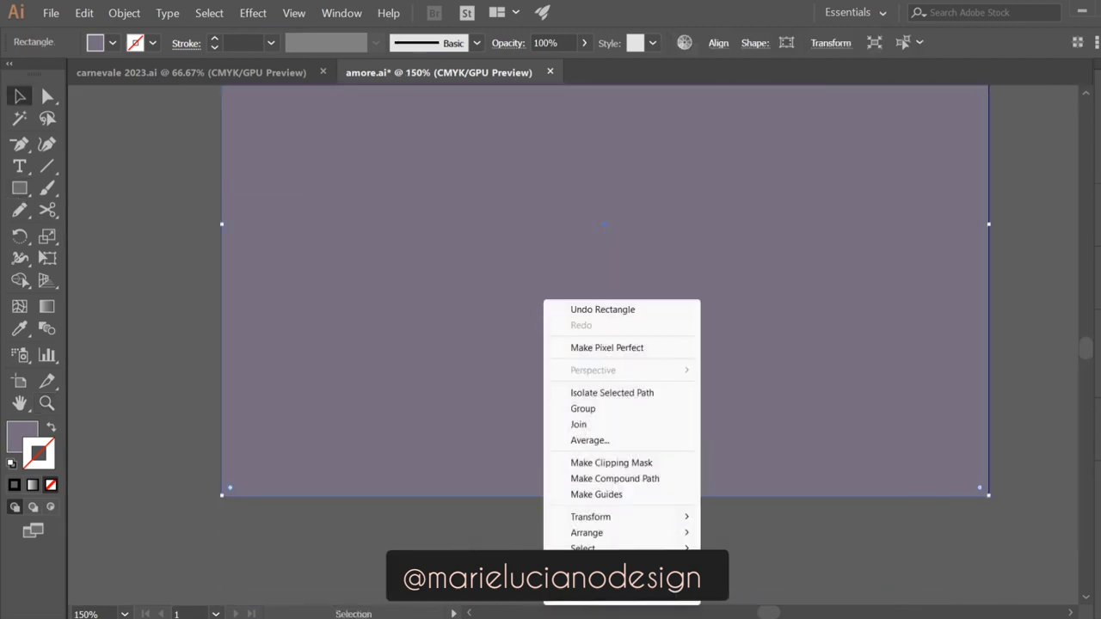
mouse_move(602, 533)
click(750, 581)
drag(659, 232, 640, 380)
Fill the background rectangle with a linear white-to-black gradient and add a violet-grey stop in its middle
click(1099, 324)
click(1099, 324)
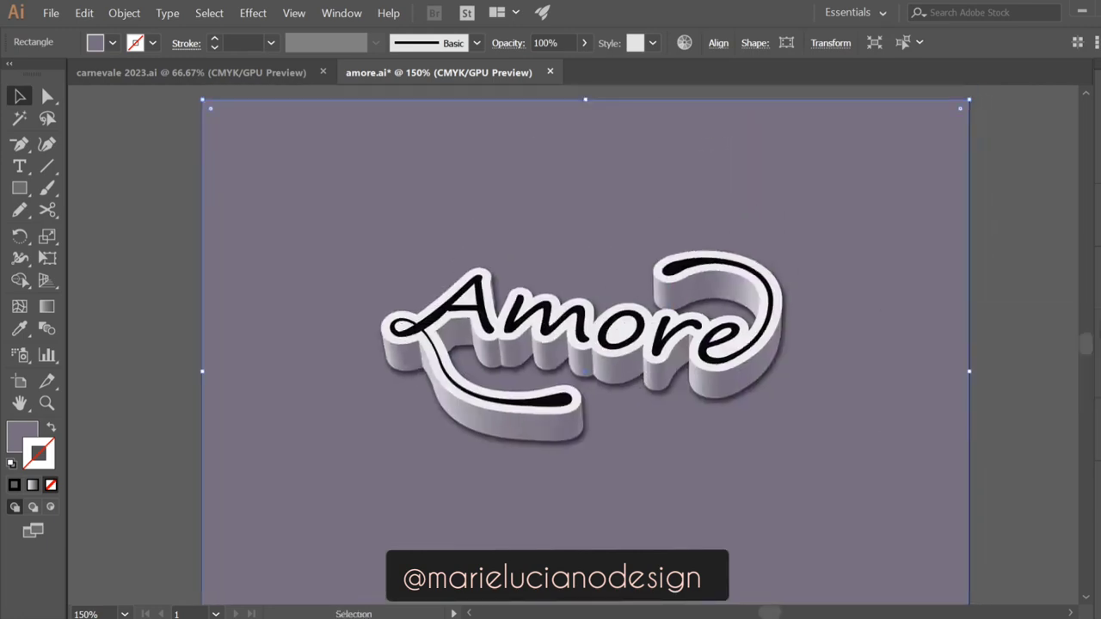
click(1099, 284)
click(900, 322)
drag(900, 324, 966, 497)
Set the background gradient's black end stop to dark purple: C 80, M 100, Y 56, K 50
double_click(1060, 499)
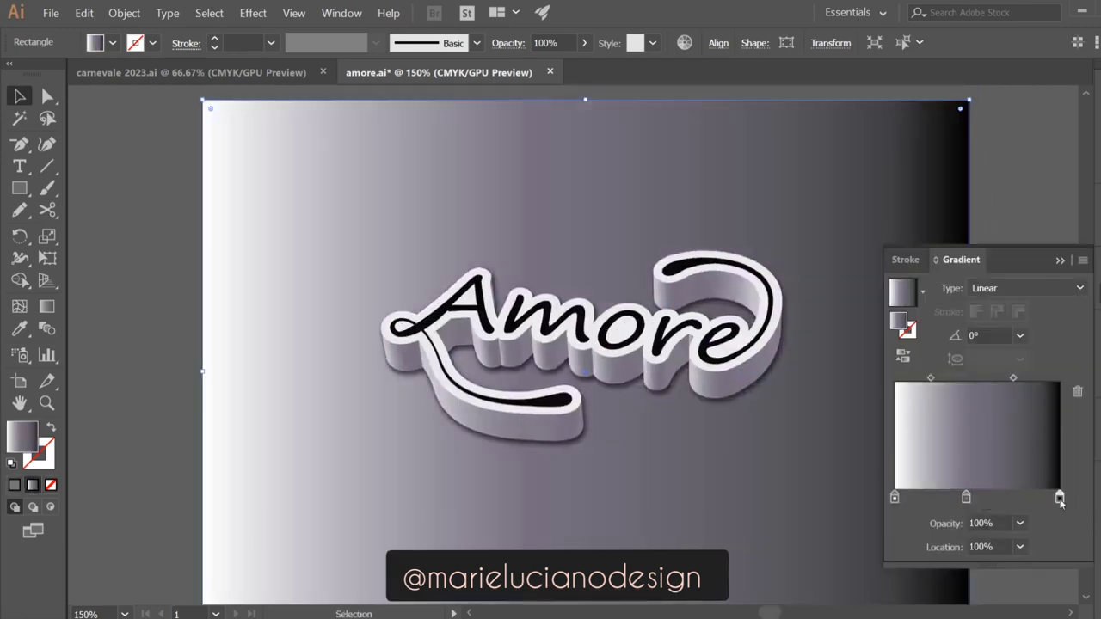
click(953, 235)
click(823, 228)
drag(931, 303, 970, 282)
click(983, 235)
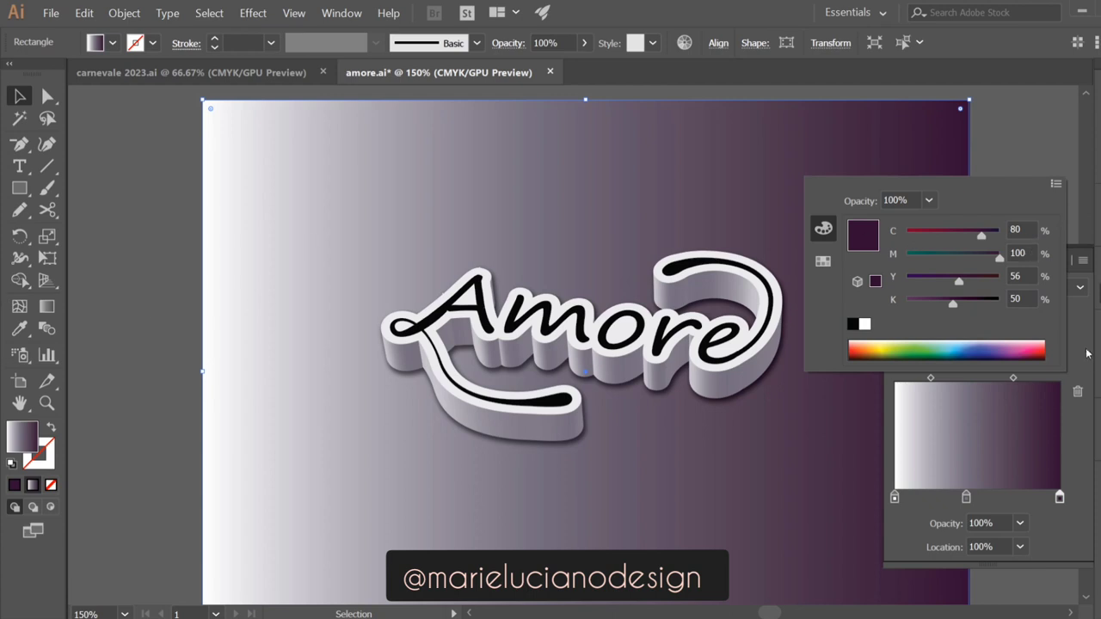
Change the background gradient to Radial and remove its violet-grey middle stop
click(1080, 287)
click(998, 323)
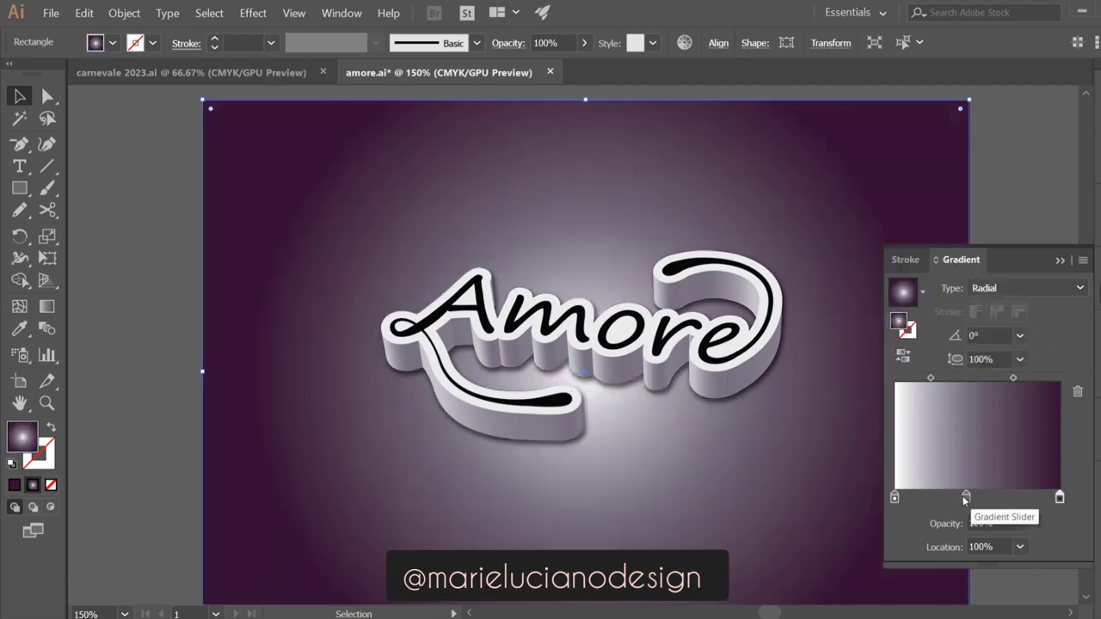
drag(967, 501, 962, 543)
Stretch the radial gradient into a wide ellipse with a 64.7% aspect ratio, move its white stop to about 9% and deselect the background
click(47, 308)
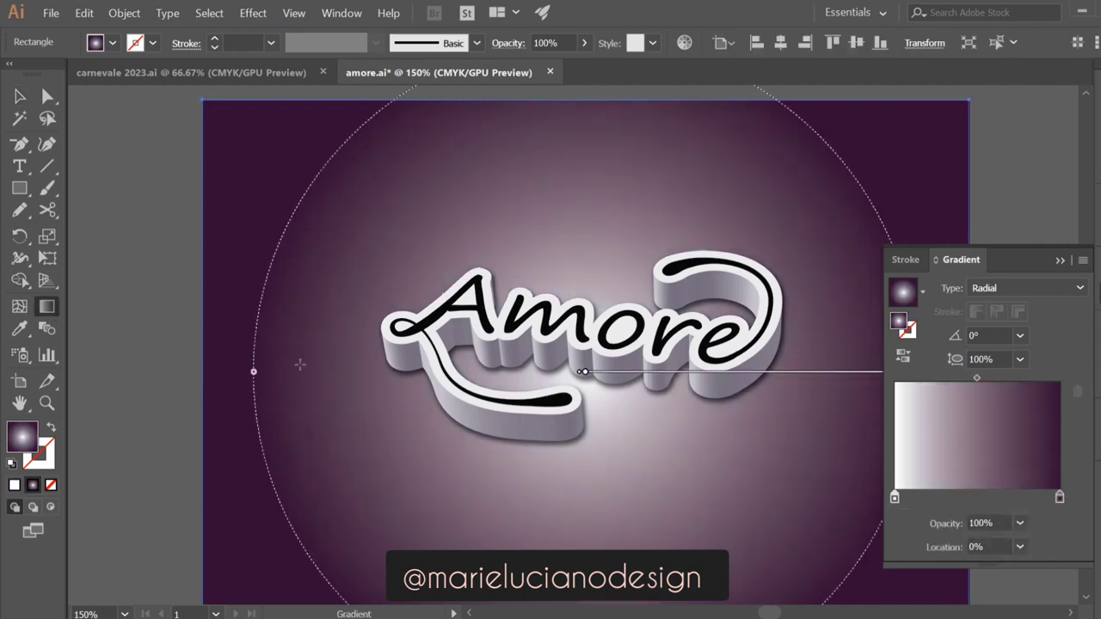
mouse_move(254, 372)
mouse_down()
mouse_move(199, 374)
mouse_move(330, 372)
mouse_up()
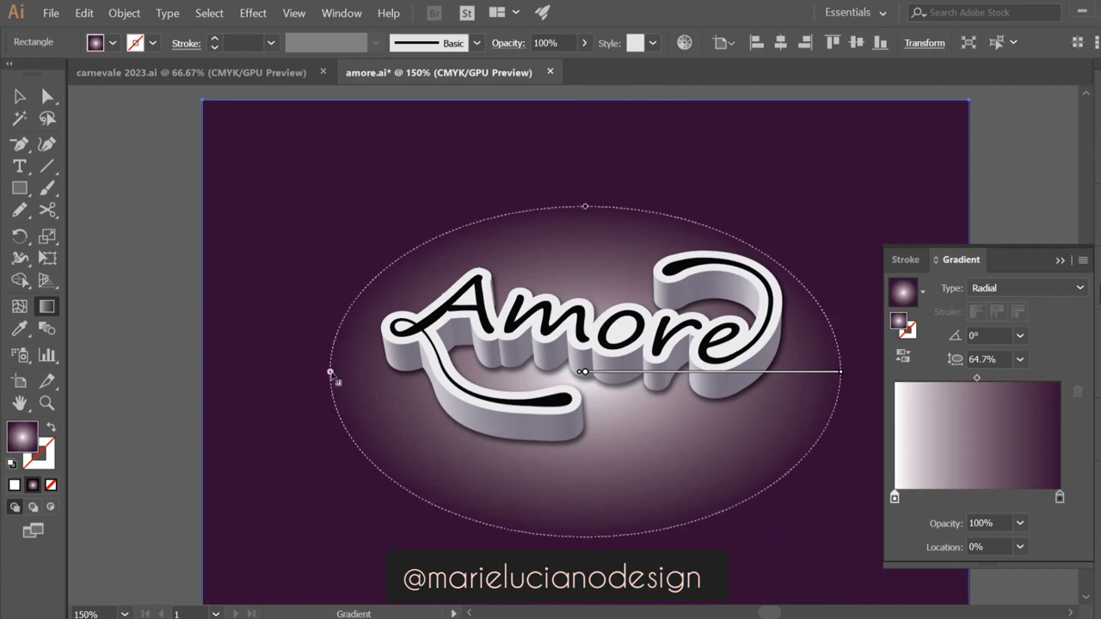
drag(330, 371, 144, 378)
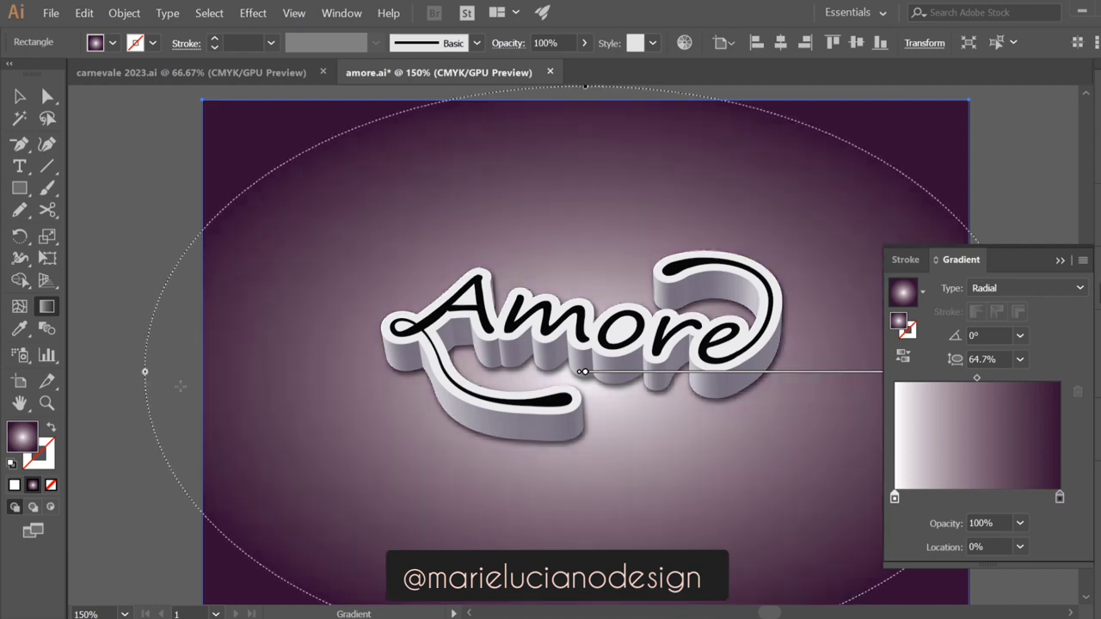
mouse_move(895, 497)
mouse_down()
mouse_move(921, 504)
mouse_move(909, 503)
mouse_up()
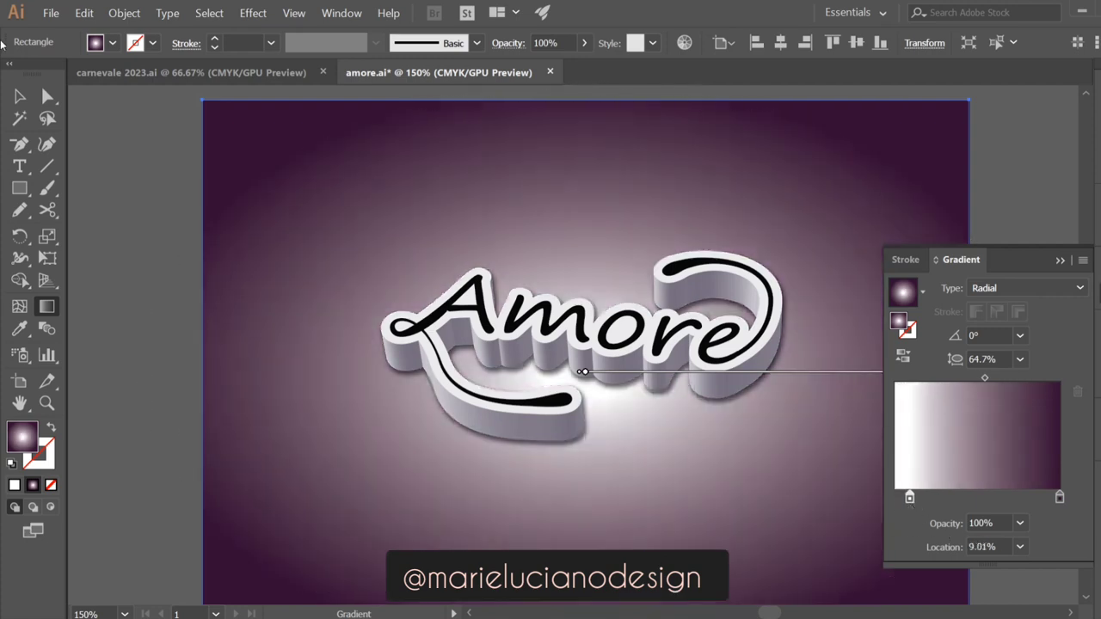
click(19, 96)
click(116, 138)
click(1061, 260)
Select all the black letter shapes of Amore inside their group, recolour them bright red and exit isolation mode
click(47, 403)
click(575, 351)
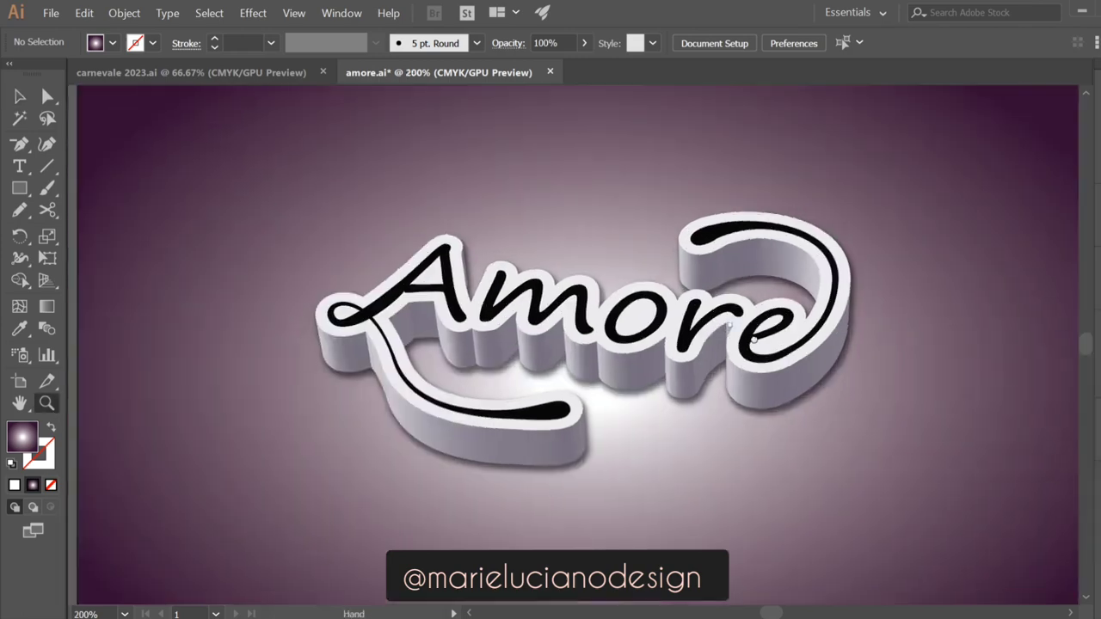
drag(735, 344, 721, 328)
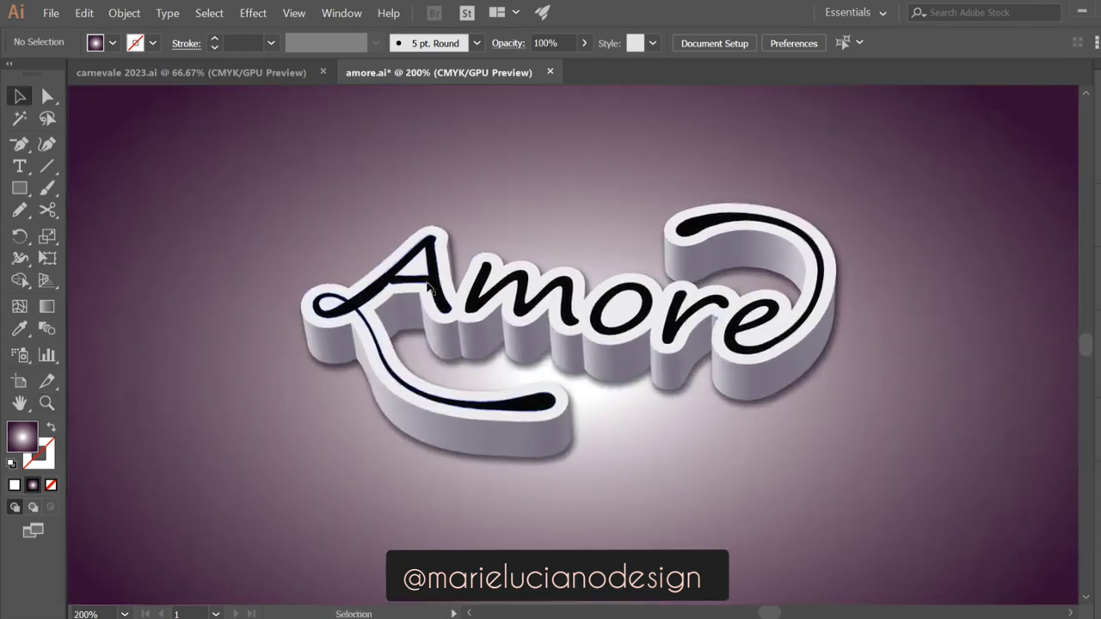
double_click(496, 295)
click(497, 295)
shift+click(498, 294)
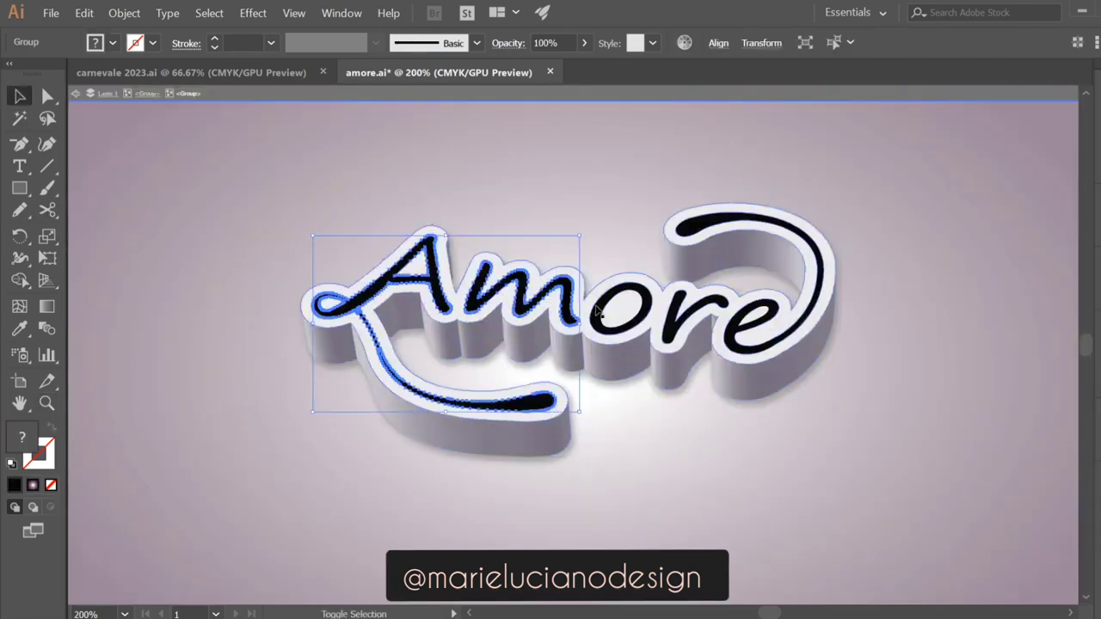
shift+click(641, 307)
shift+click(697, 306)
shift+click(738, 322)
key(ctrl+h)
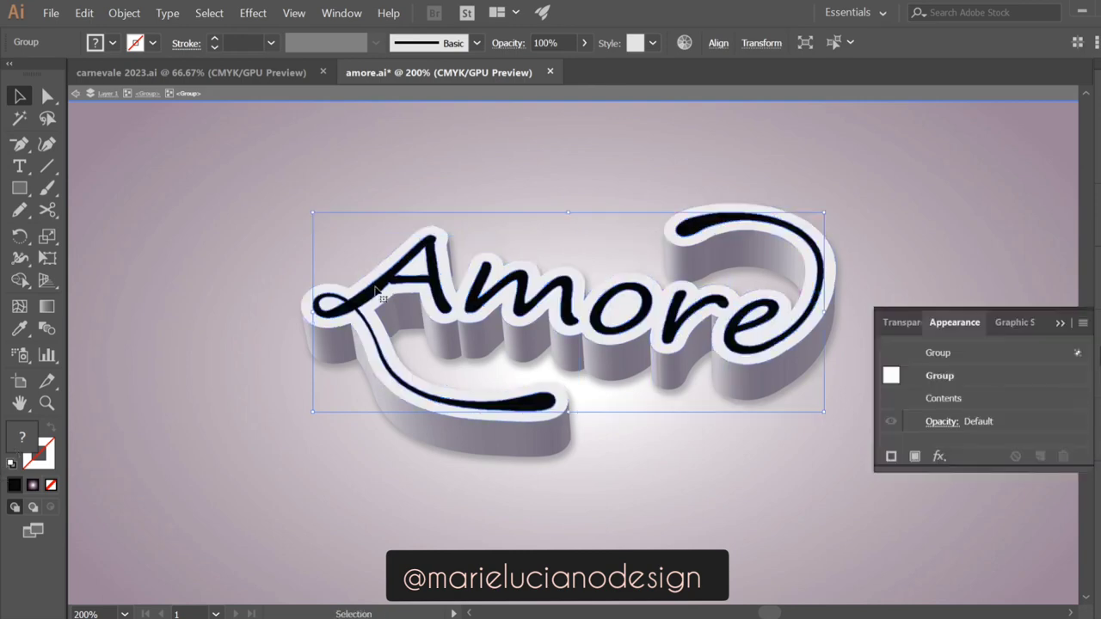
double_click(23, 436)
mouse_move(258, 290)
mouse_down()
mouse_move(304, 112)
mouse_move(336, 139)
mouse_move(336, 120)
mouse_up()
drag(303, 170, 306, 140)
click(506, 118)
double_click(311, 462)
click(1061, 323)
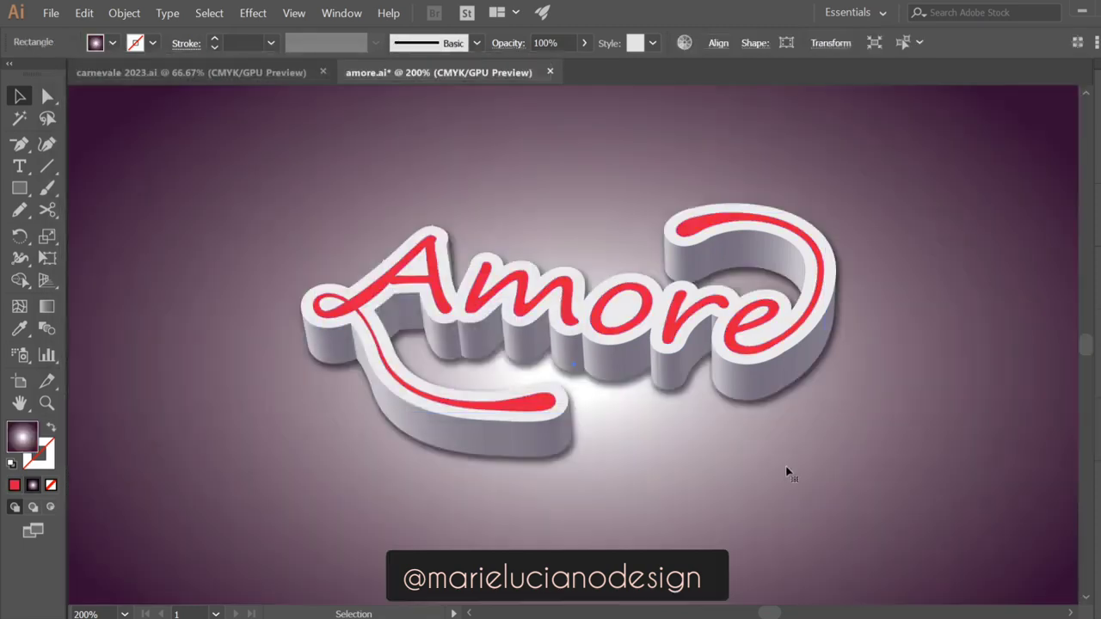
Select all the red letters and fill them with a radial red-to-dark-purple gradient, placing the red stop at 58.29%
double_click(438, 285)
double_click(439, 285)
shift+click(516, 301)
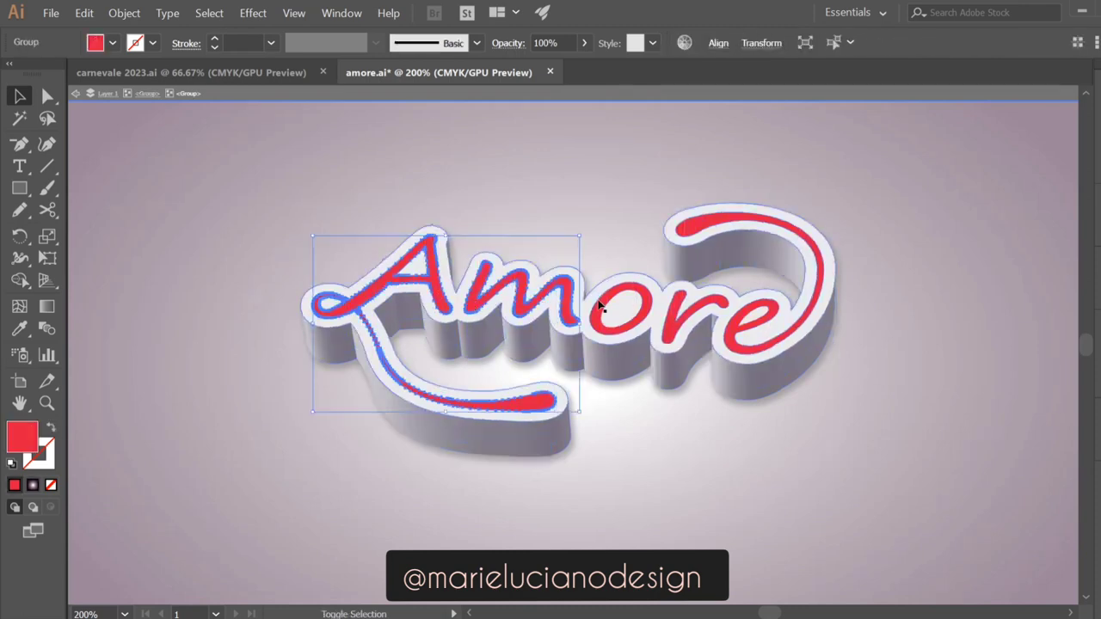
shift+click(600, 306)
shift+click(742, 352)
click(1097, 330)
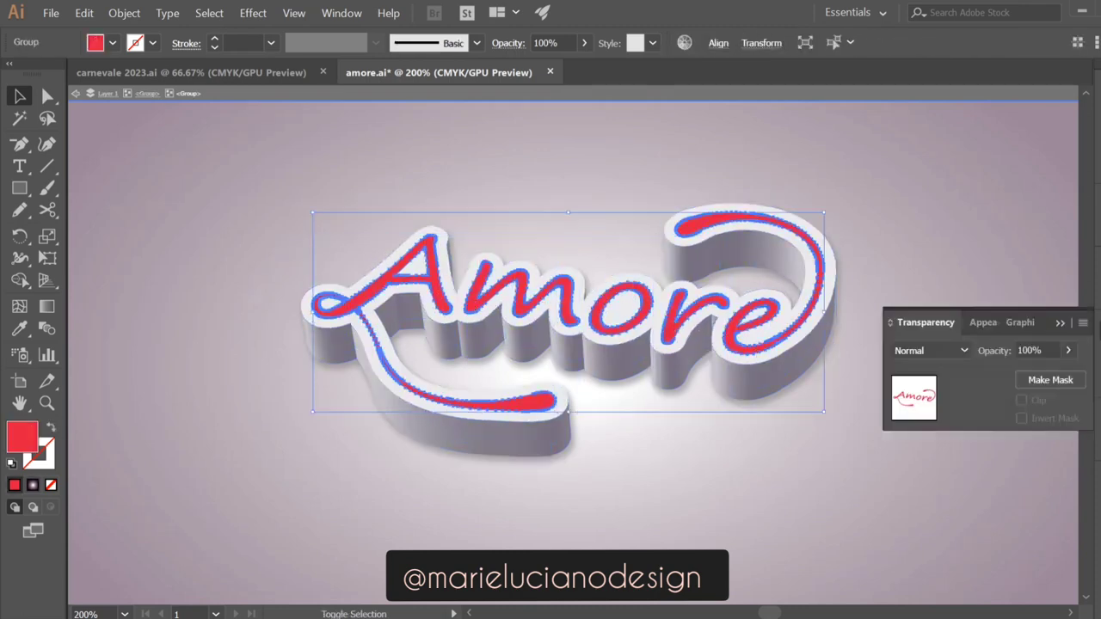
click(1098, 295)
drag(935, 486, 992, 499)
click(1025, 320)
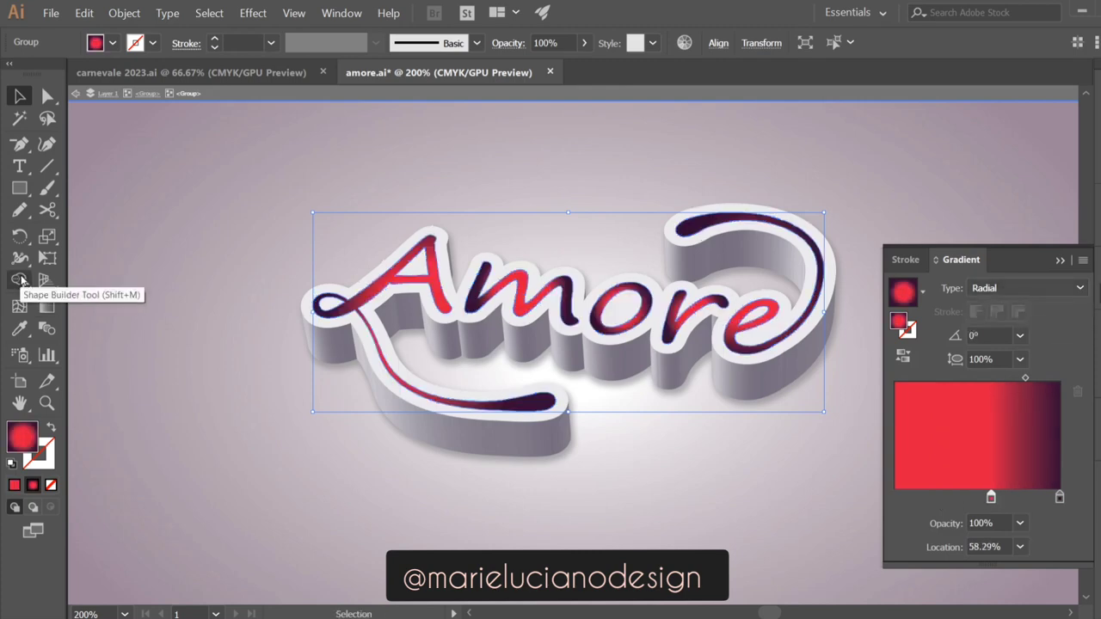
Stretch one continuous gradient across all the letters from the word's middle to beyond the final e, angled at -10.6°, and exit isolation mode
click(47, 308)
drag(815, 317, 816, 316)
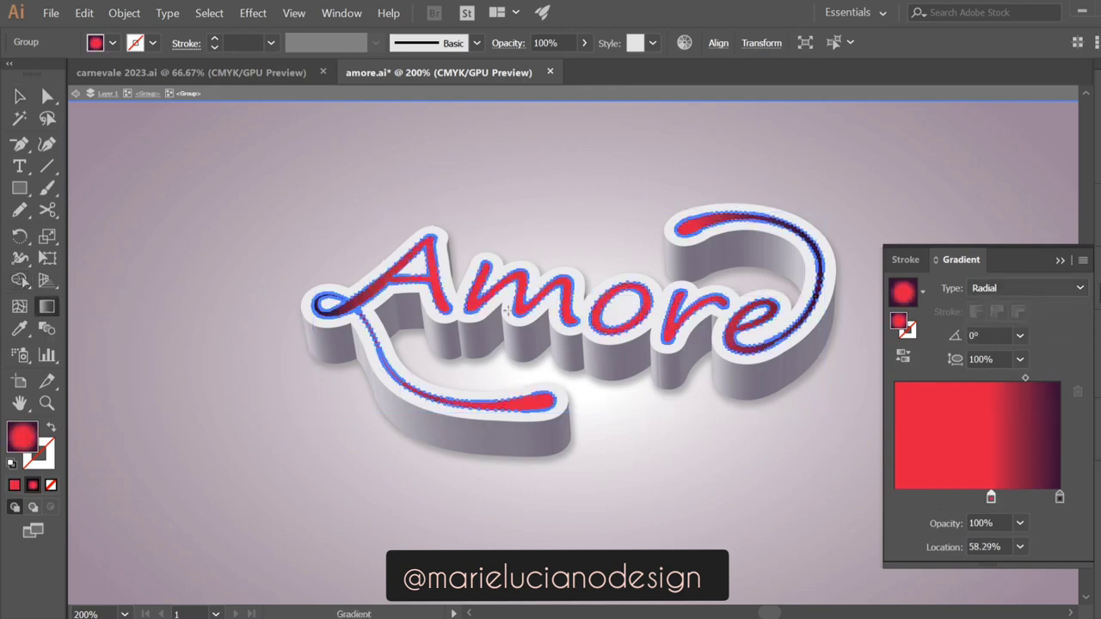
click(19, 96)
click(46, 308)
drag(560, 297, 837, 333)
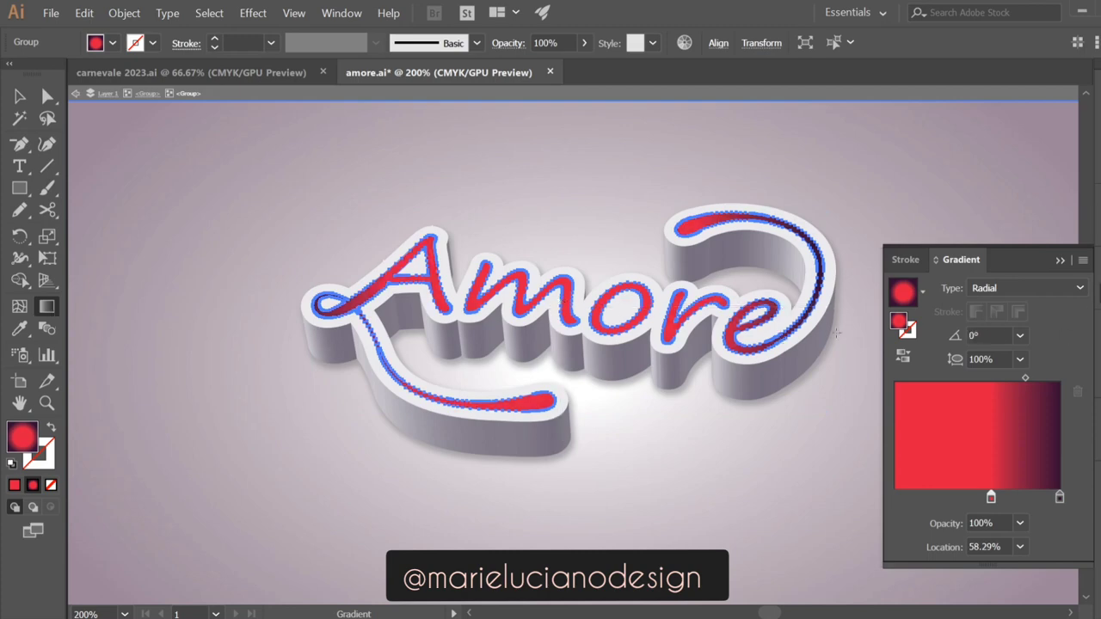
drag(603, 311, 412, 310)
drag(587, 304, 847, 354)
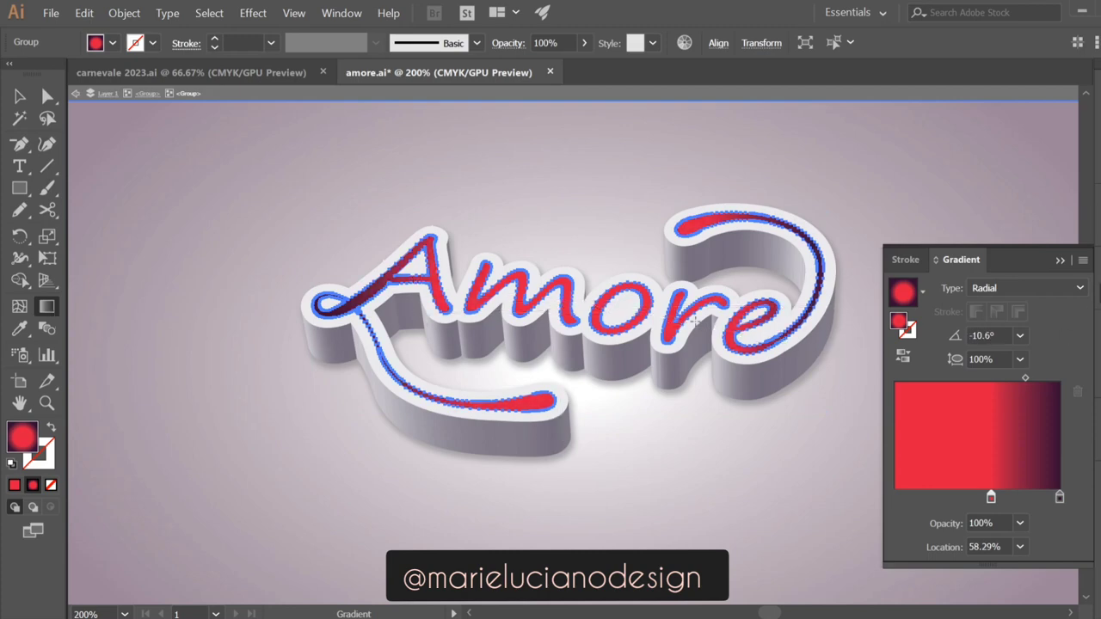
click(19, 96)
double_click(284, 172)
click(1061, 259)
Select all the gradient-filled letters again and add a red gradient stop at 4.59%
double_click(433, 270)
double_click(435, 273)
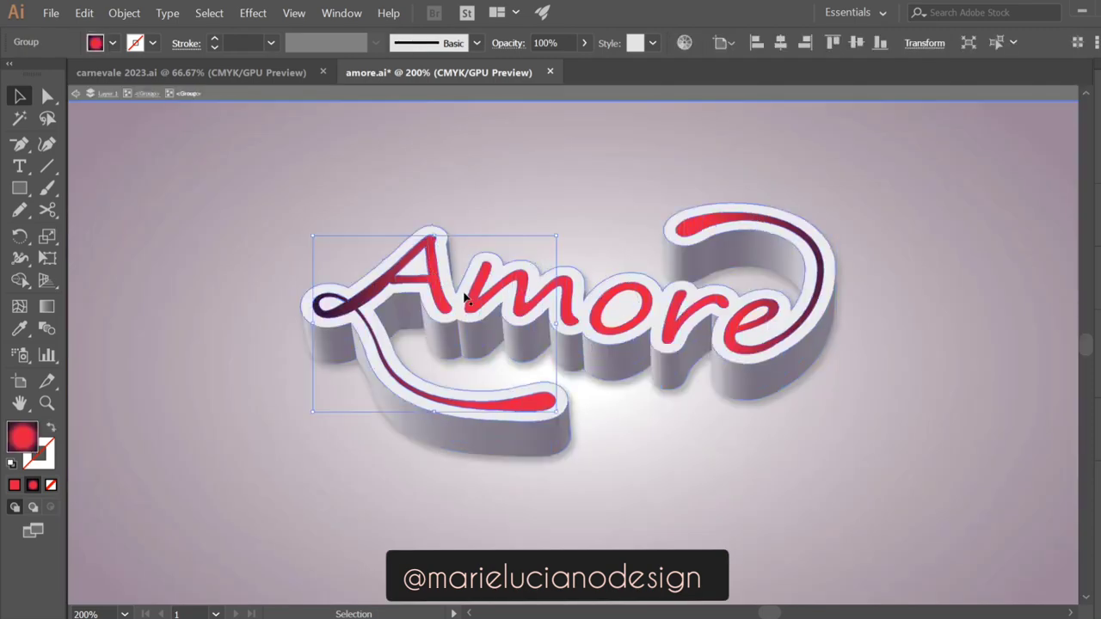
shift+click(473, 297)
shift+click(644, 306)
shift+click(677, 314)
shift+click(736, 331)
click(1098, 289)
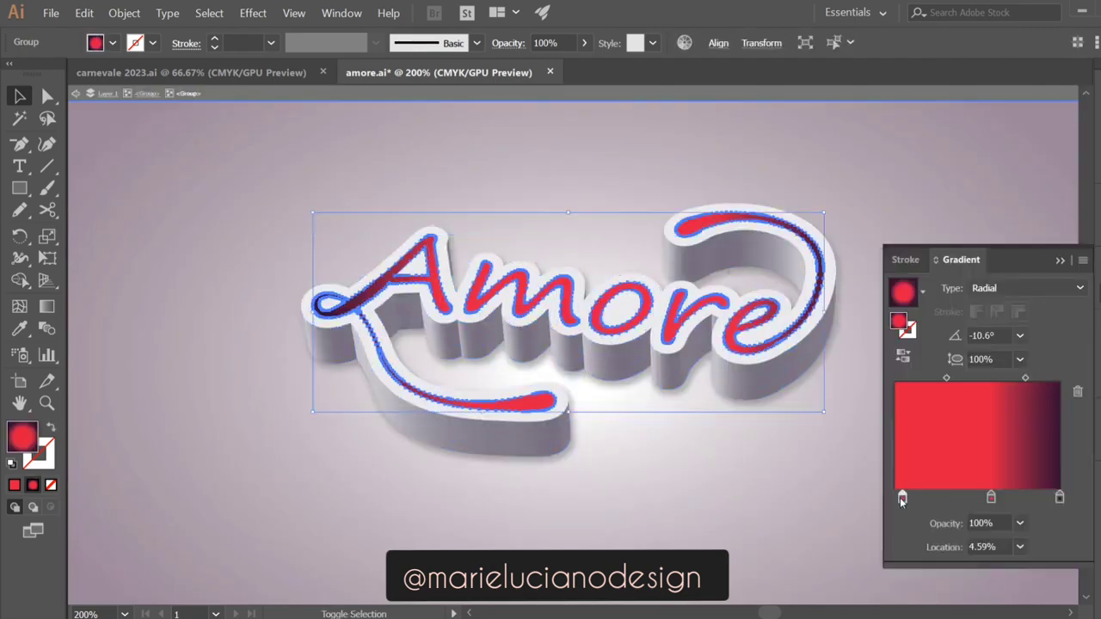
Try a softer pink for the inner stop of the lettering's gradient
double_click(903, 498)
mouse_move(999, 261)
mouse_down()
mouse_move(975, 261)
mouse_move(988, 261)
mouse_up()
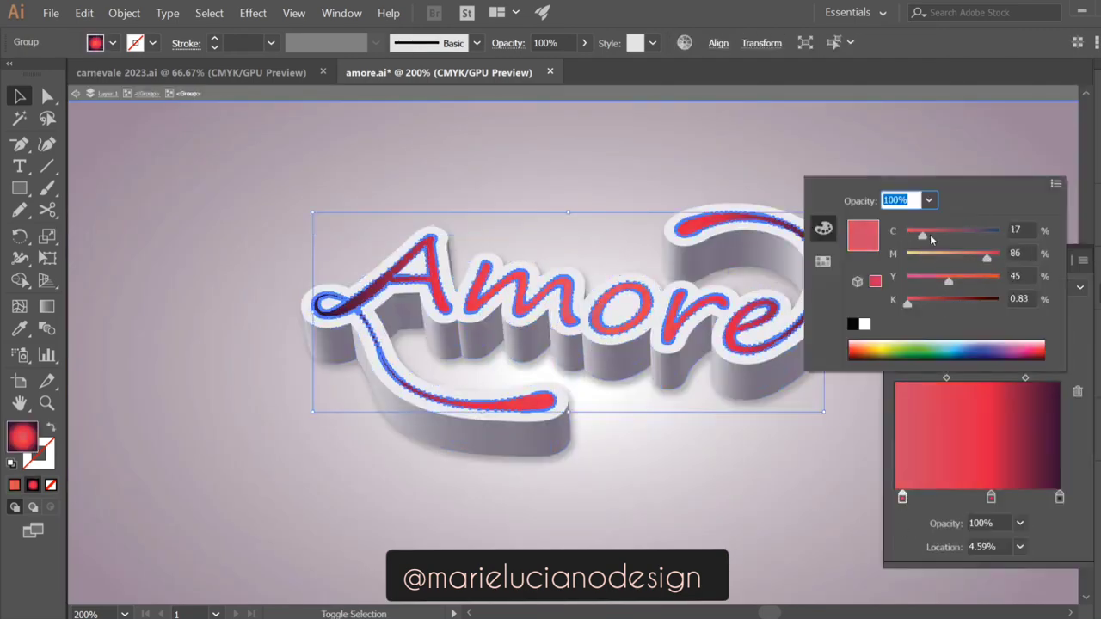
click(965, 259)
double_click(653, 459)
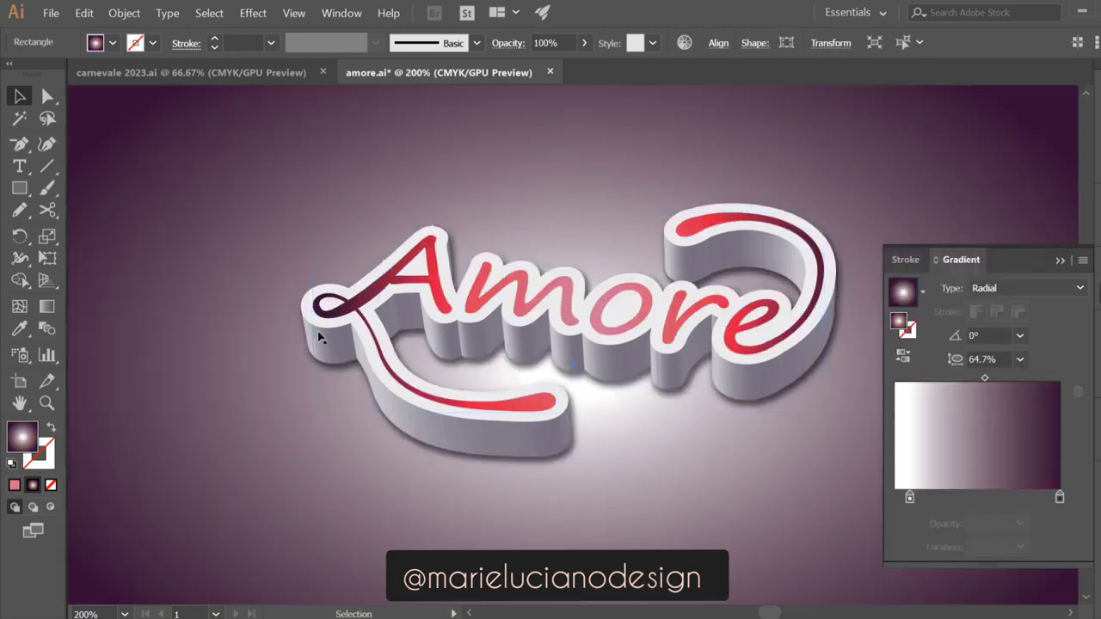
Recolour the inner stop of the lettering's gradient bright orange-red, move it to 0% and save the document
double_click(602, 315)
double_click(903, 498)
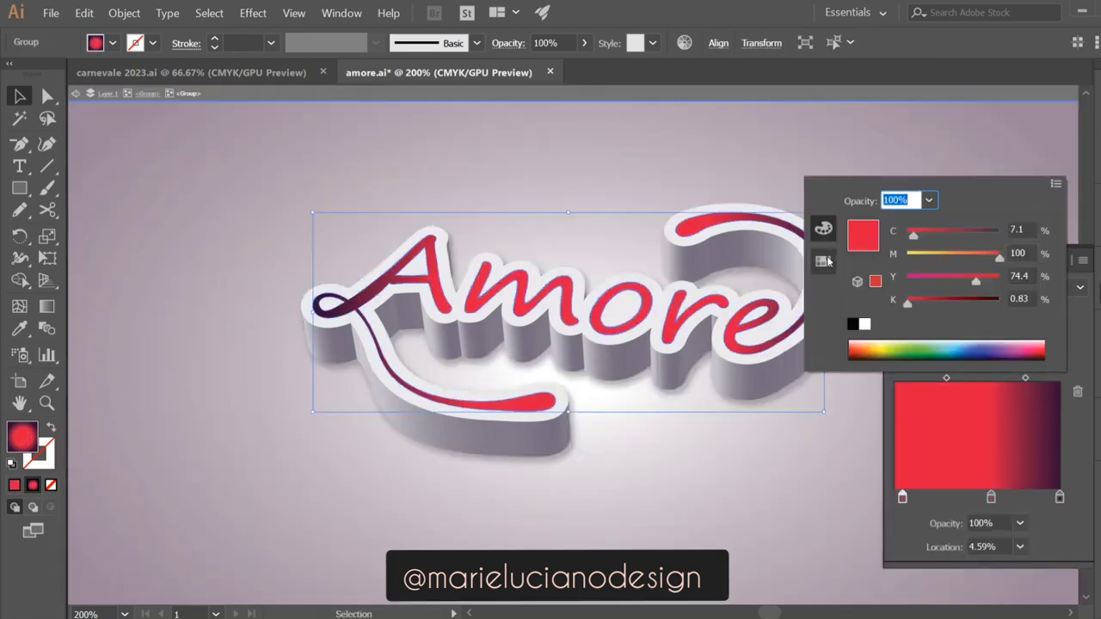
click(826, 261)
click(972, 223)
click(869, 279)
click(904, 500)
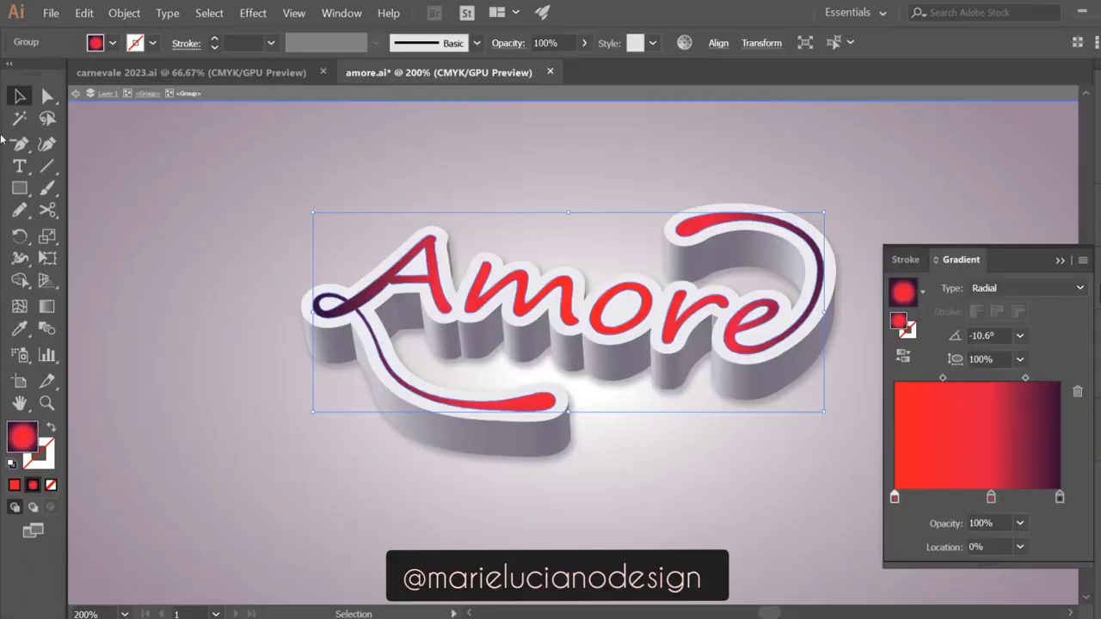
click(224, 176)
click(1060, 261)
double_click(1057, 395)
key(ctrl+s)
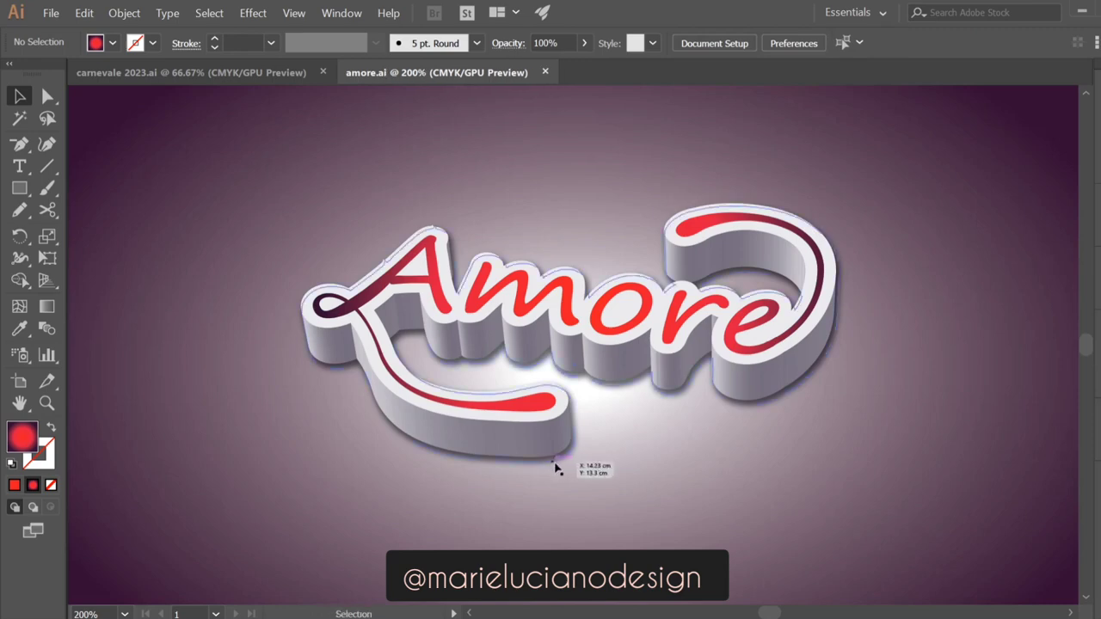
Raise the opacity of the blurred shadow behind the lettering to 94%
click(552, 464)
click(1098, 330)
click(1061, 375)
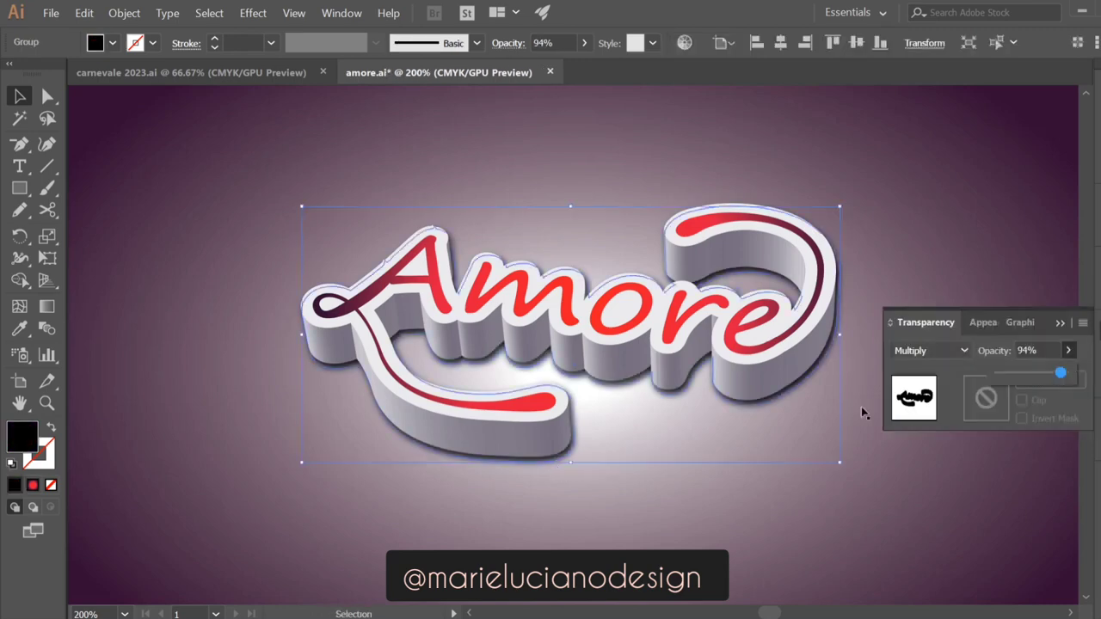
click(809, 423)
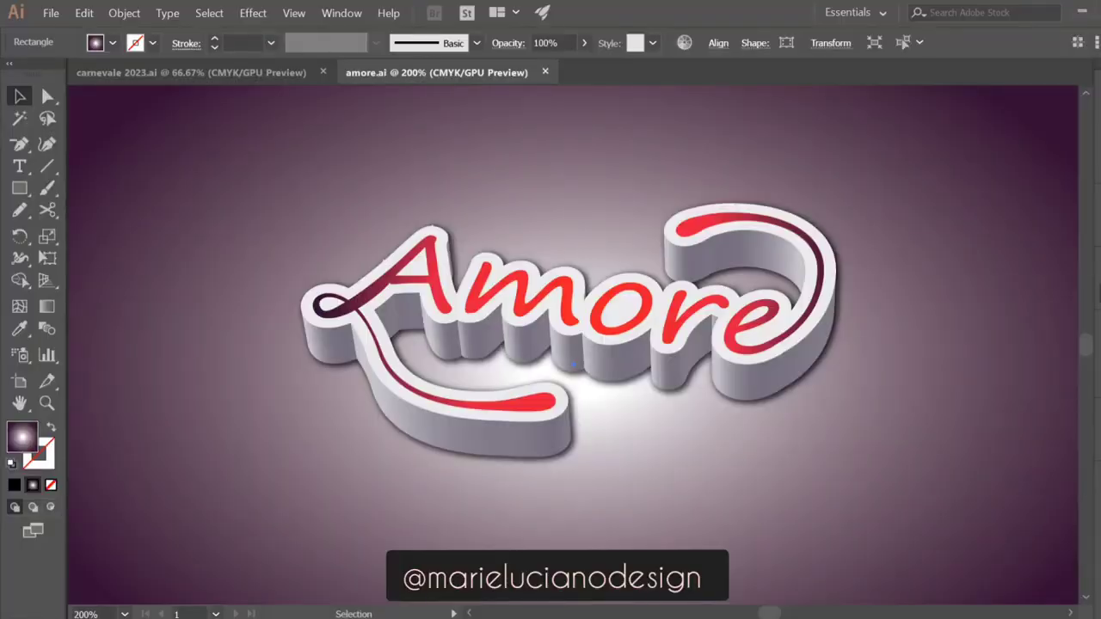
Recolour the background gradient's outer stop to a very dark burgundy: C 11, M 100, Y 16, K 93
click(1098, 295)
double_click(1059, 497)
click(824, 228)
click(930, 235)
click(974, 302)
click(920, 281)
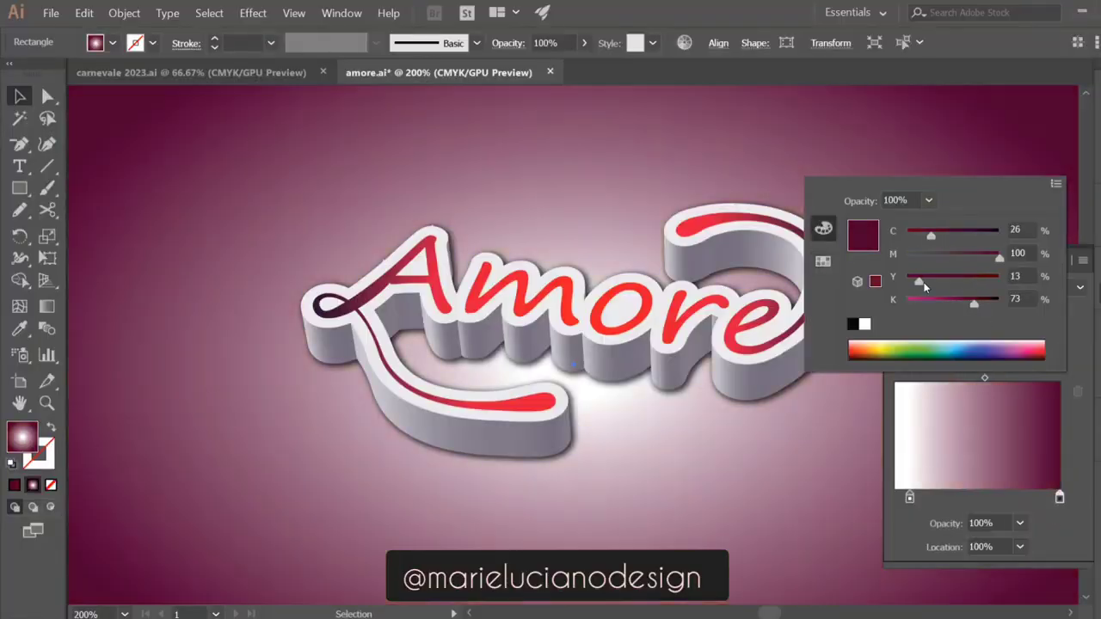
click(992, 302)
click(921, 280)
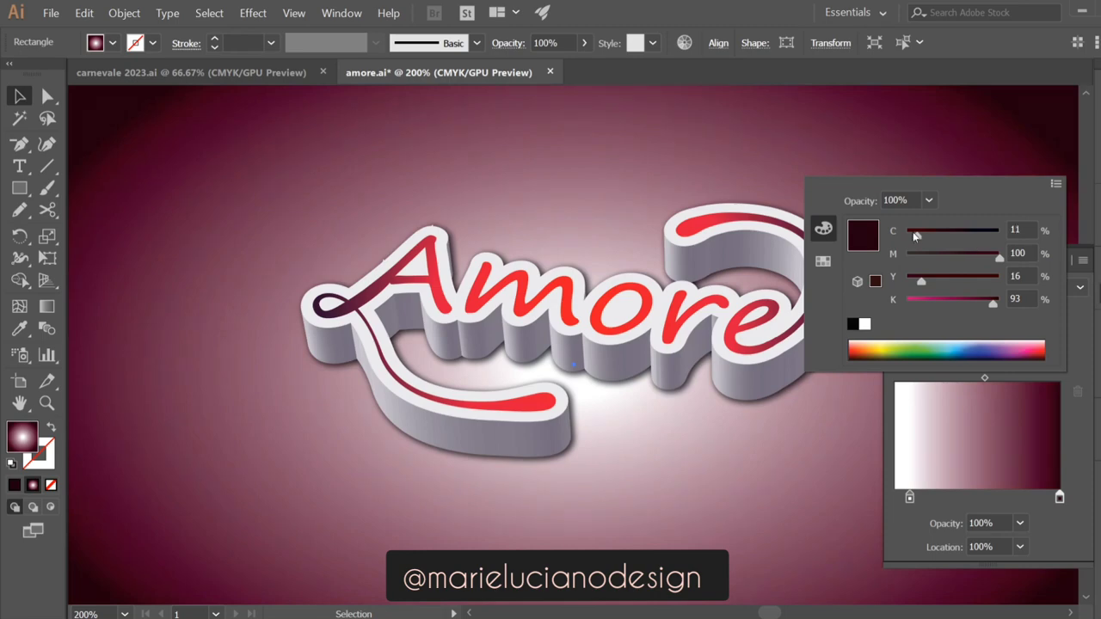
Set the background gradient's midpoint to 59.11% and shift its centre slightly upward behind the lettering
click(912, 500)
drag(985, 378, 1000, 379)
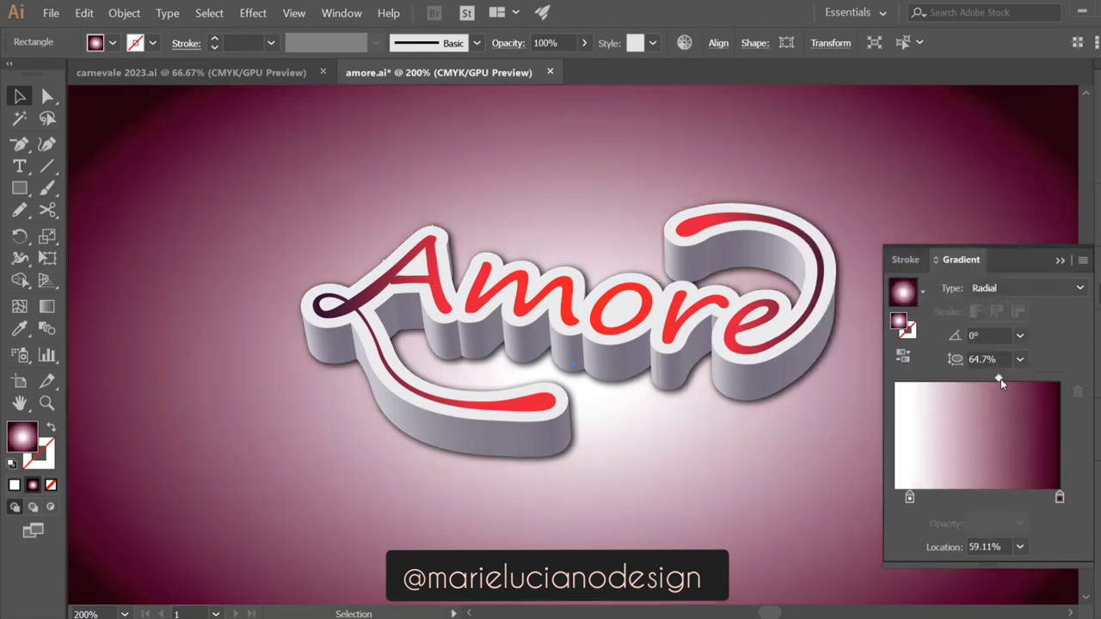
key(g)
drag(574, 366, 571, 344)
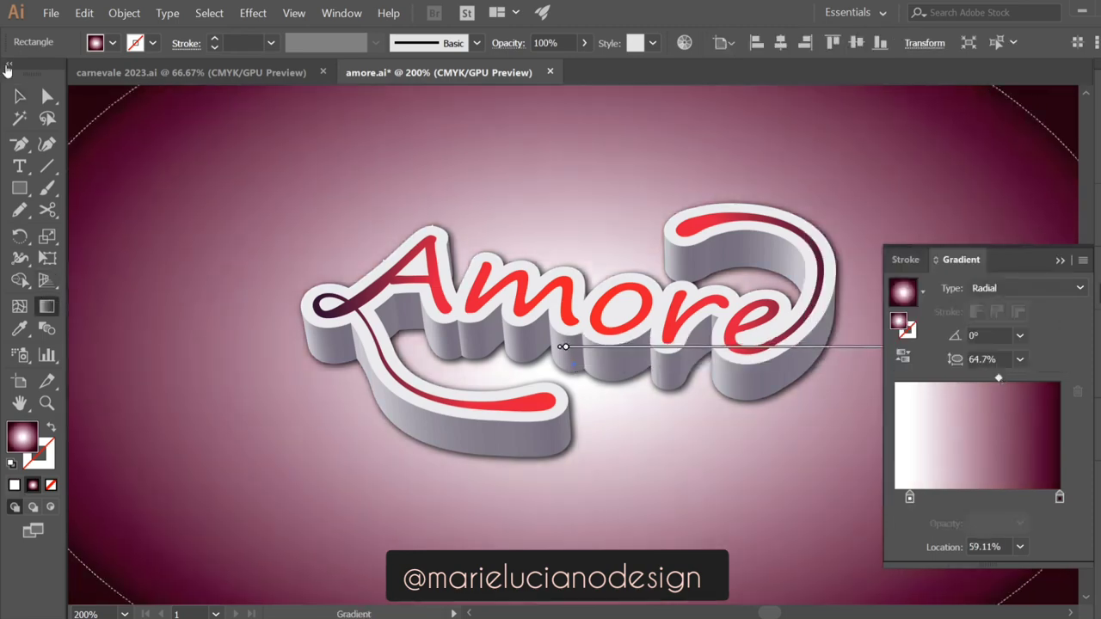